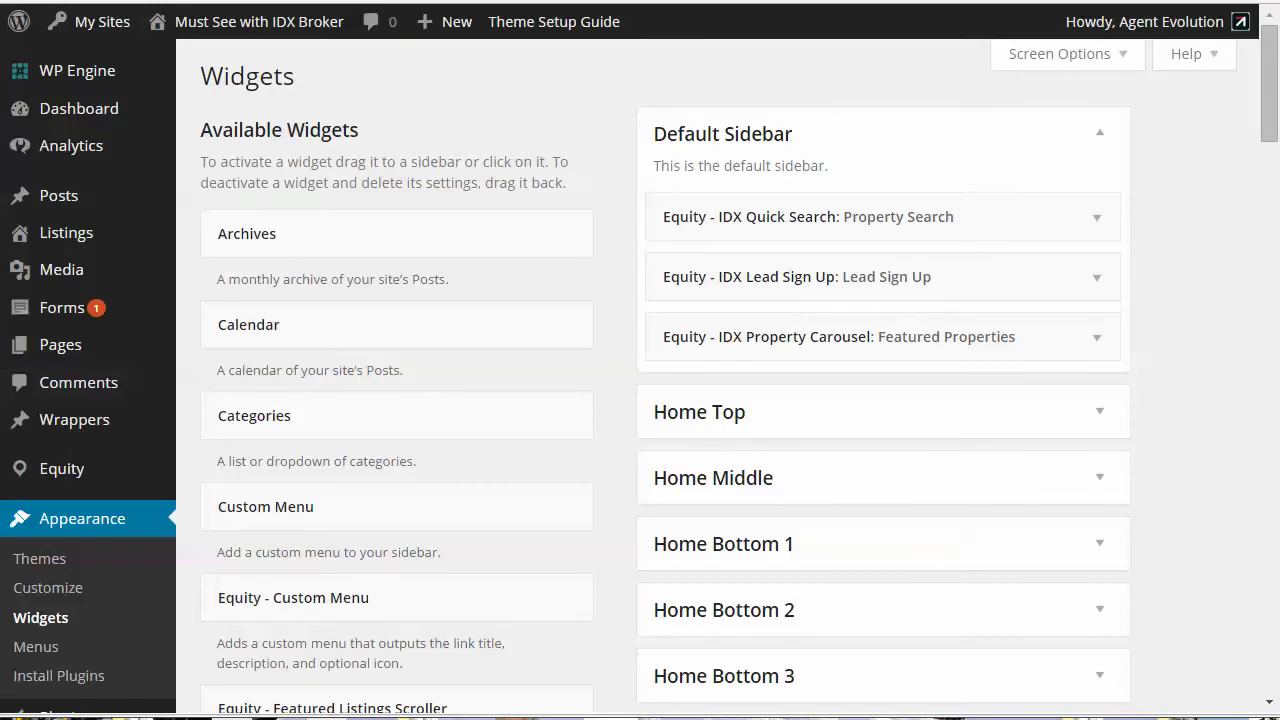
Open the IDX Broker Platinum plugin's settings page
{"action": "mouse_move", "coordinate": [63, 478]}
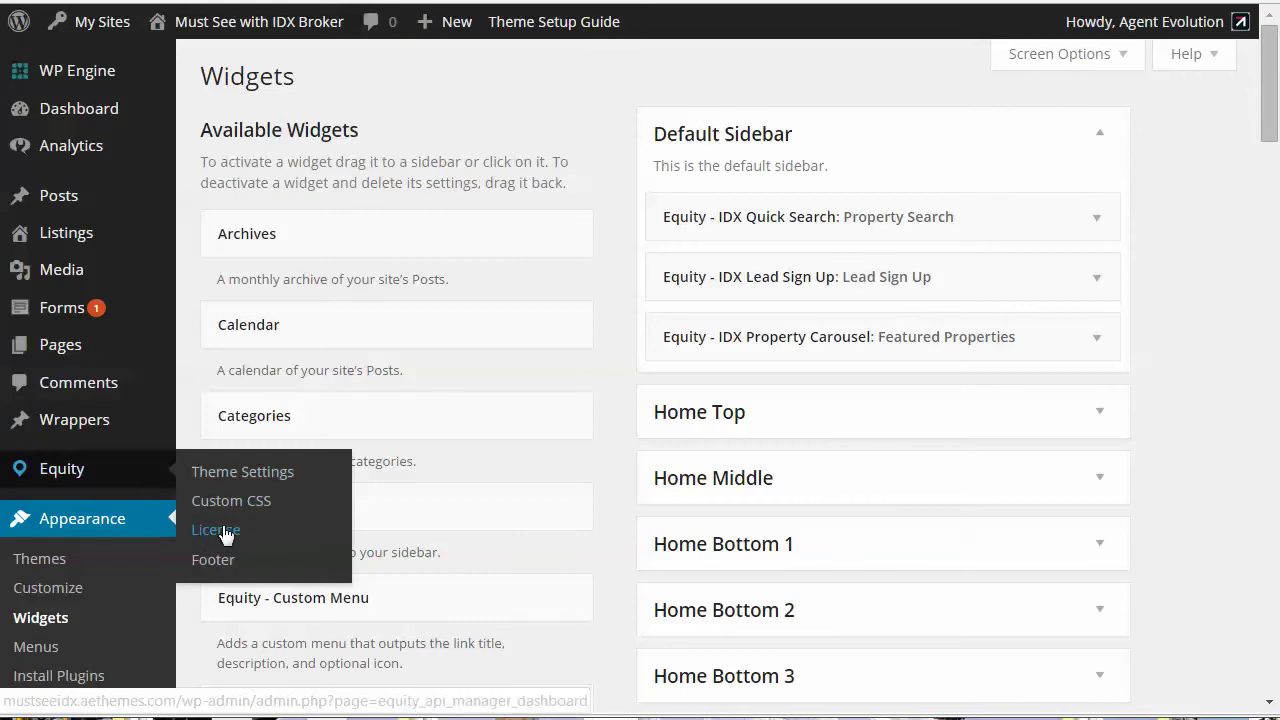
{"action": "mouse_move", "coordinate": [120, 342]}
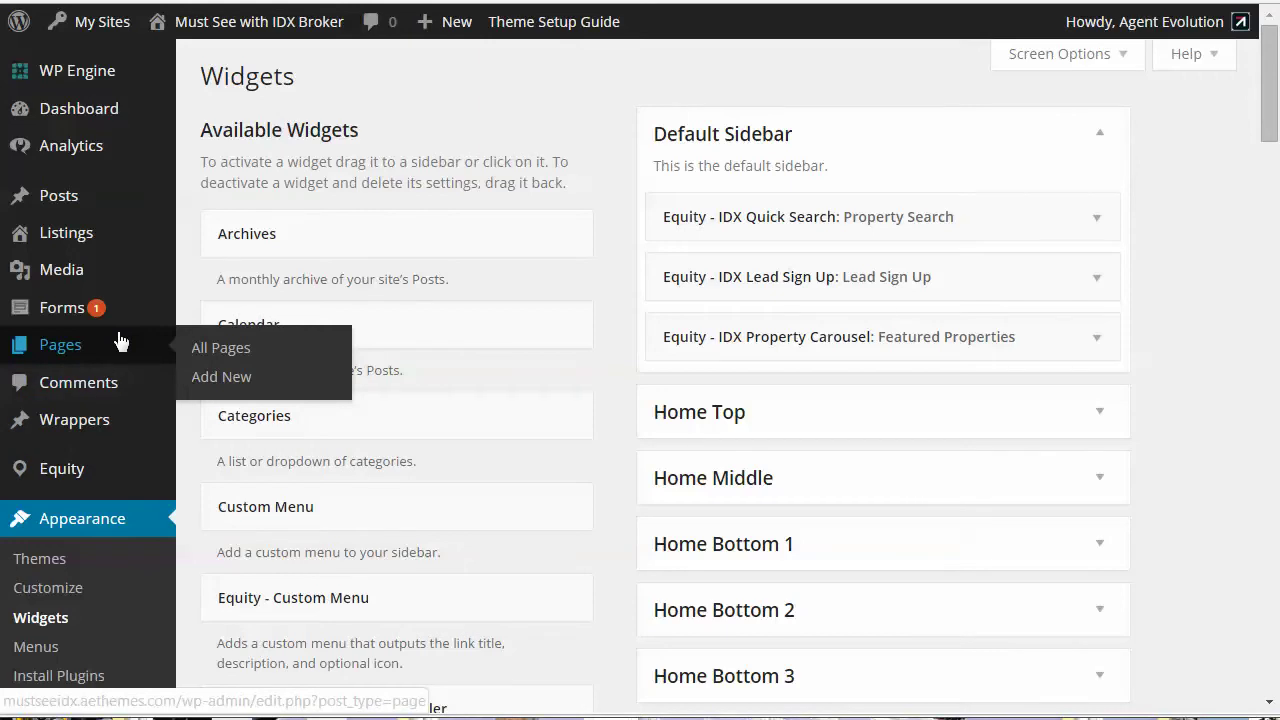
{"action": "scroll", "coordinate": [120, 342], "scroll_direction": "down", "scroll_amount": 4}
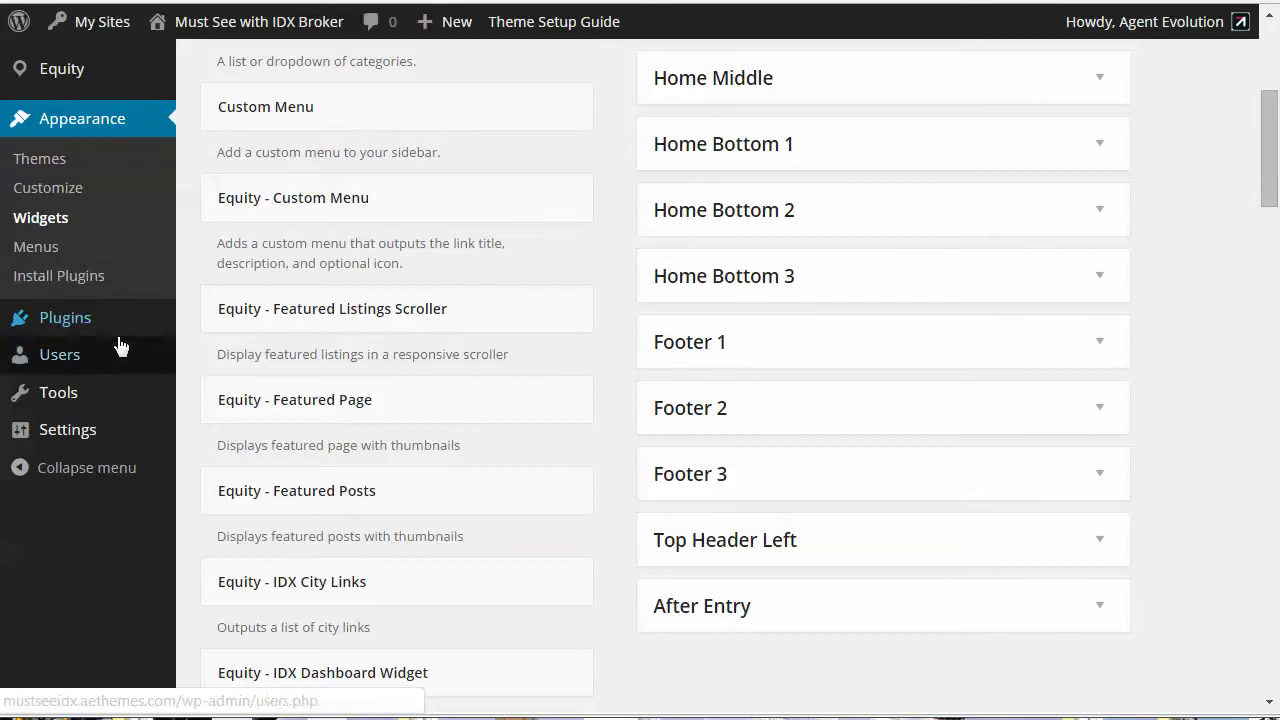
{"action": "mouse_move", "coordinate": [54, 435]}
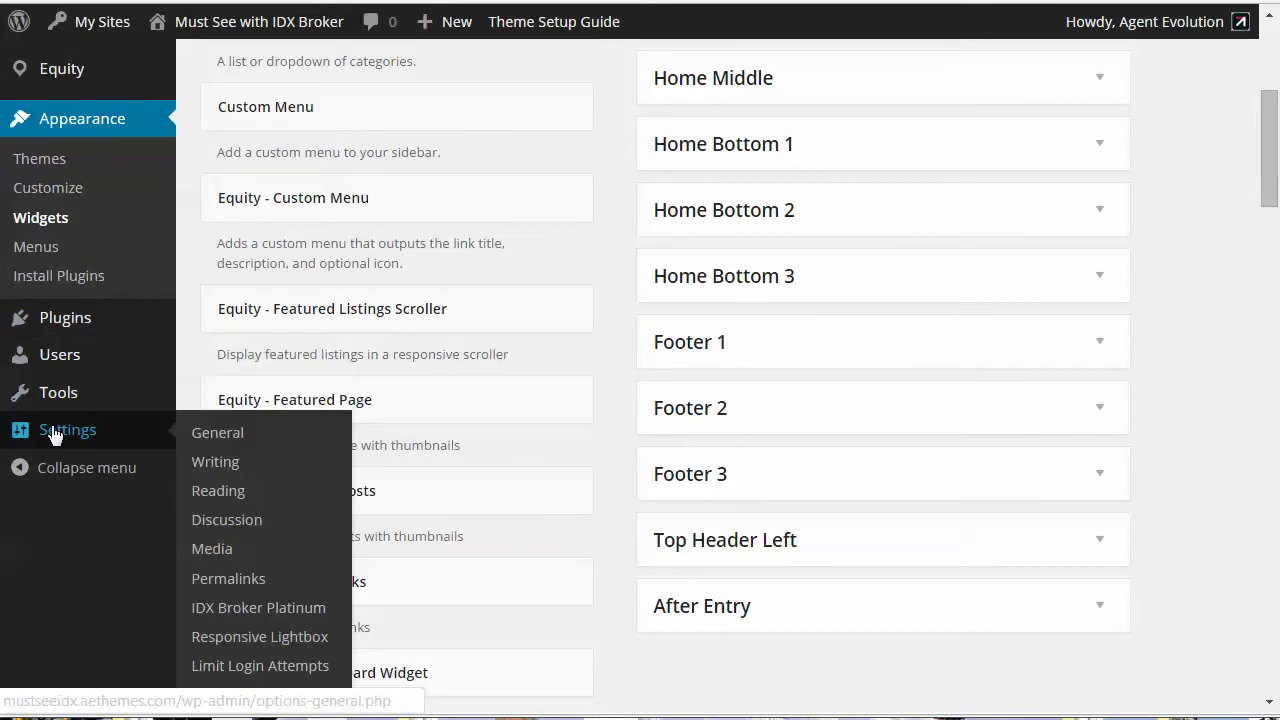
{"action": "left_click", "coordinate": [262, 612]}
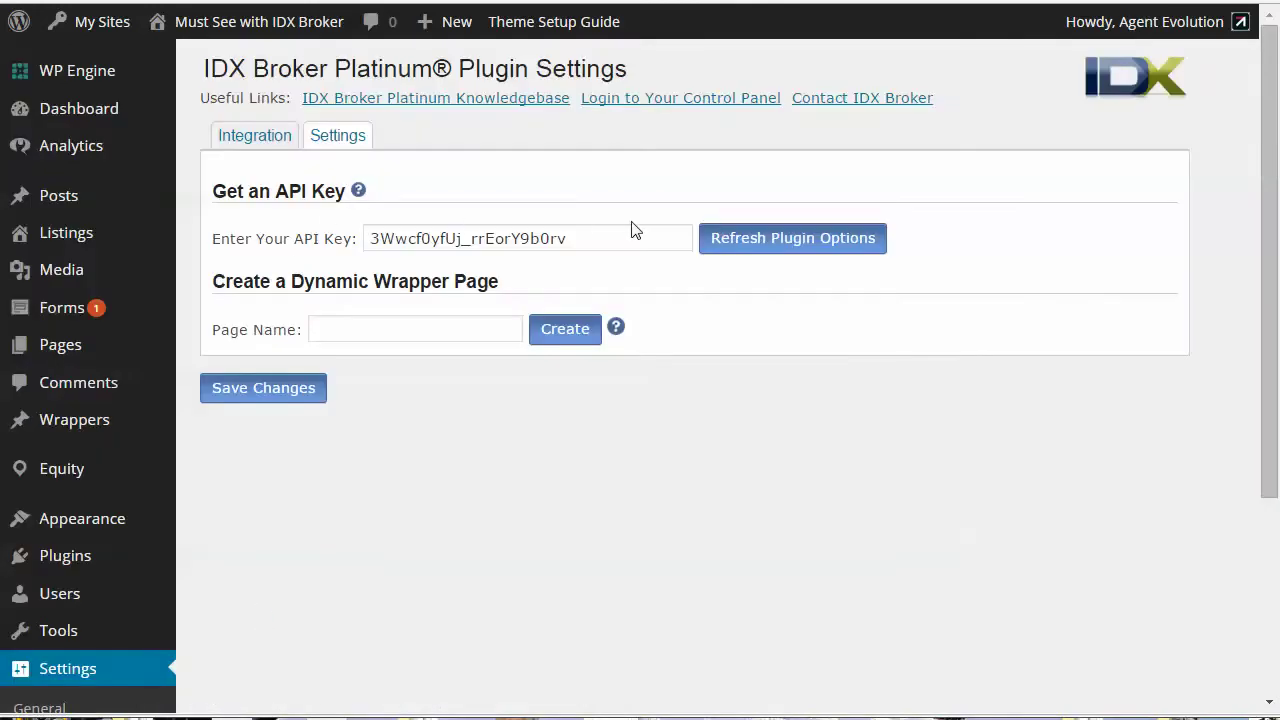
Highlight the API key stored in the IDX Broker Platinum plugin settings to check that it is filled in
{"action": "left_click", "coordinate": [606, 237]}
{"action": "left_click_drag", "start_coordinate": [606, 237], "coordinate": [380, 238]}
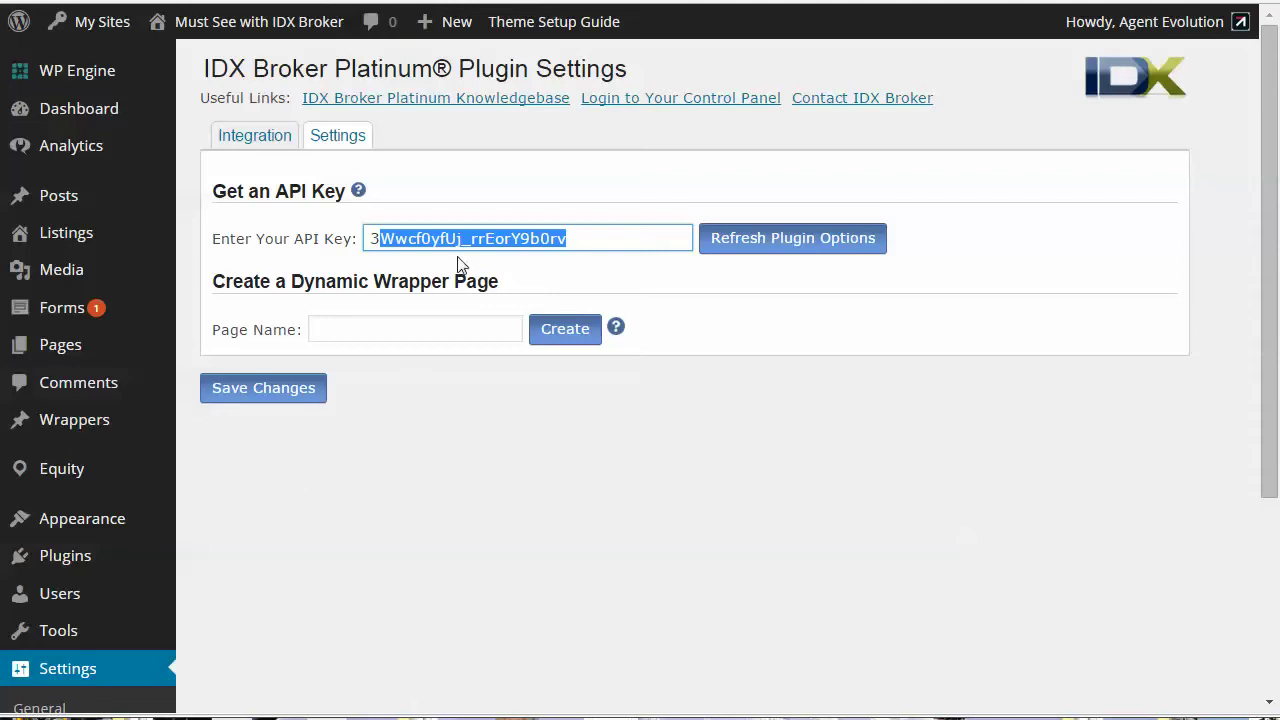
{"action": "left_click", "coordinate": [604, 233]}
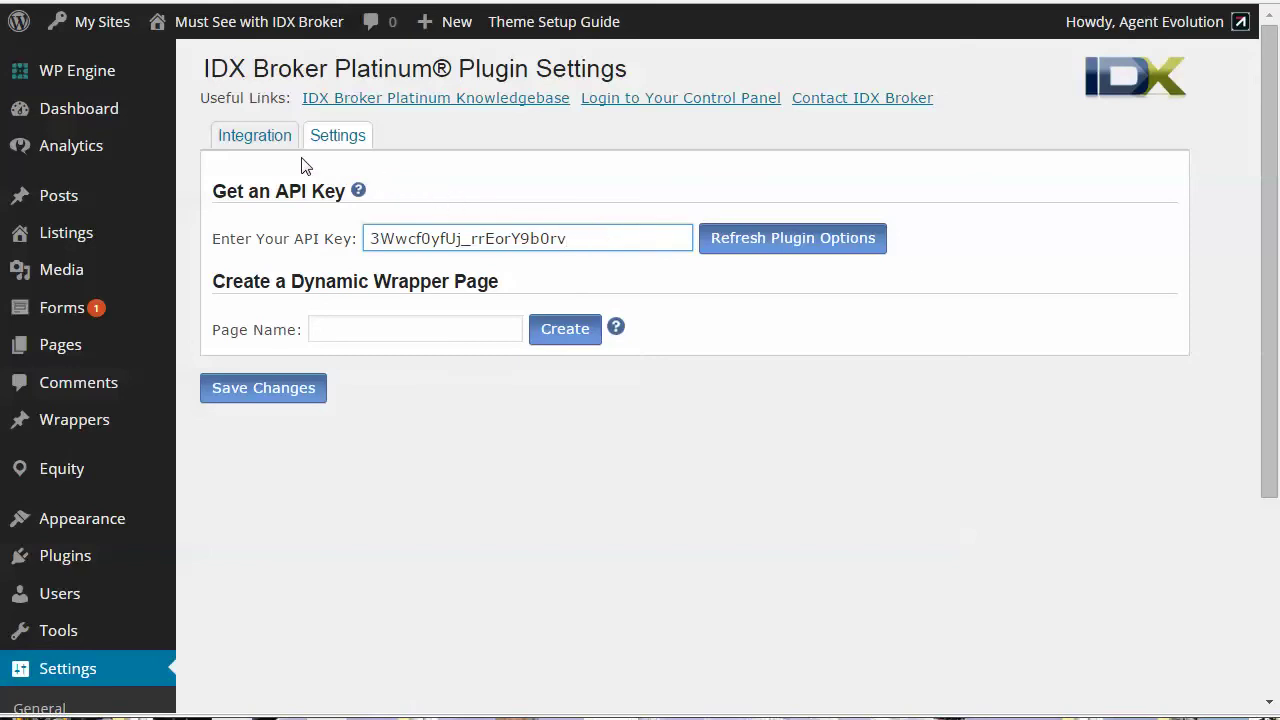
Start a new wrapper post in the visual editor and title it "New wrapper", leaving the body empty
{"action": "mouse_move", "coordinate": [31, 430]}
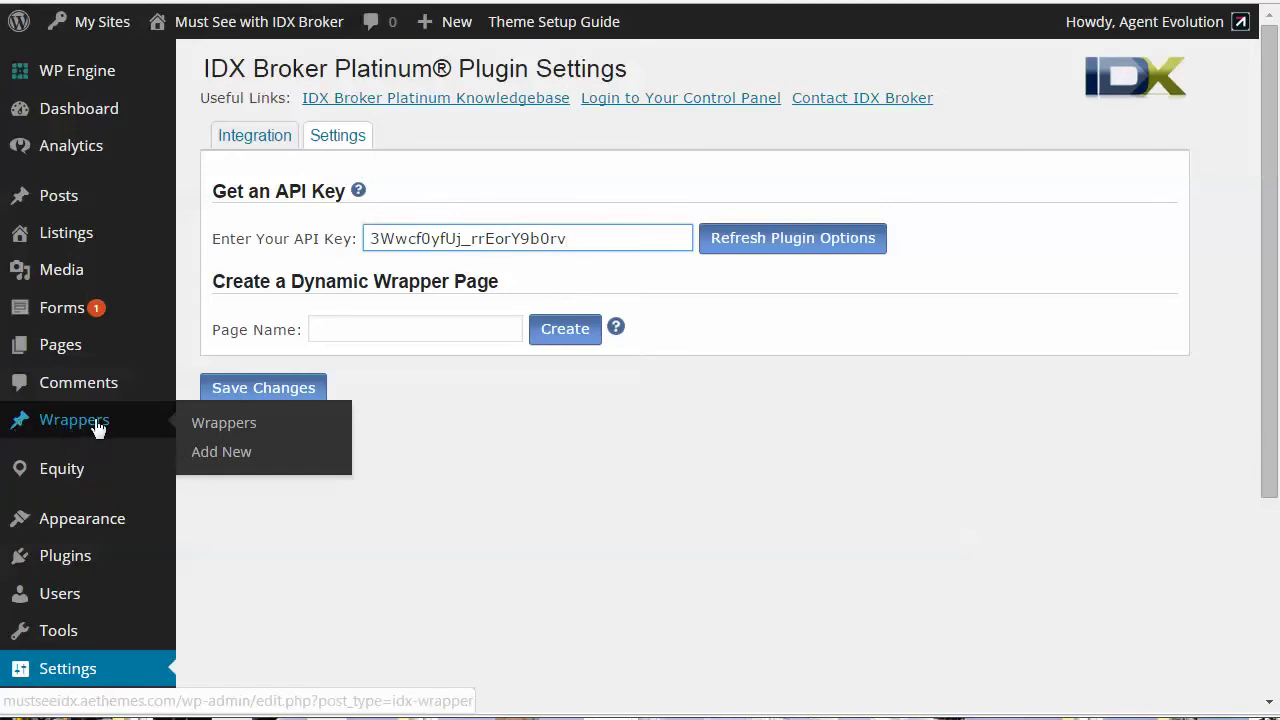
{"action": "left_click", "coordinate": [229, 454]}
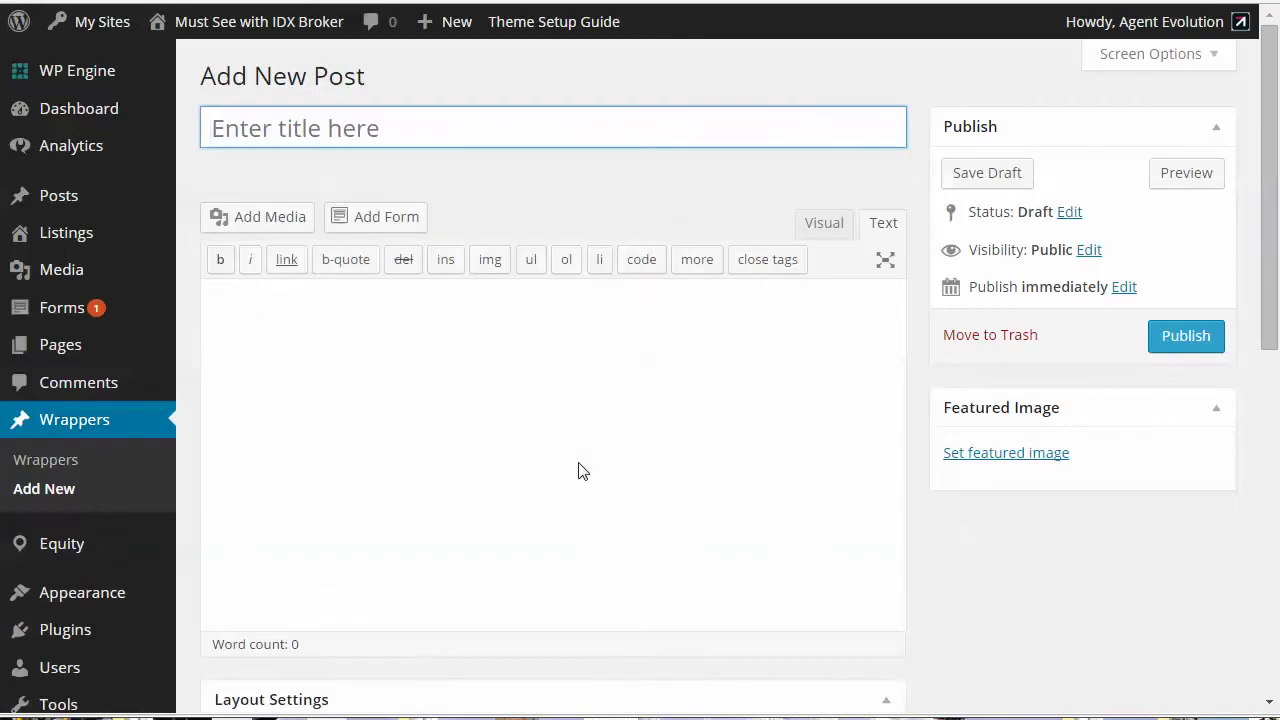
{"action": "left_click", "coordinate": [820, 228]}
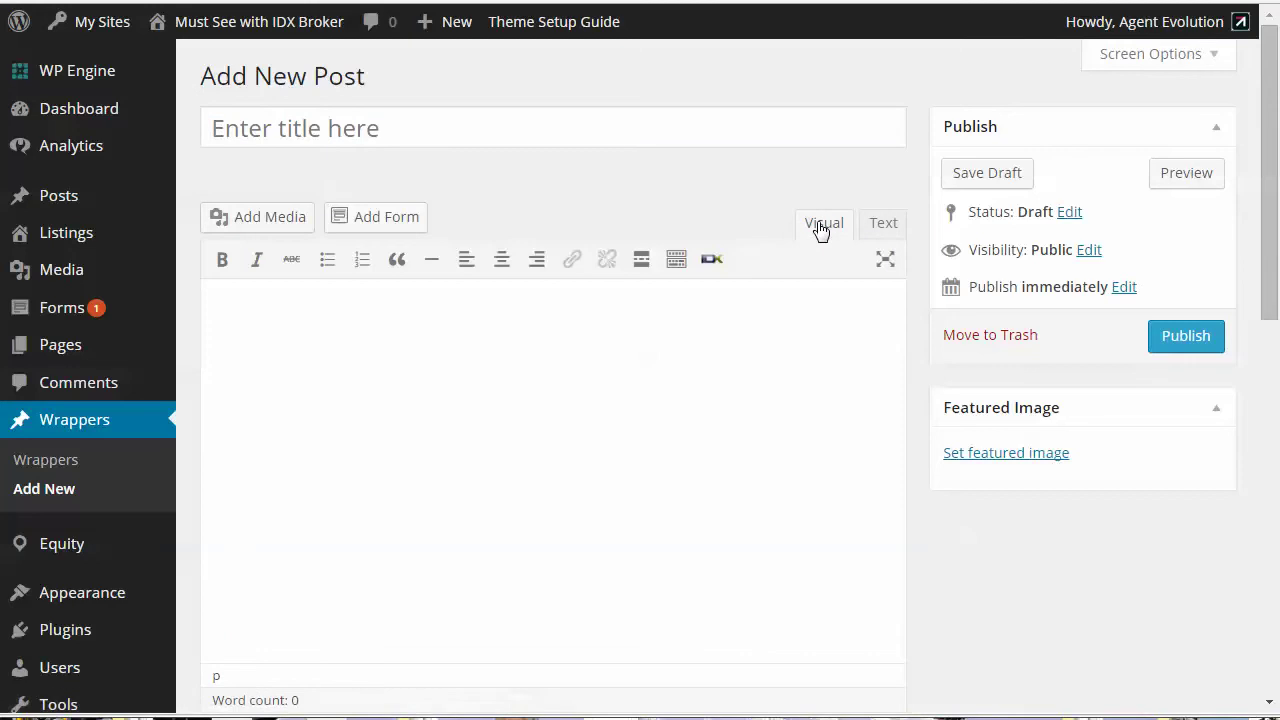
{"action": "left_click", "coordinate": [286, 128]}
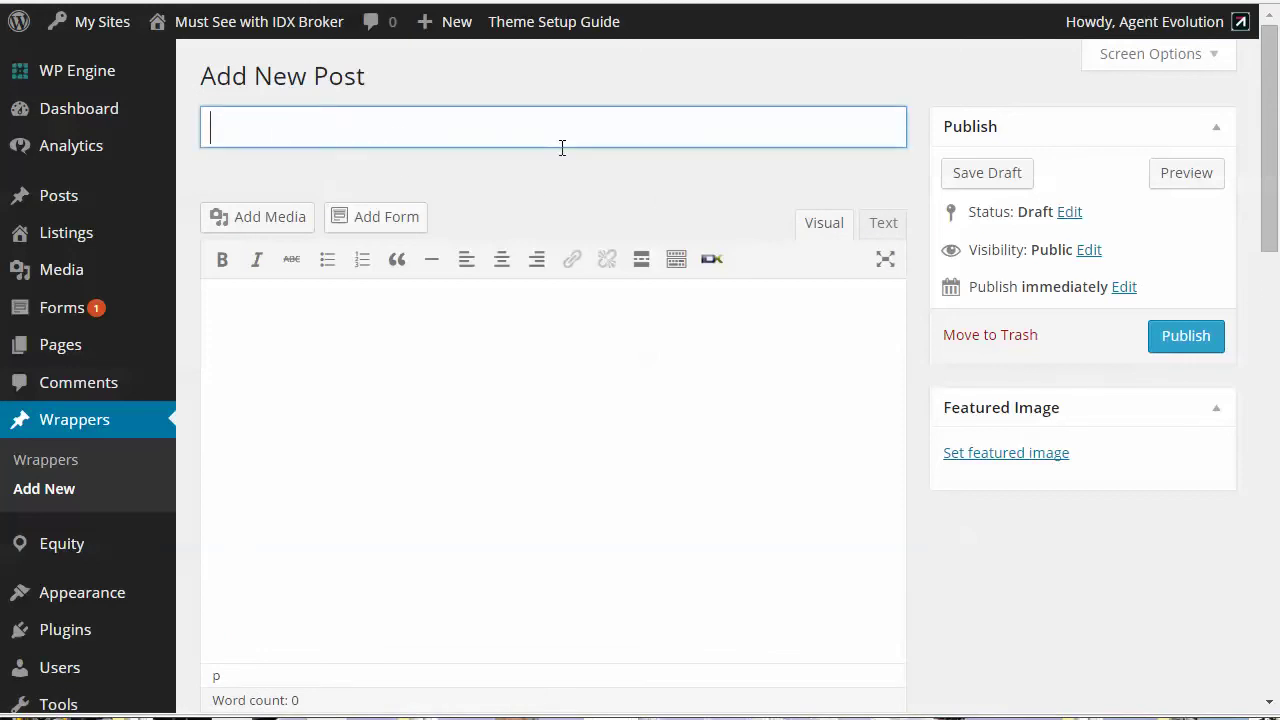
{"action": "type", "text": "New wrapper"}
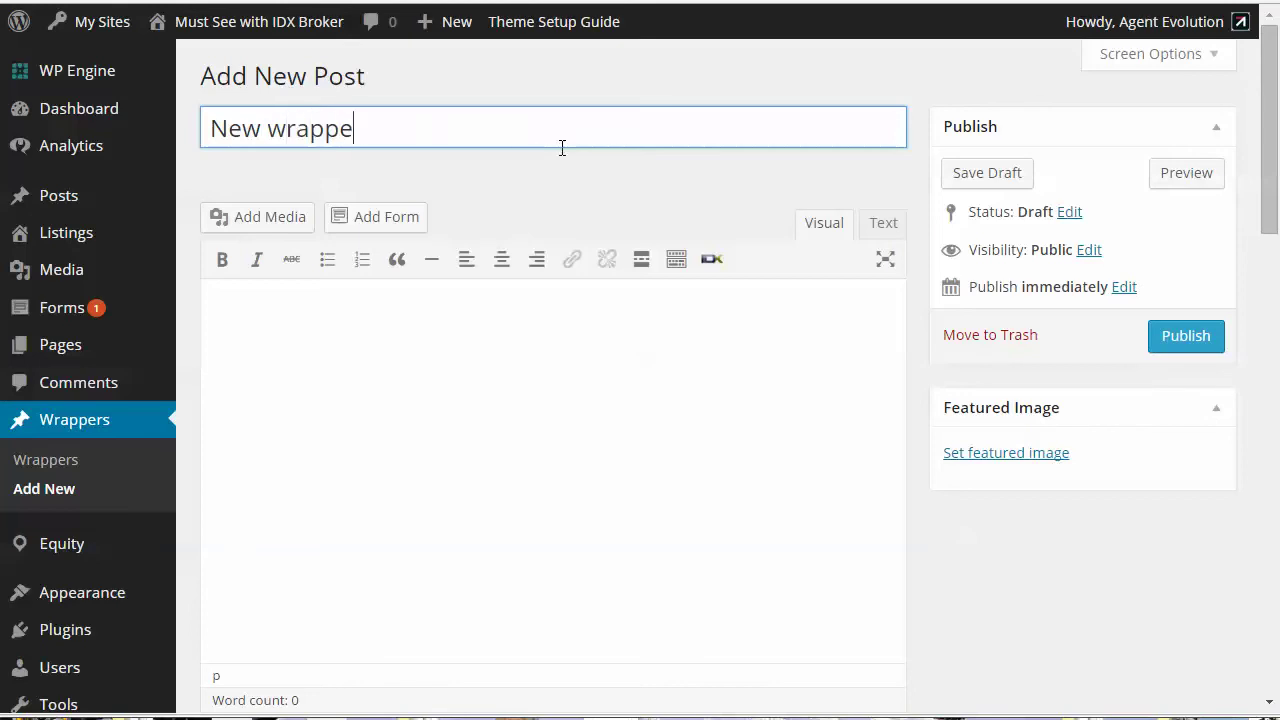
{"action": "left_click", "coordinate": [554, 397]}
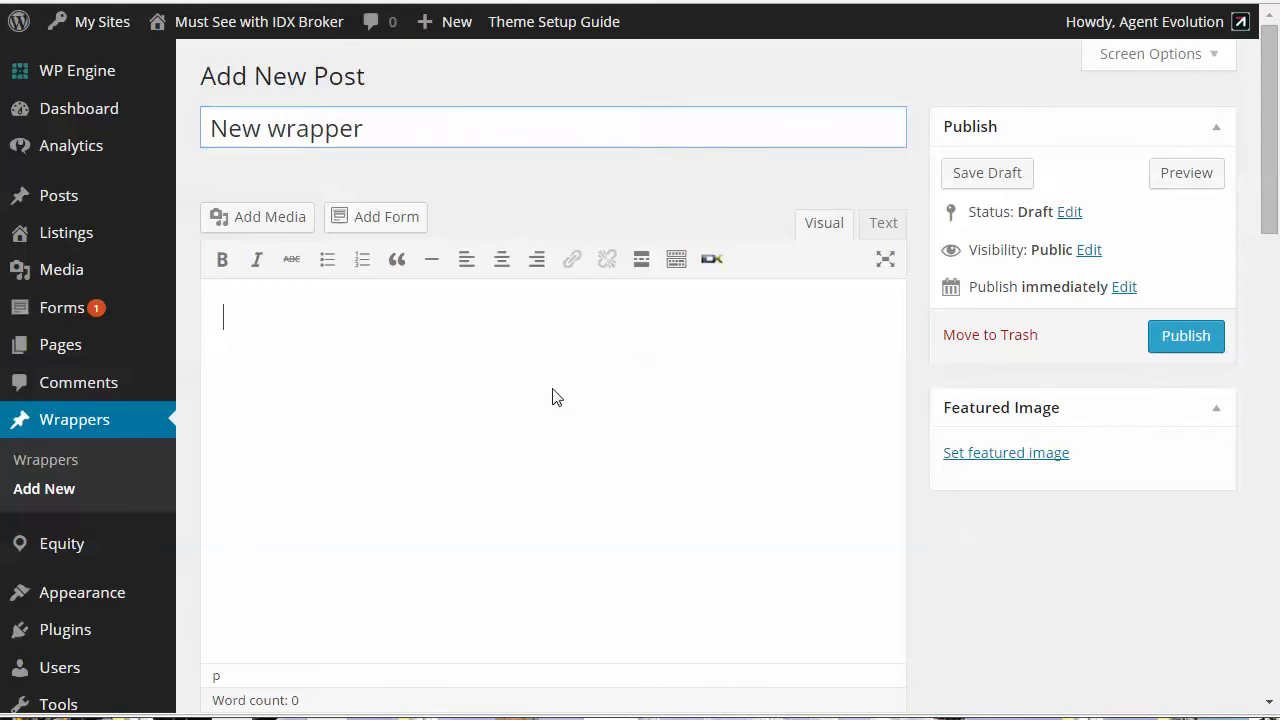
Review the wrapper's layout settings, keep the default layout and publish the wrapper
{"action": "scroll", "coordinate": [660, 412], "scroll_direction": "down", "scroll_amount": 8}
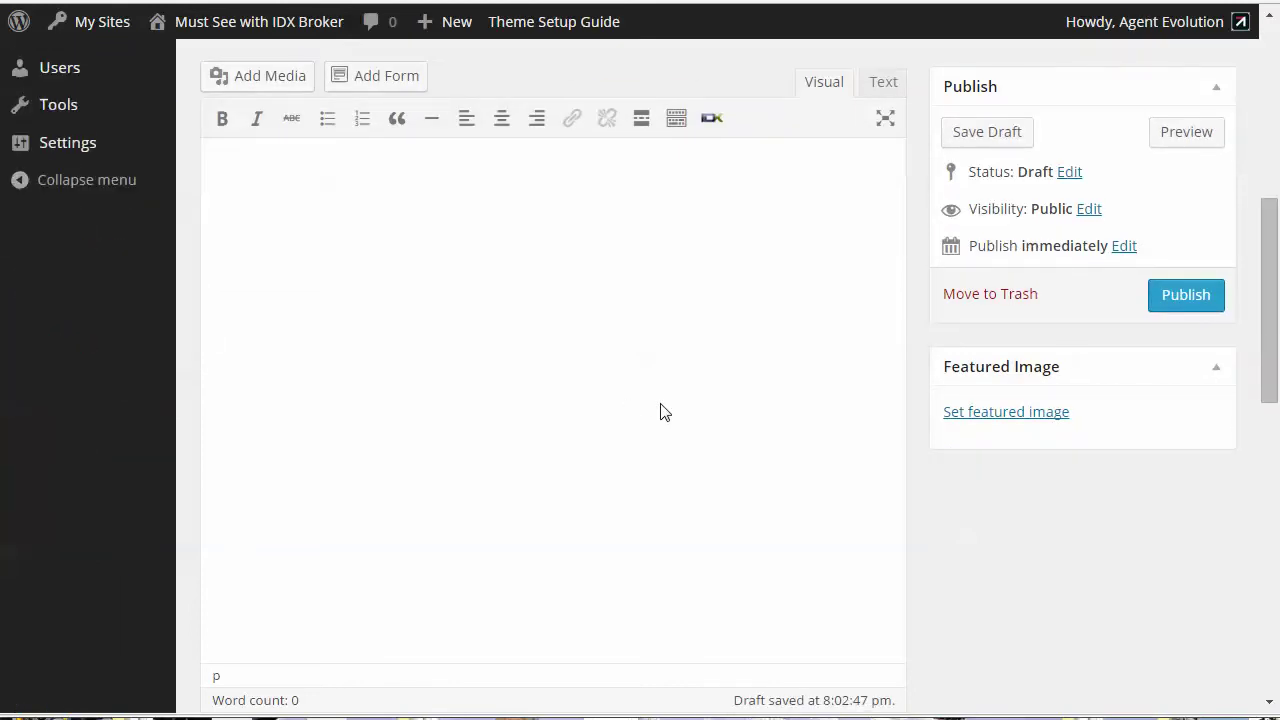
{"action": "scroll", "coordinate": [660, 412], "scroll_direction": "down", "scroll_amount": 4}
{"action": "scroll", "coordinate": [660, 411], "scroll_direction": "down", "scroll_amount": 3}
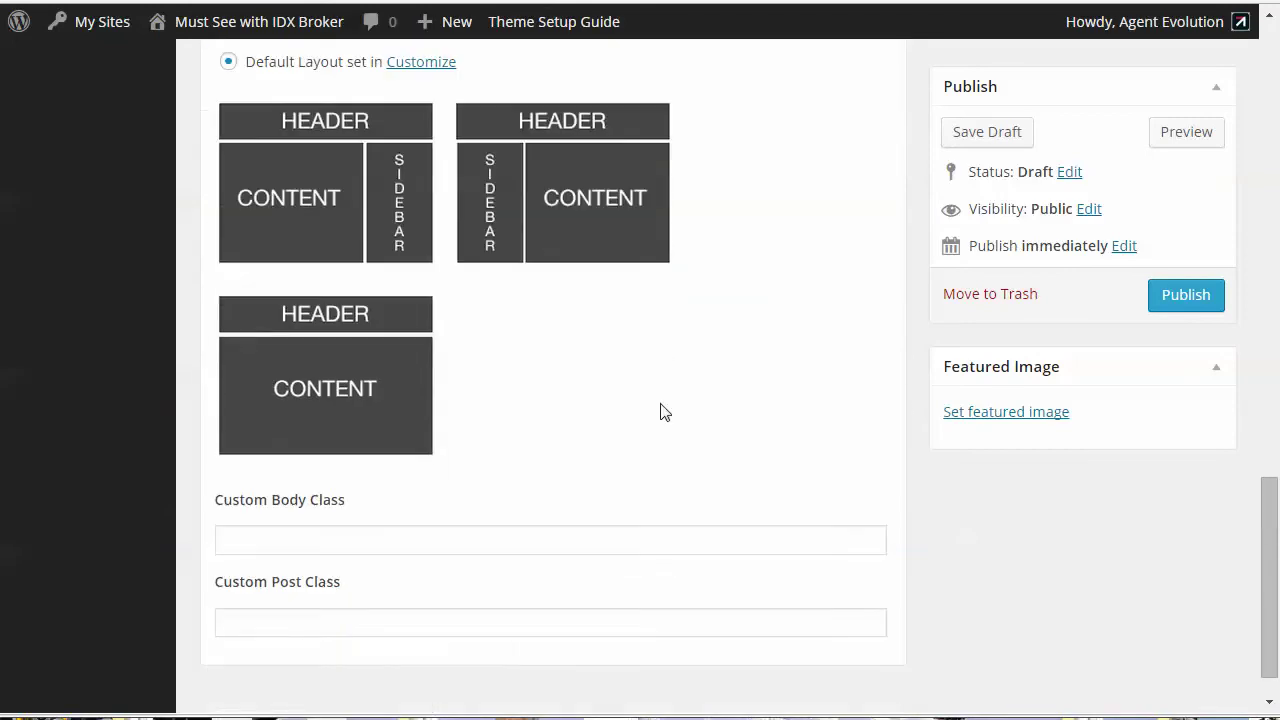
{"action": "scroll", "coordinate": [660, 411], "scroll_direction": "up", "scroll_amount": 1}
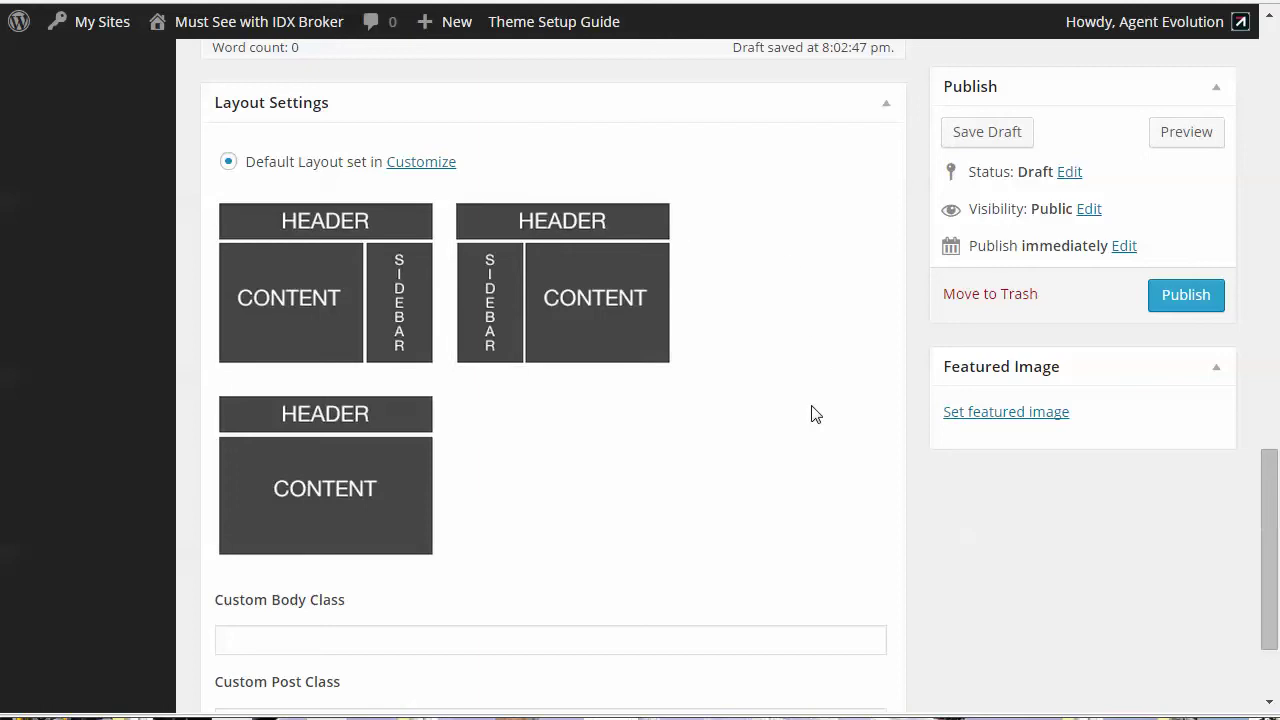
{"action": "scroll", "coordinate": [816, 410], "scroll_direction": "up", "scroll_amount": 6}
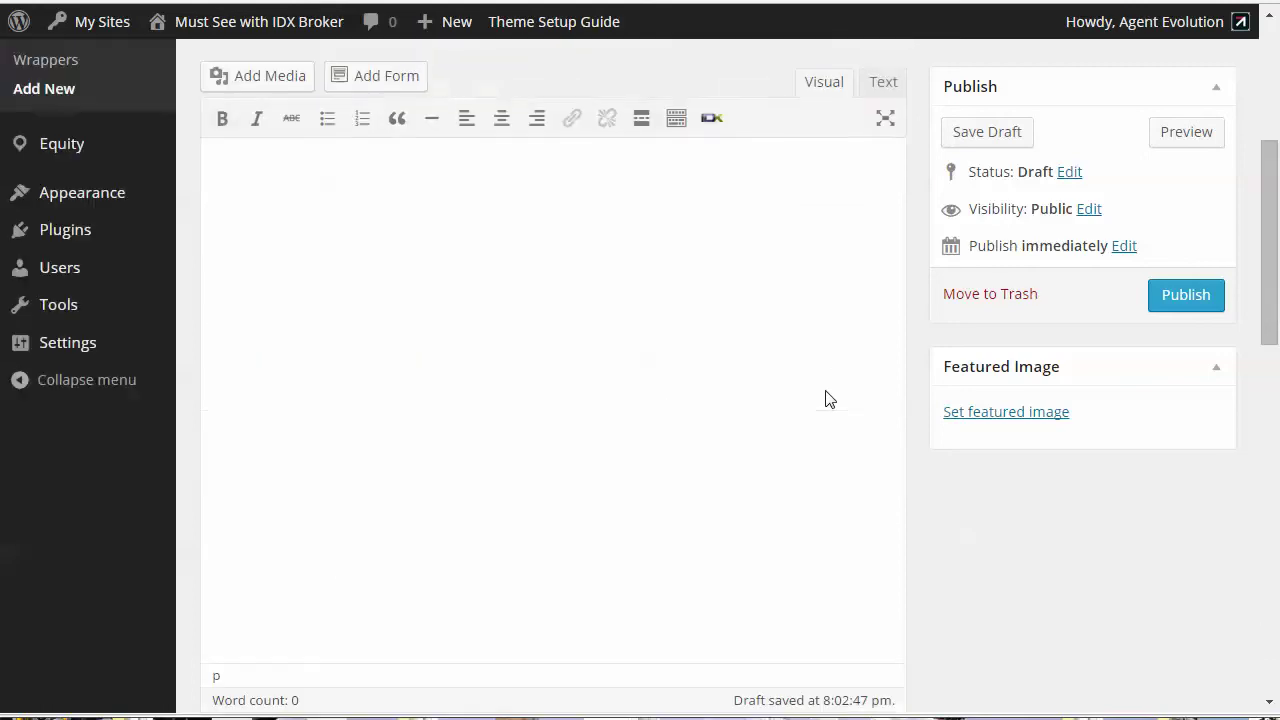
{"action": "scroll", "coordinate": [890, 314], "scroll_direction": "up", "scroll_amount": 3}
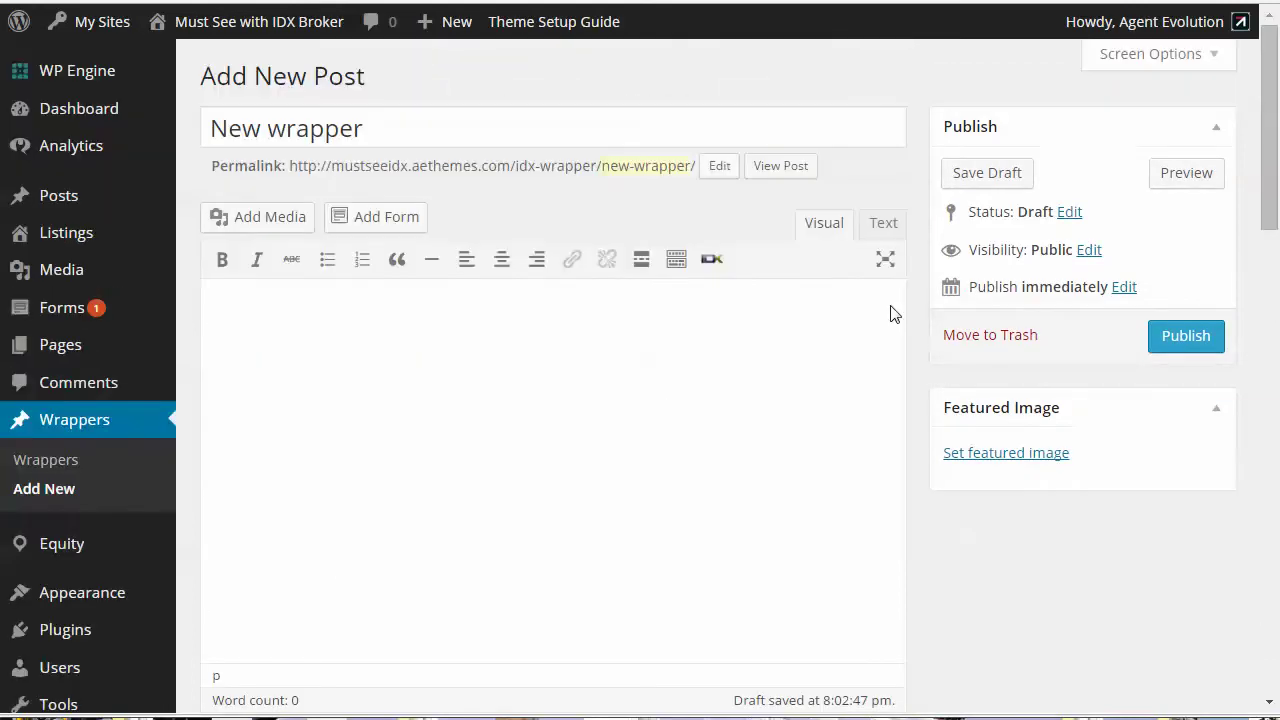
{"action": "left_click", "coordinate": [1185, 337]}
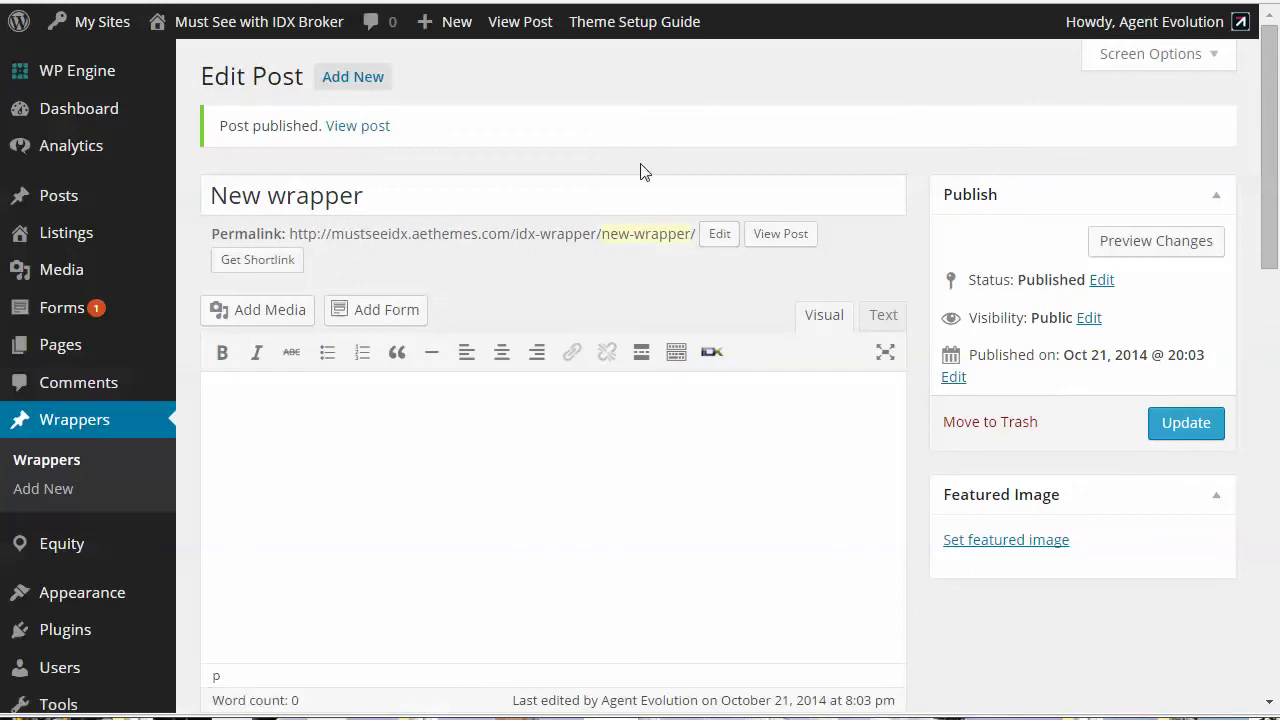
View the published wrapper in a new tab and check the page from its header and sidebar down to the footer
{"action": "right_click", "coordinate": [341, 131]}
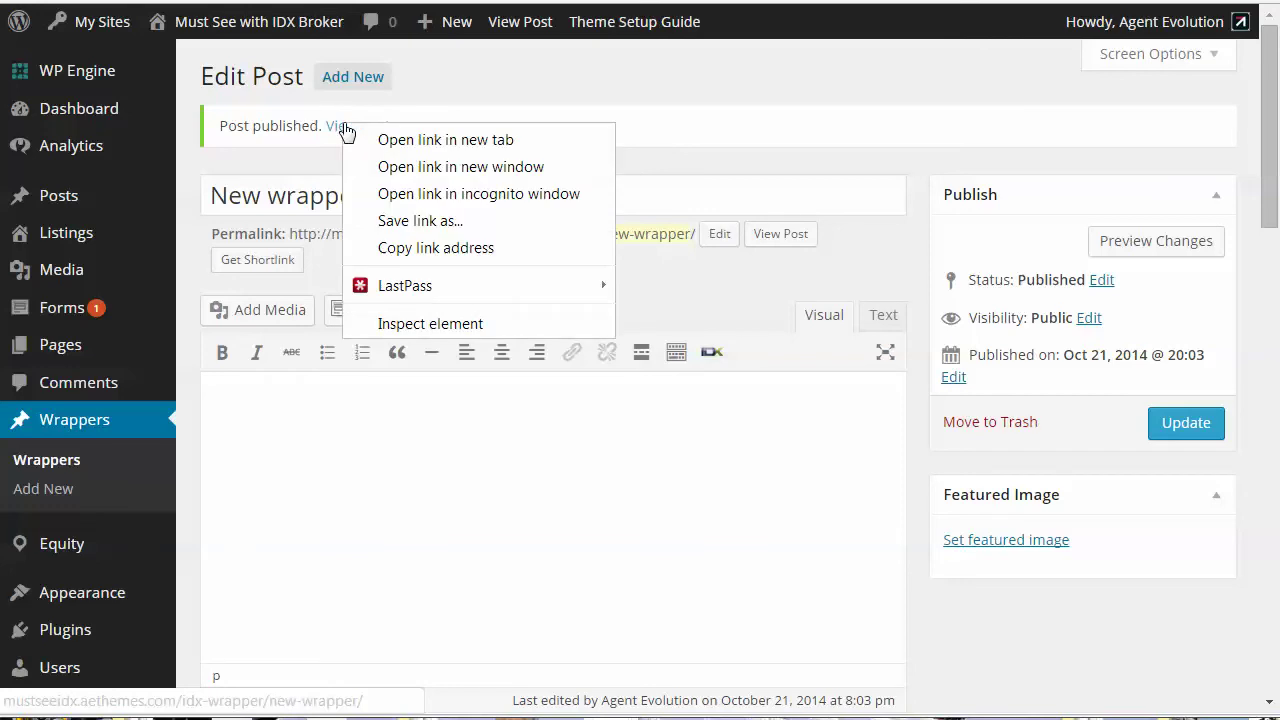
{"action": "left_click", "coordinate": [458, 142]}
{"action": "key", "text": "ctrl+Tab"}
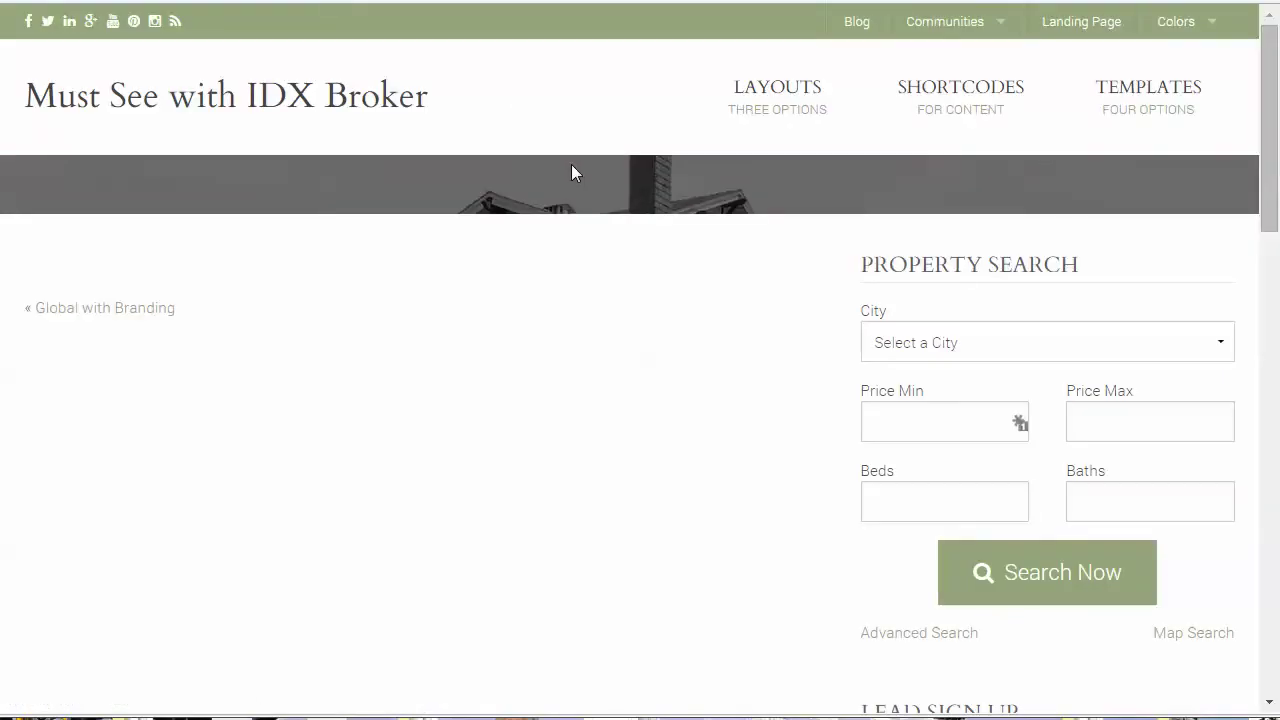
{"action": "mouse_move", "coordinate": [1148, 100]}
{"action": "scroll", "coordinate": [1198, 431], "scroll_direction": "down", "scroll_amount": 15}
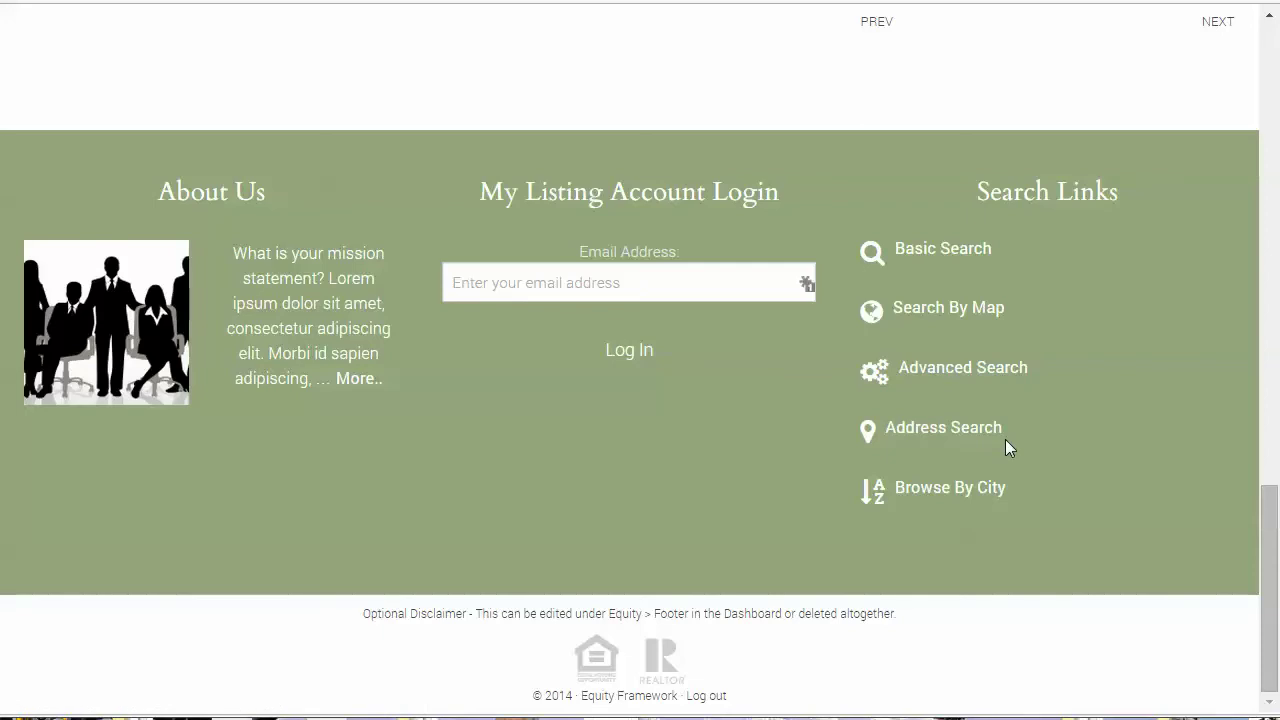
{"action": "scroll", "coordinate": [1005, 439], "scroll_direction": "up", "scroll_amount": 15}
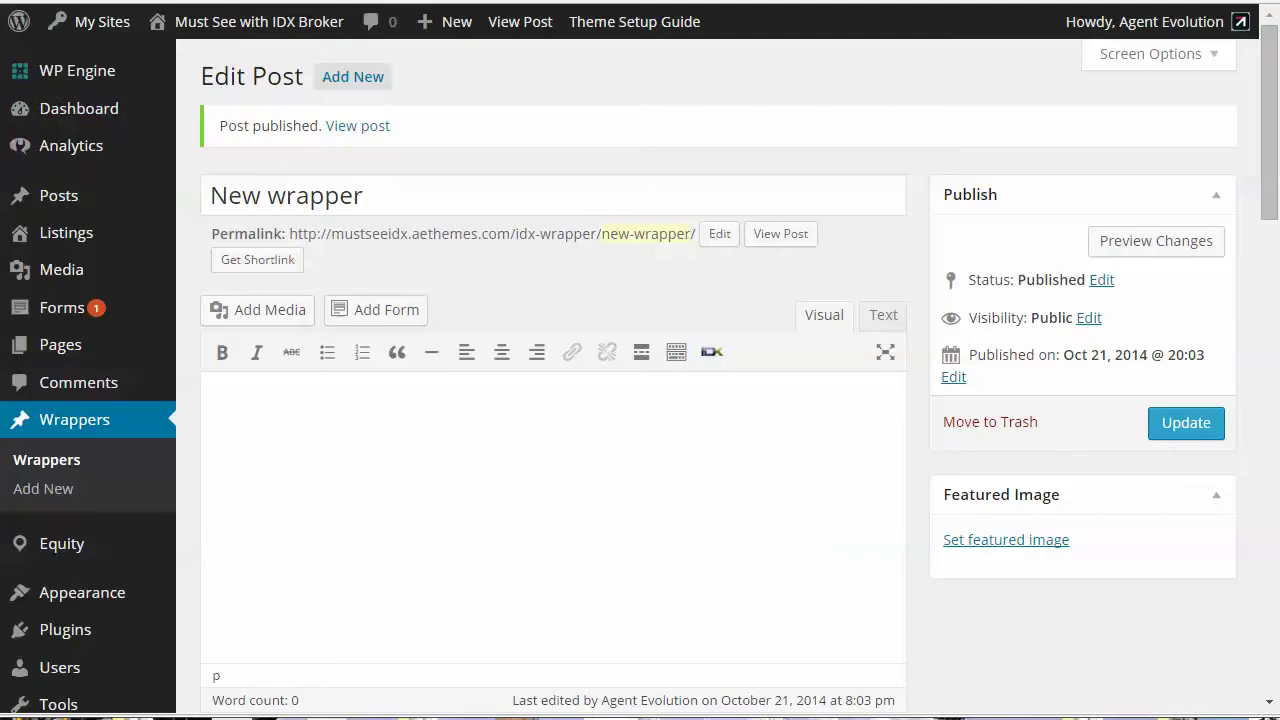
Open the site's permalink settings and check which URL structure is selected
{"action": "scroll", "coordinate": [86, 440], "scroll_direction": "down", "scroll_amount": 3}
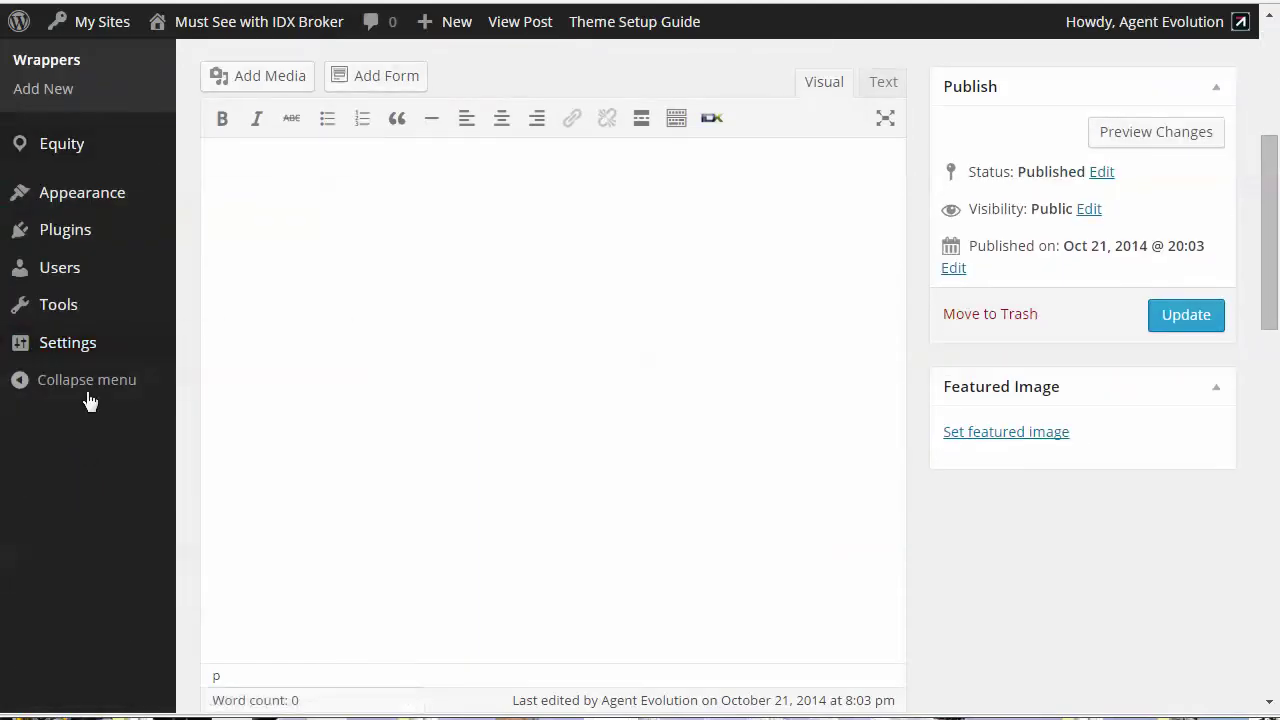
{"action": "mouse_move", "coordinate": [46, 343]}
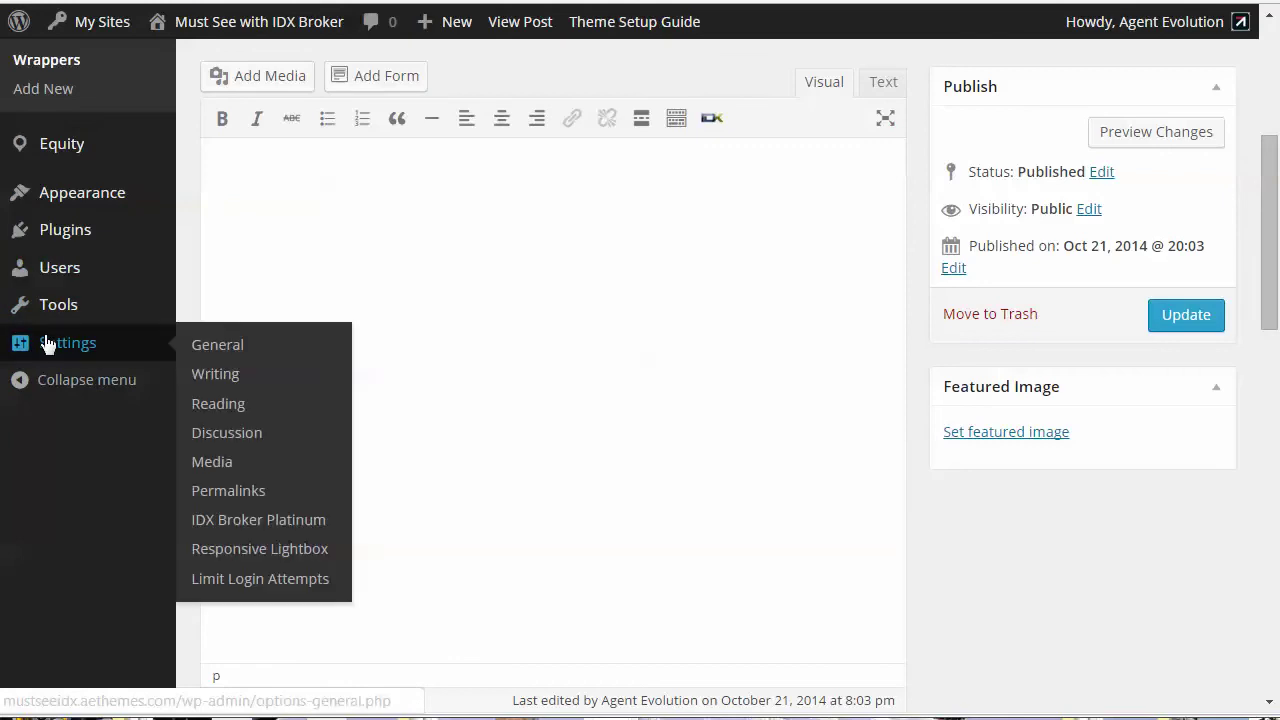
{"action": "left_click", "coordinate": [236, 489]}
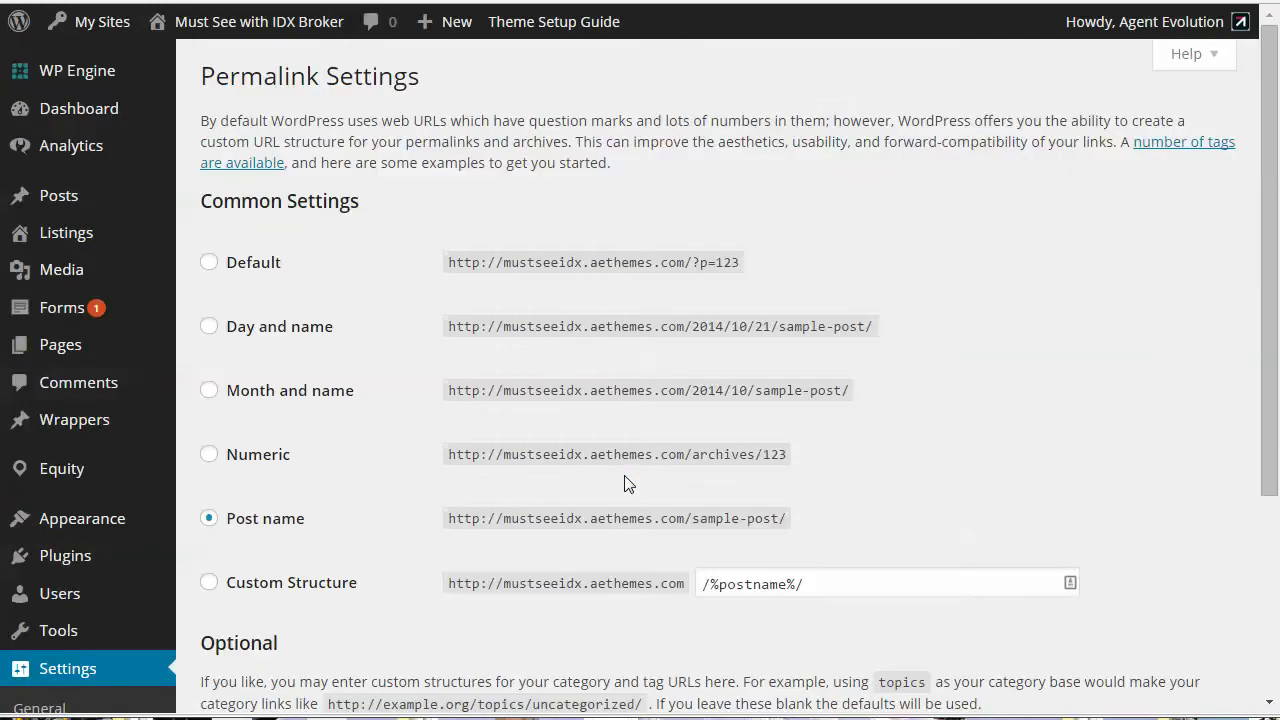
{"action": "scroll", "coordinate": [624, 484], "scroll_direction": "down", "scroll_amount": 3}
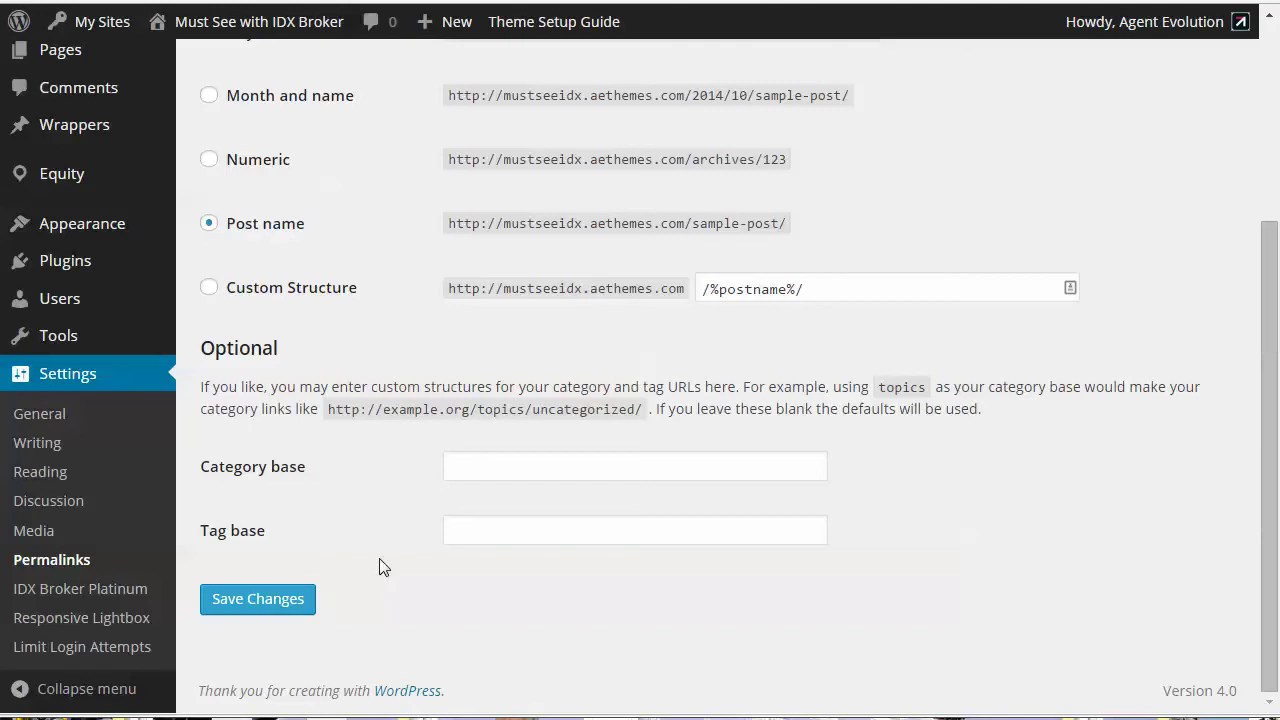
{"action": "scroll", "coordinate": [423, 450], "scroll_direction": "up", "scroll_amount": 3}
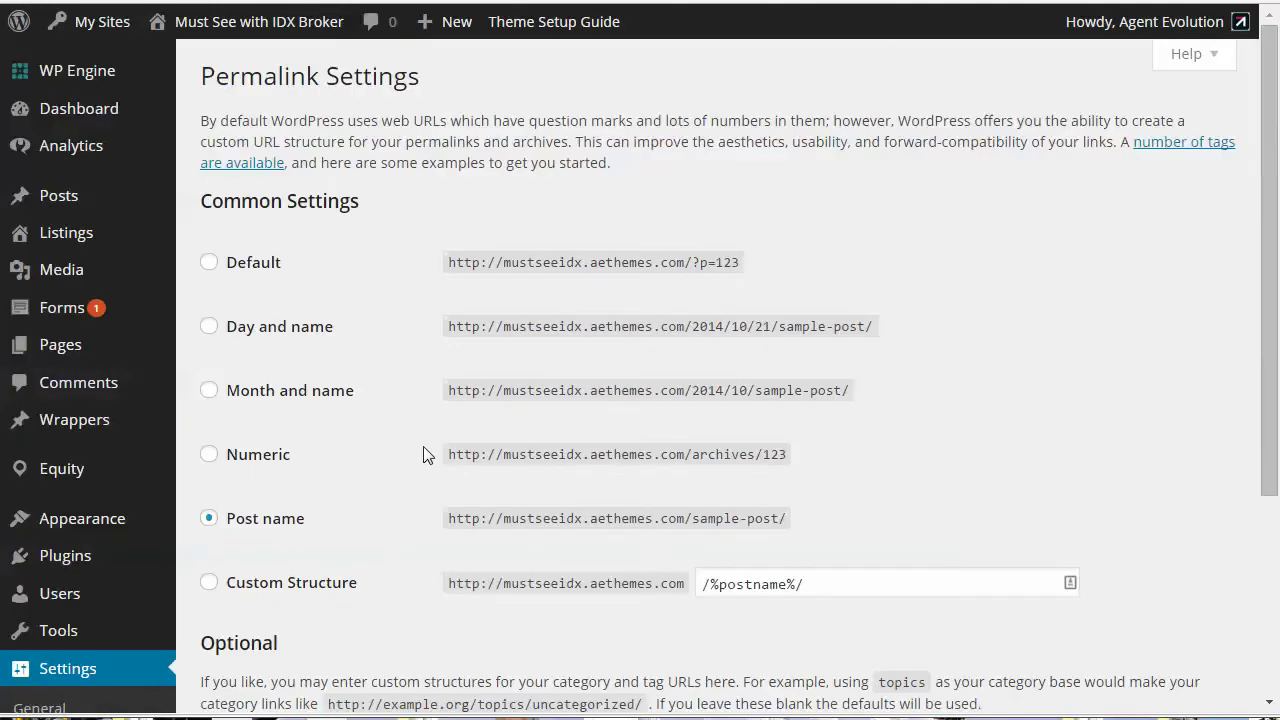
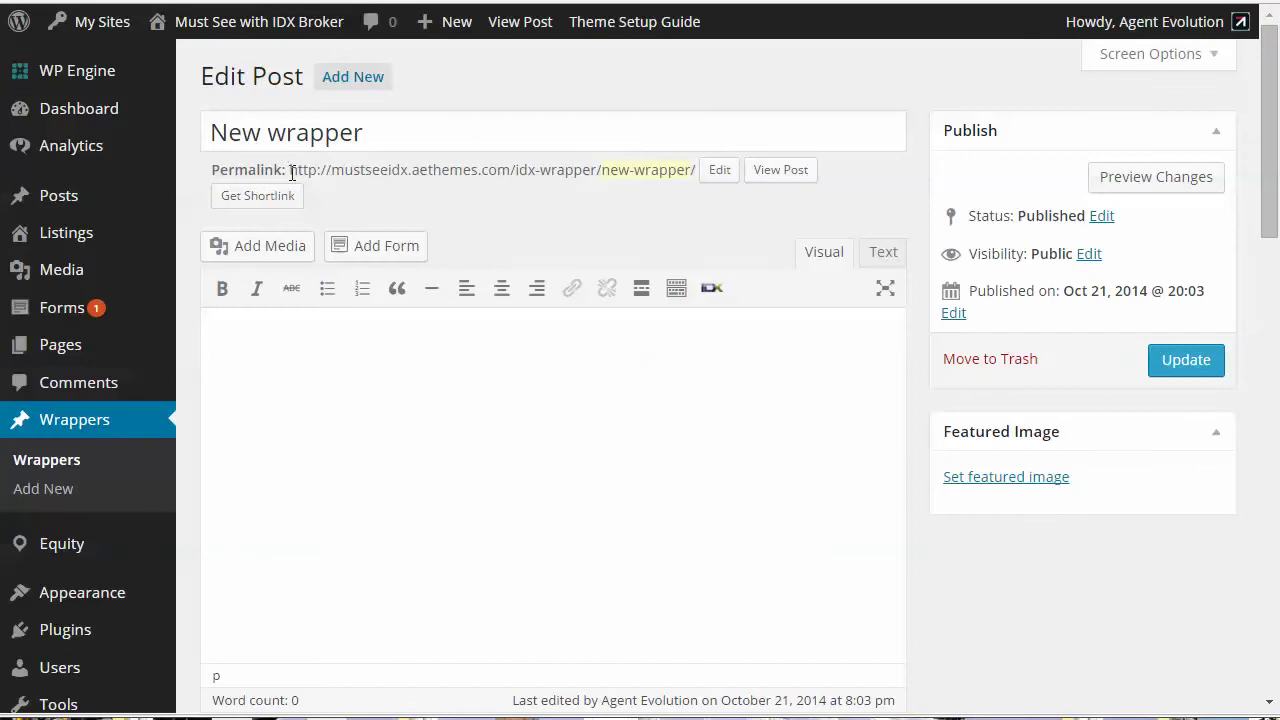
Select the new wrapper's full permalink for copying, switch to the IDX Broker control panel and open its wrappers management page
{"action": "left_click_drag", "start_coordinate": [290, 170], "coordinate": [697, 162]}
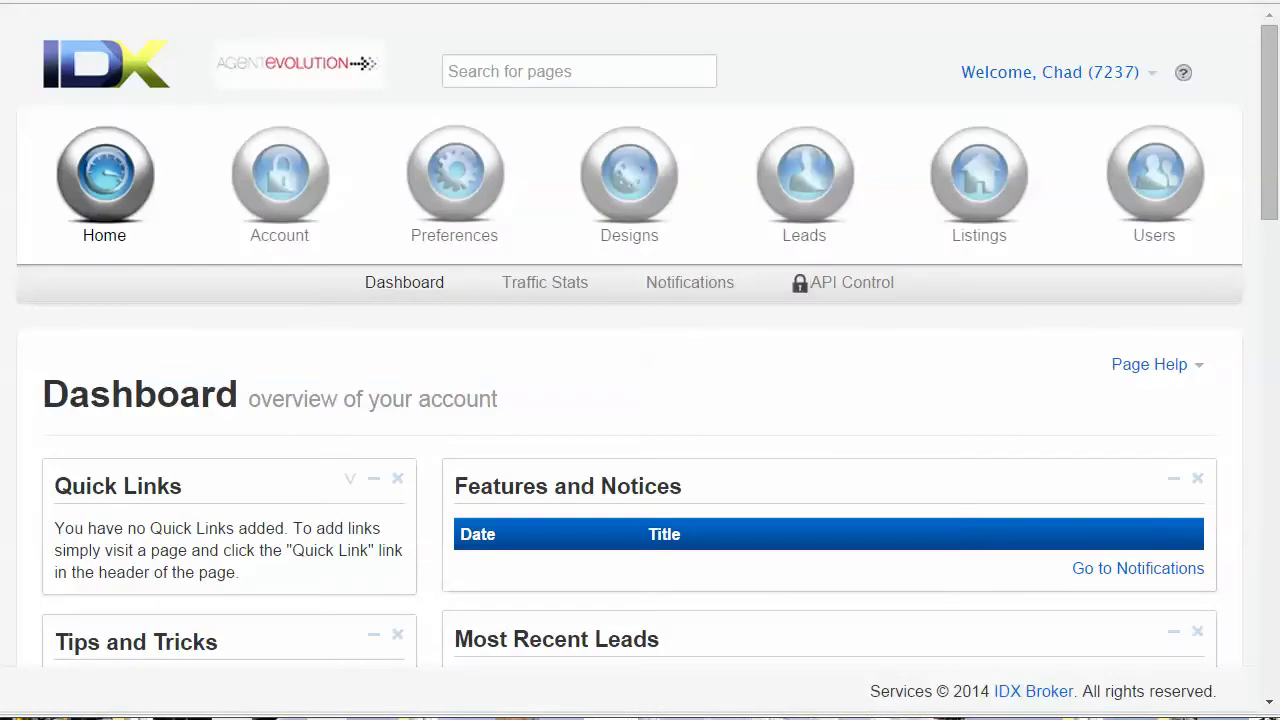
{"action": "left_click", "coordinate": [630, 183]}
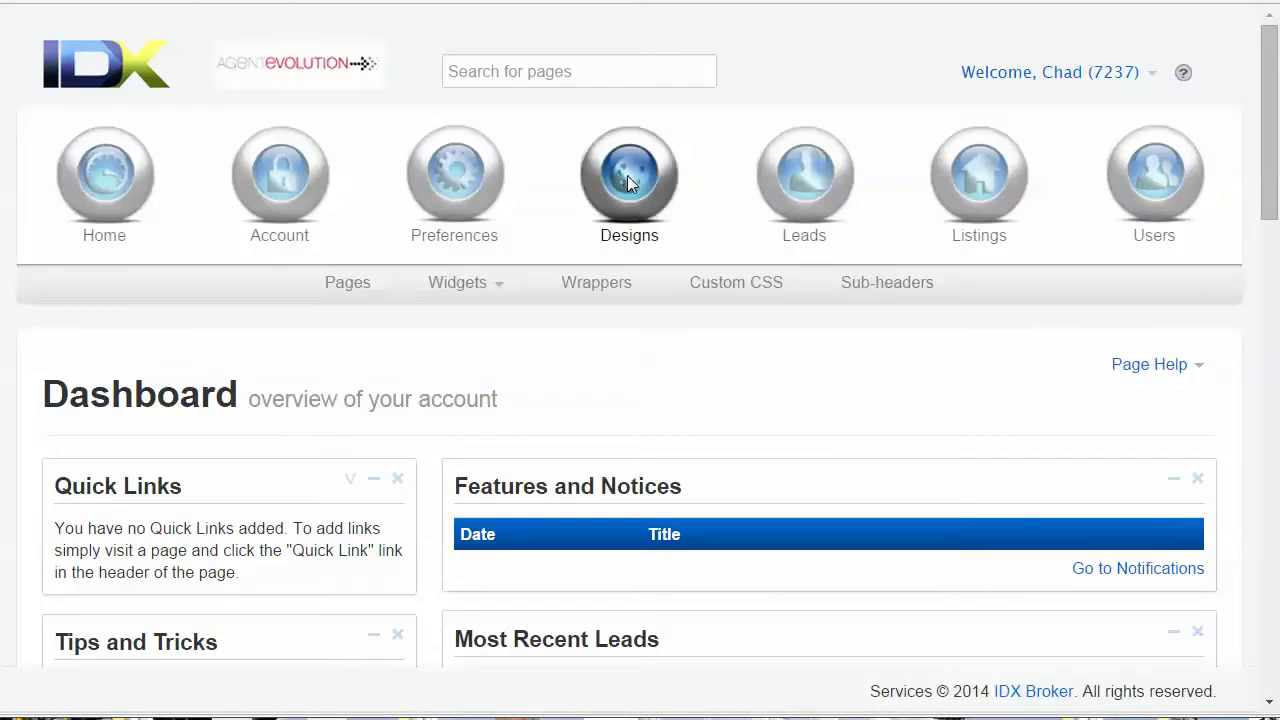
{"action": "left_click", "coordinate": [597, 285]}
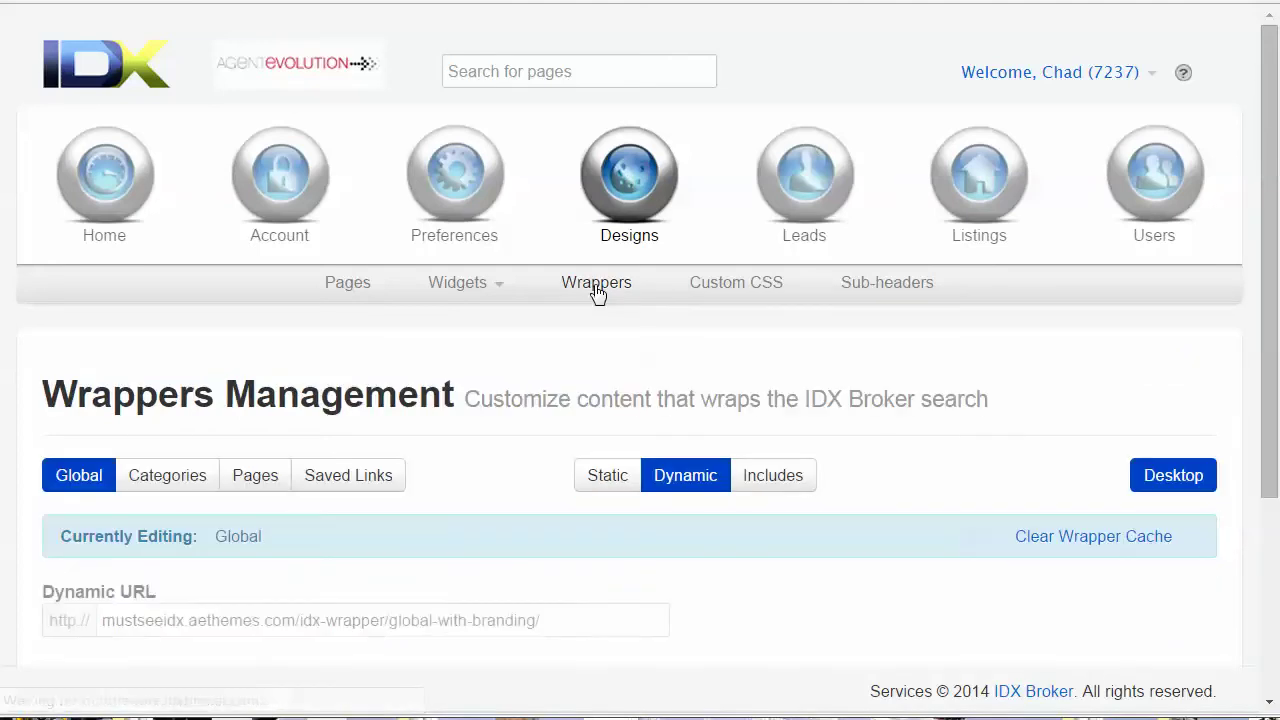
Try to replace the global wrapper's Dynamic URL with the copied wrapper permalink
{"action": "left_click", "coordinate": [551, 624]}
{"action": "left_click_drag", "start_coordinate": [551, 624], "coordinate": [67, 612]}
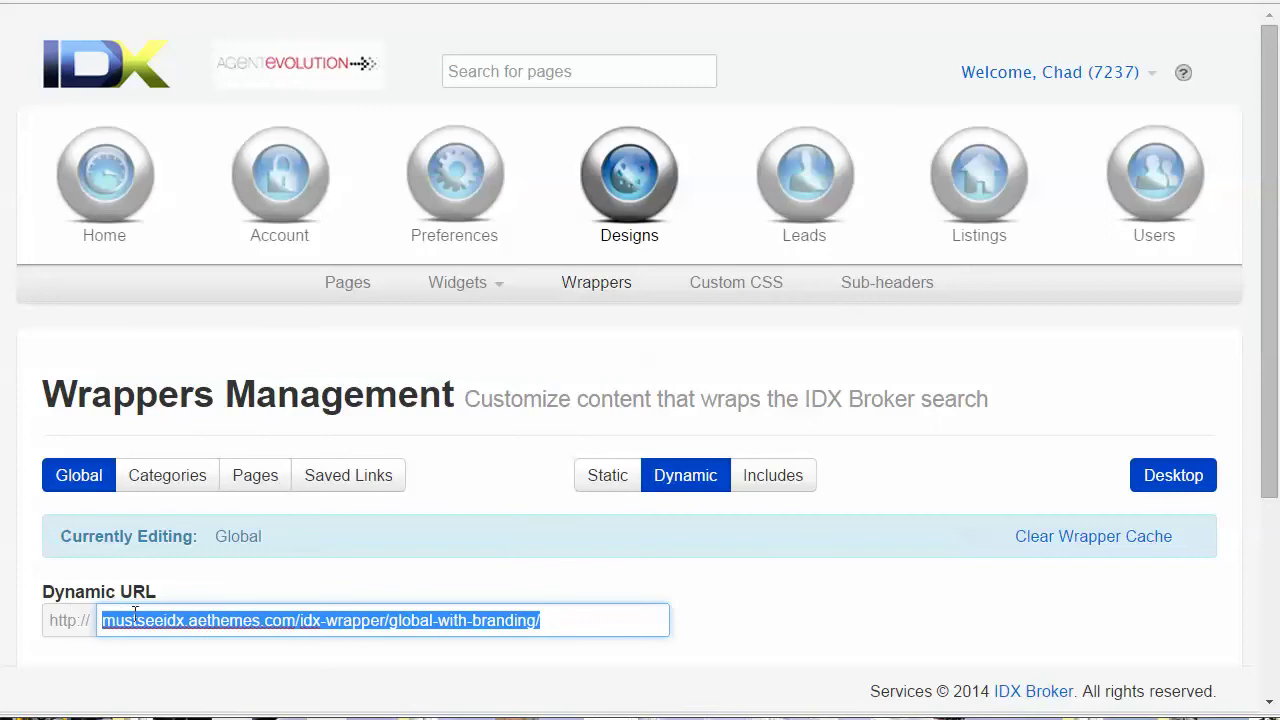
{"action": "key", "text": "End"}
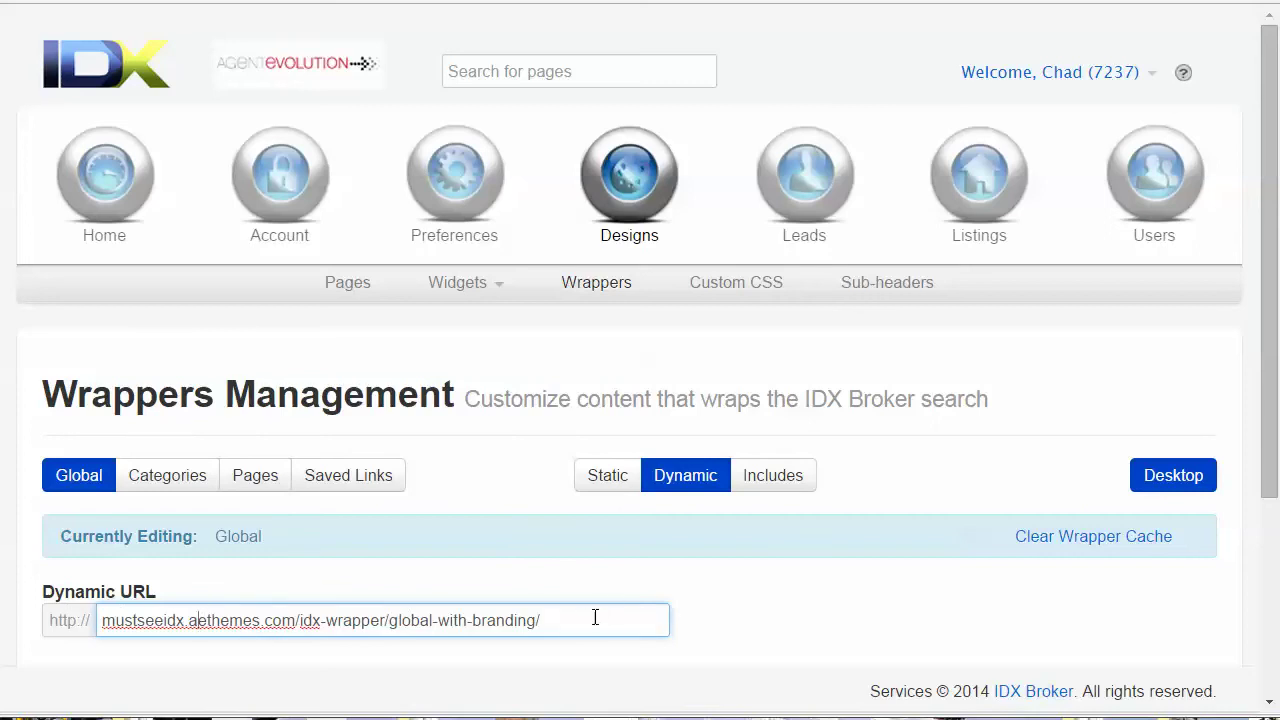
{"action": "left_click_drag", "start_coordinate": [590, 619], "coordinate": [72, 625]}
{"action": "key", "text": "ctrl+v"}
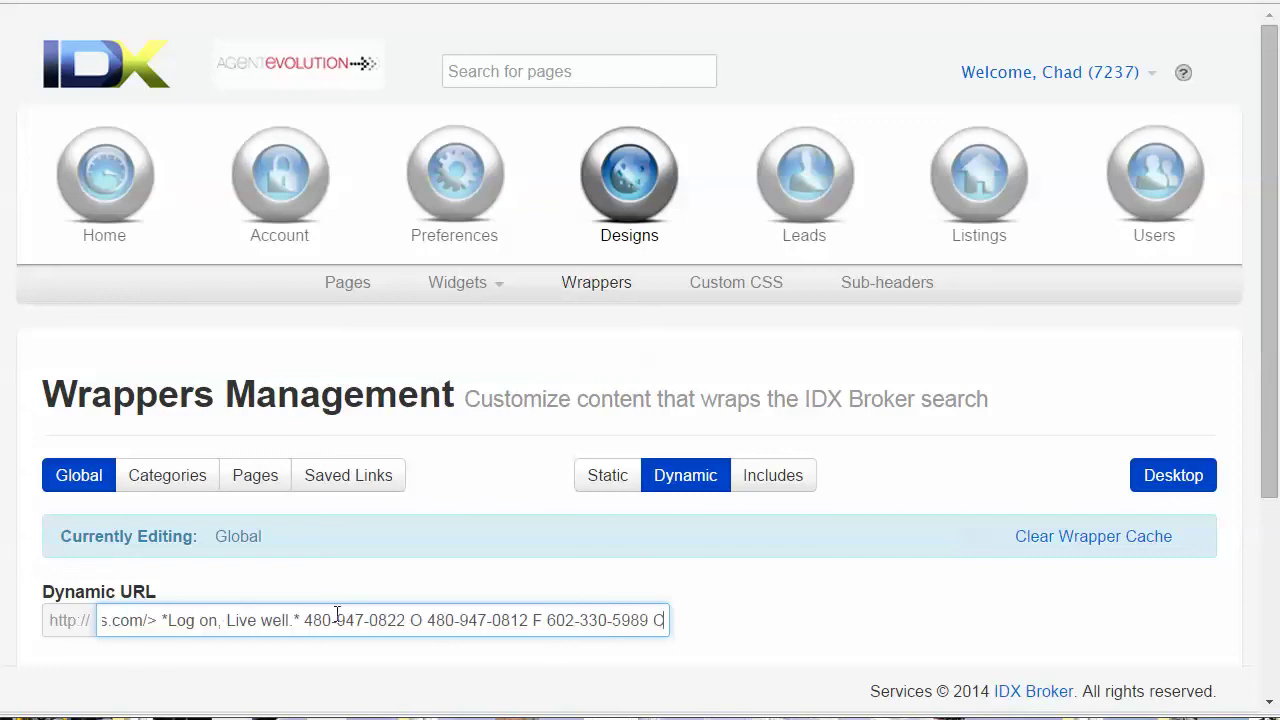
{"action": "key", "text": "ctrl+a"}
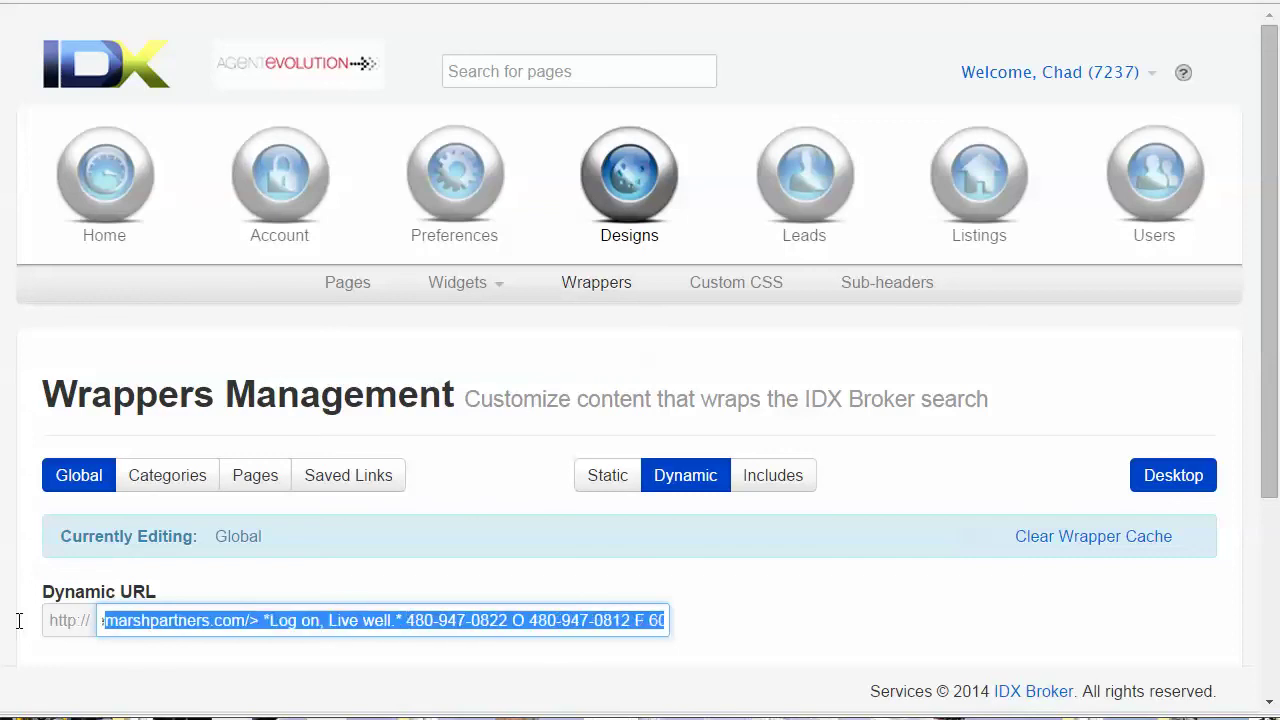
{"action": "left_click", "coordinate": [88, 622]}
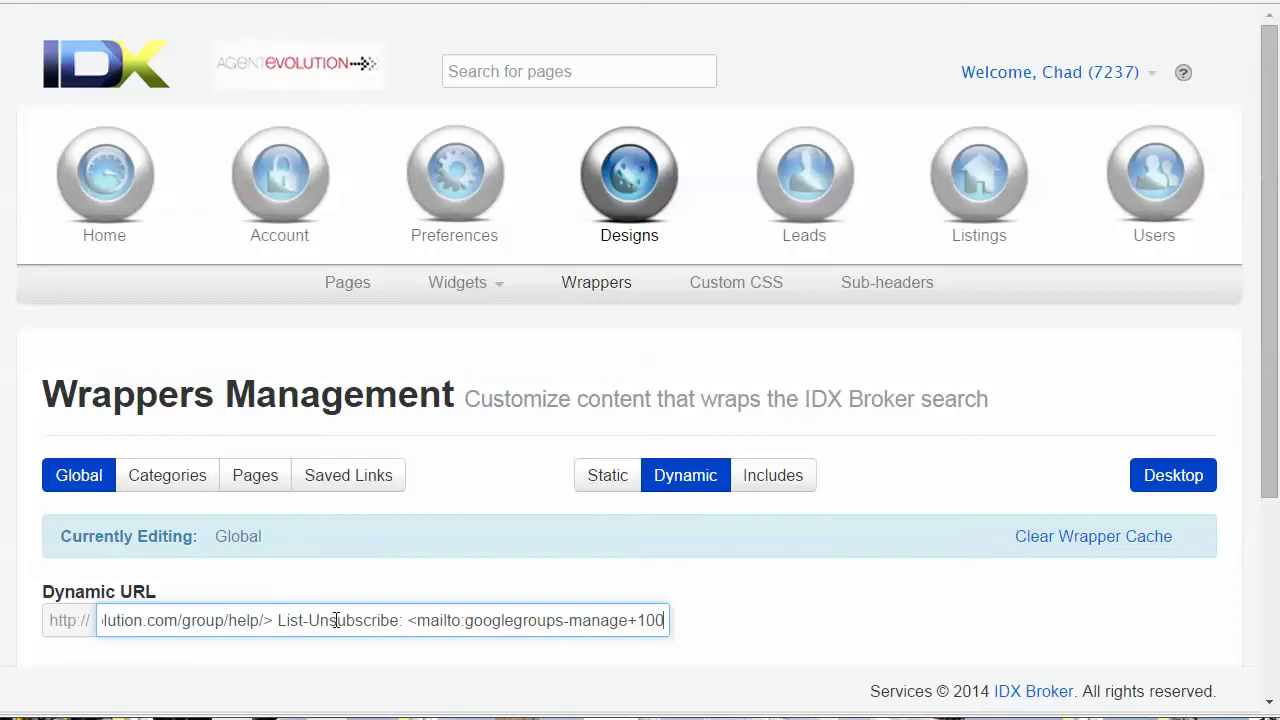
{"action": "left_click", "coordinate": [480, 157]}
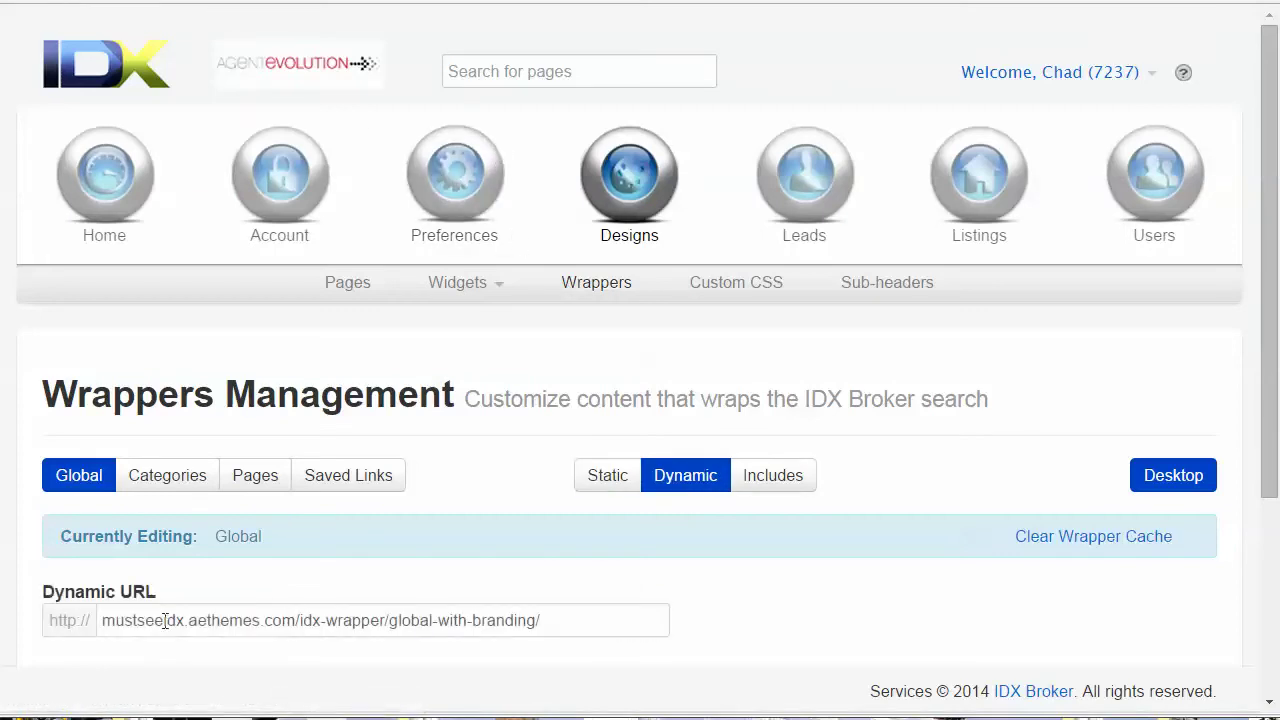
Compare the static and dynamic options of the global wrapper, return to Dynamic and select its whole URL
{"action": "left_click", "coordinate": [103, 621]}
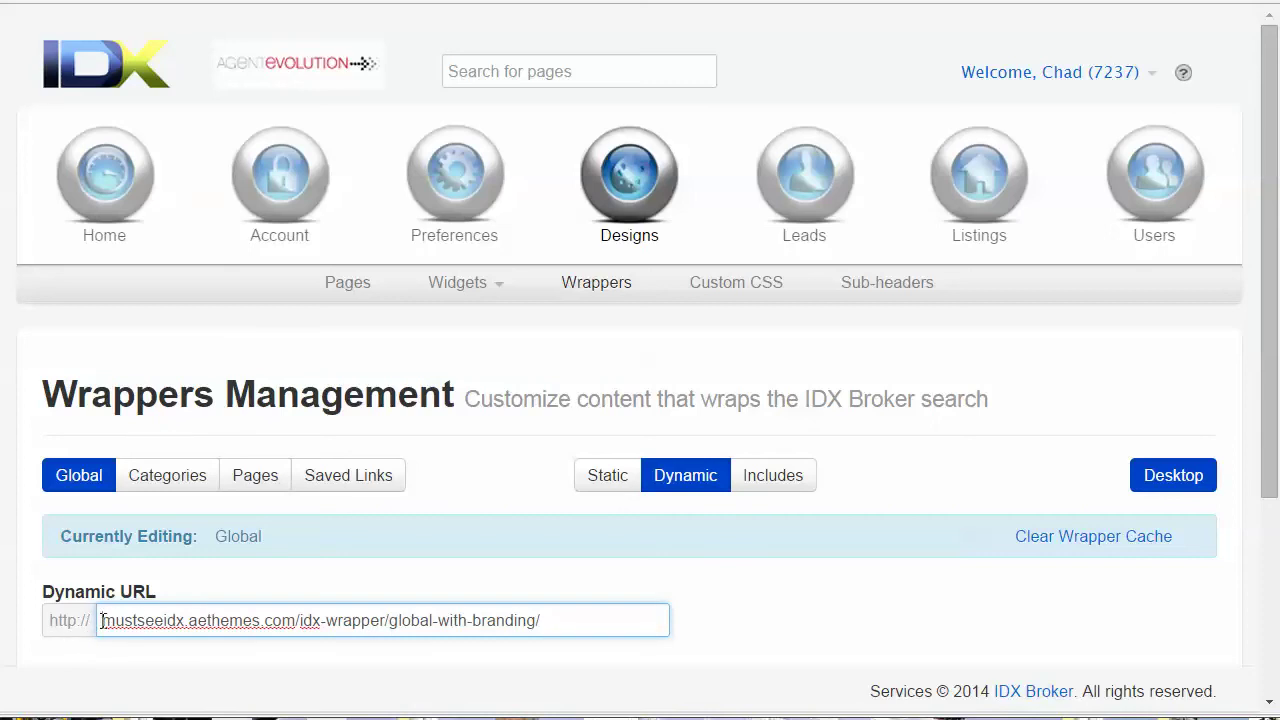
{"action": "left_click_drag", "start_coordinate": [552, 622], "coordinate": [52, 616]}
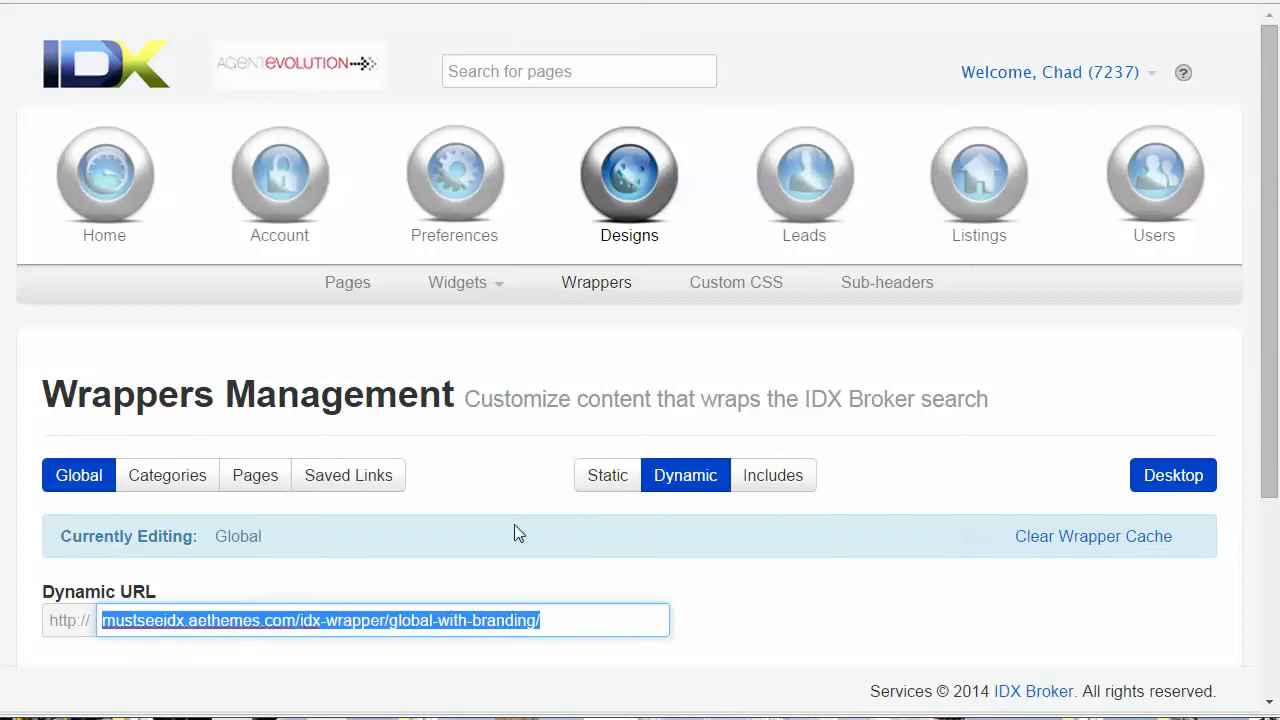
{"action": "left_click", "coordinate": [596, 478]}
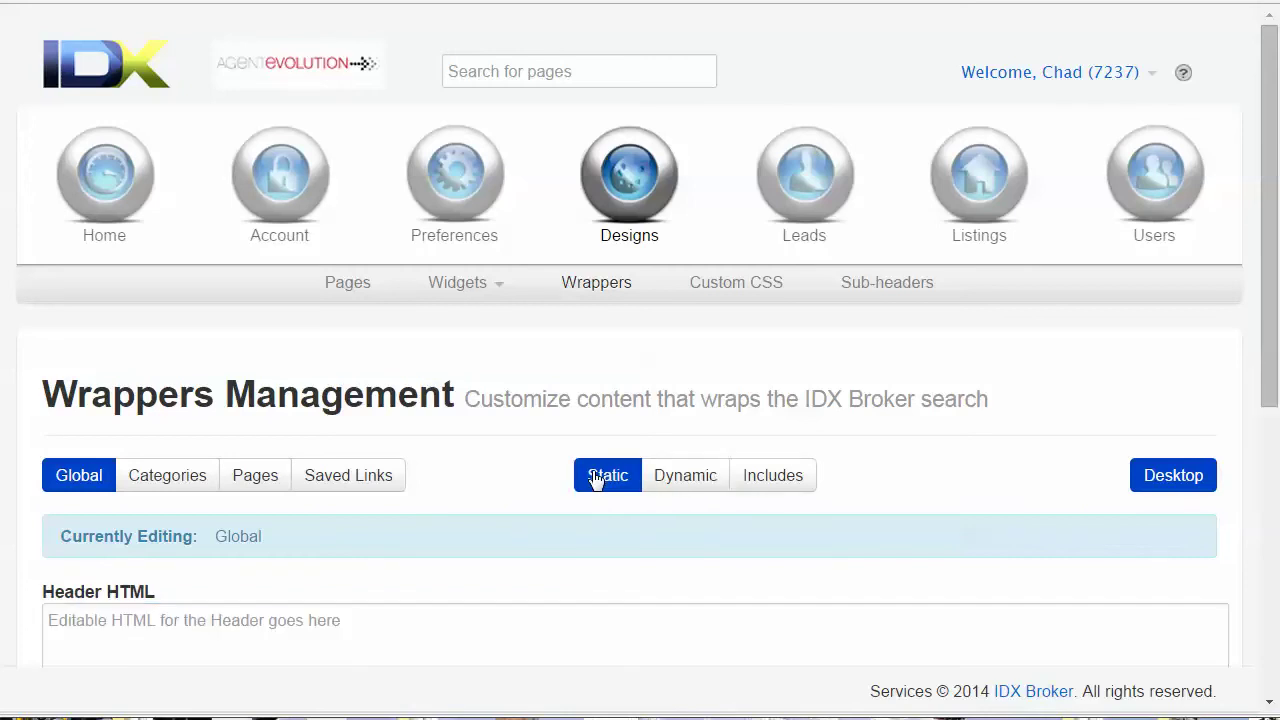
{"action": "left_click", "coordinate": [683, 478]}
{"action": "left_click", "coordinate": [590, 626]}
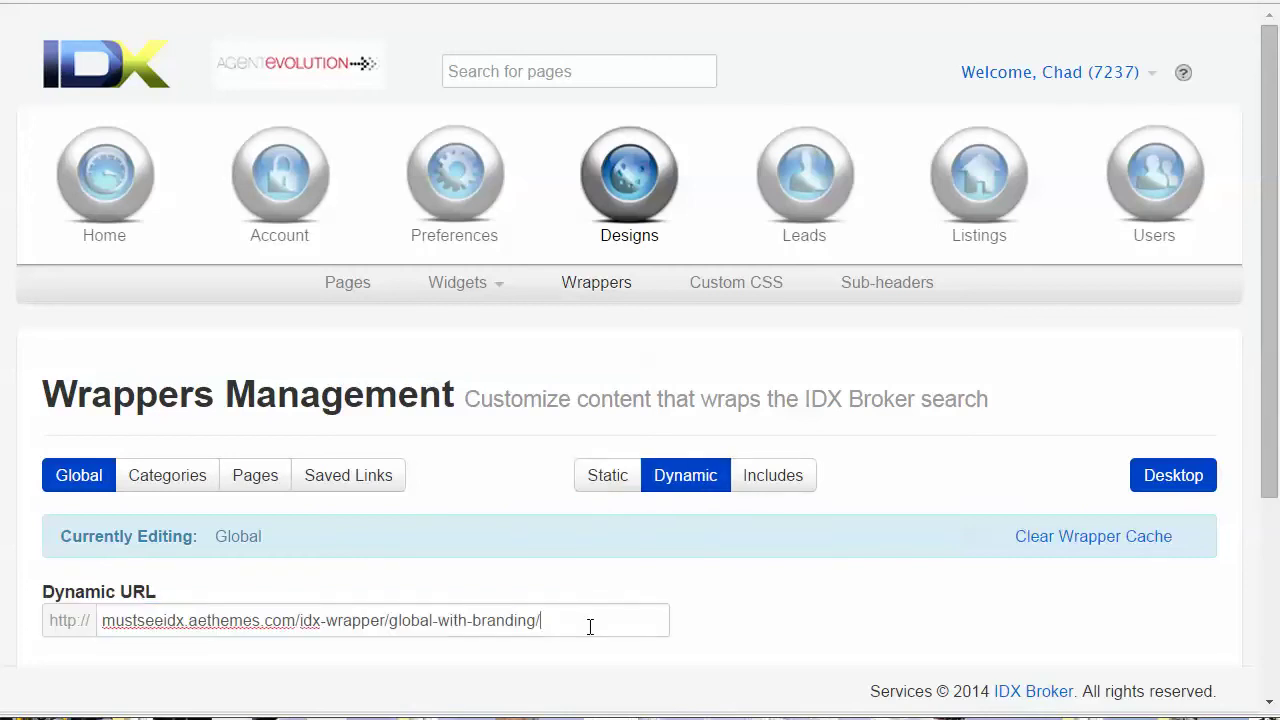
{"action": "left_click_drag", "start_coordinate": [590, 626], "coordinate": [83, 640]}
{"action": "scroll", "coordinate": [743, 586], "scroll_direction": "down", "scroll_amount": 2}
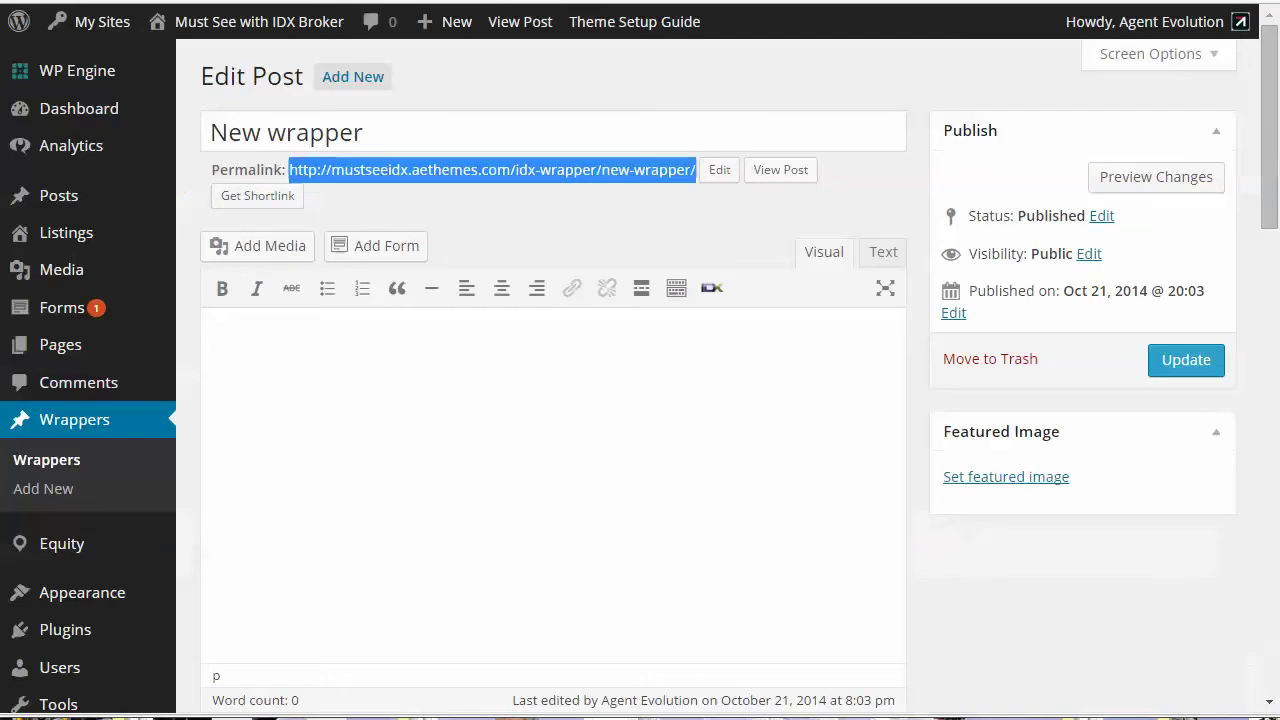
Switch to WordPress, open the IDX Broker Platinum plugin settings and look at the option for creating a dynamic wrapper page
{"action": "scroll", "coordinate": [98, 475], "scroll_direction": "down", "scroll_amount": 4}
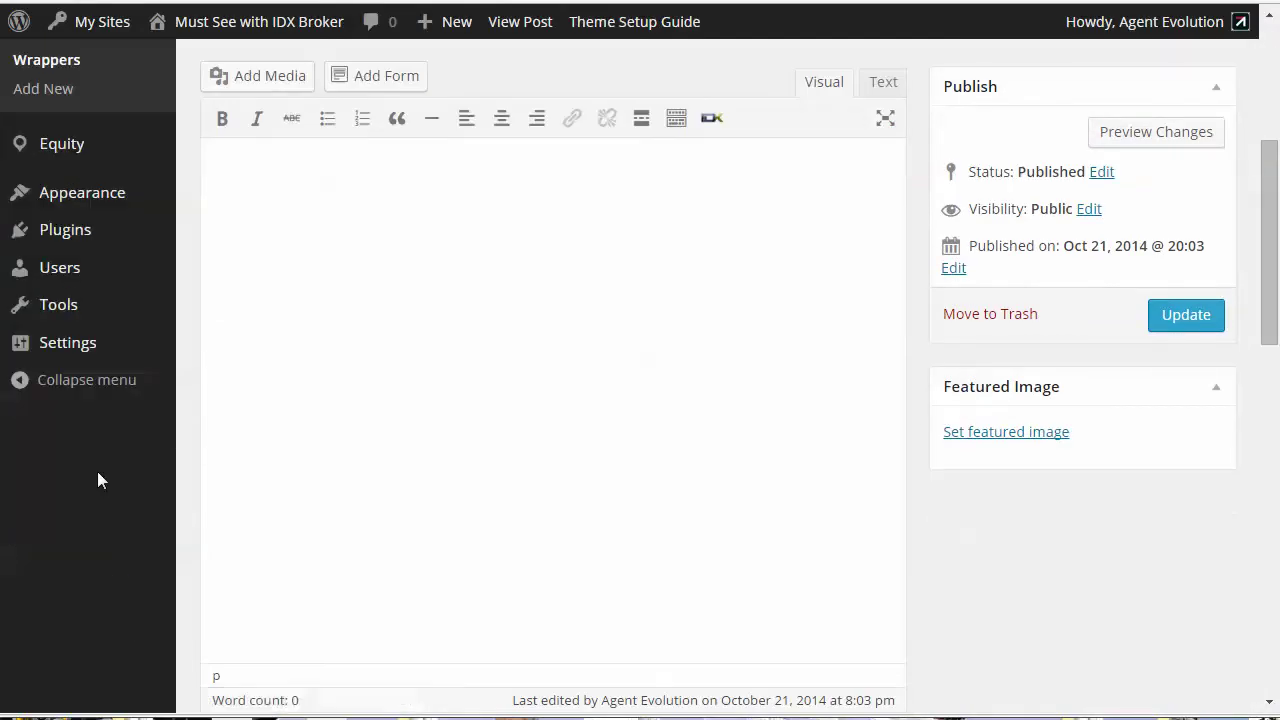
{"action": "mouse_move", "coordinate": [88, 350]}
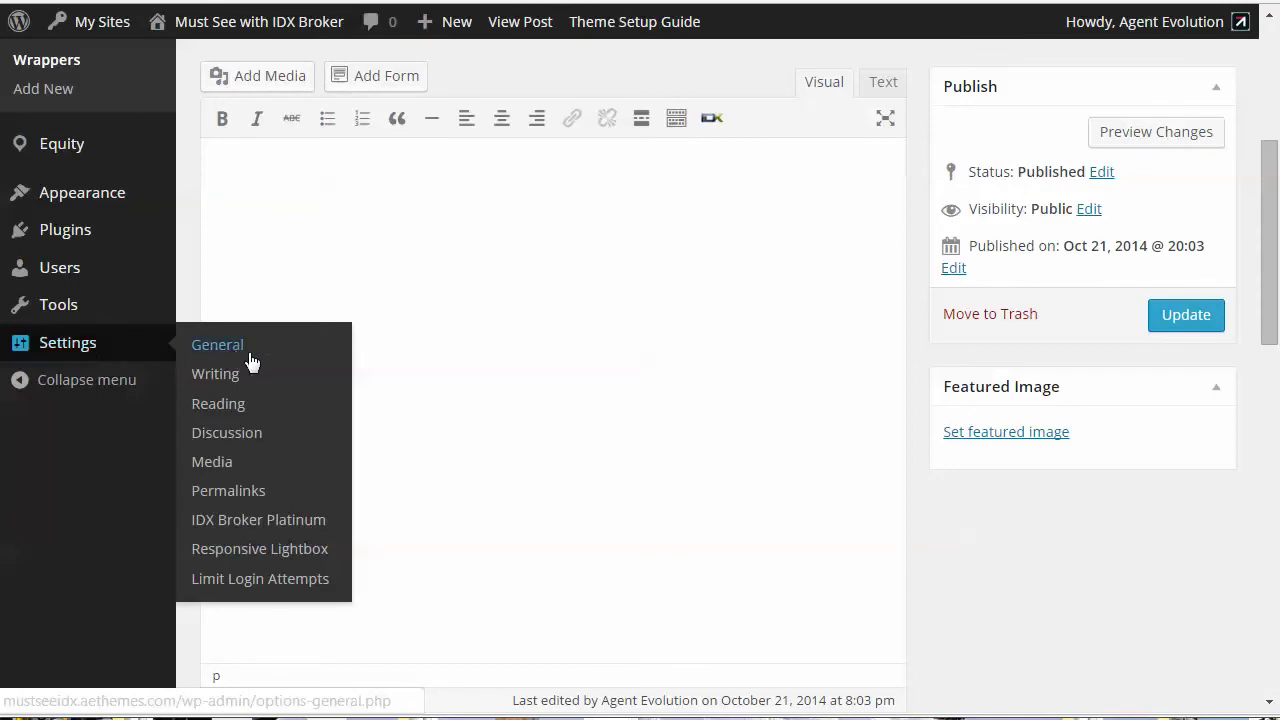
{"action": "left_click", "coordinate": [245, 520]}
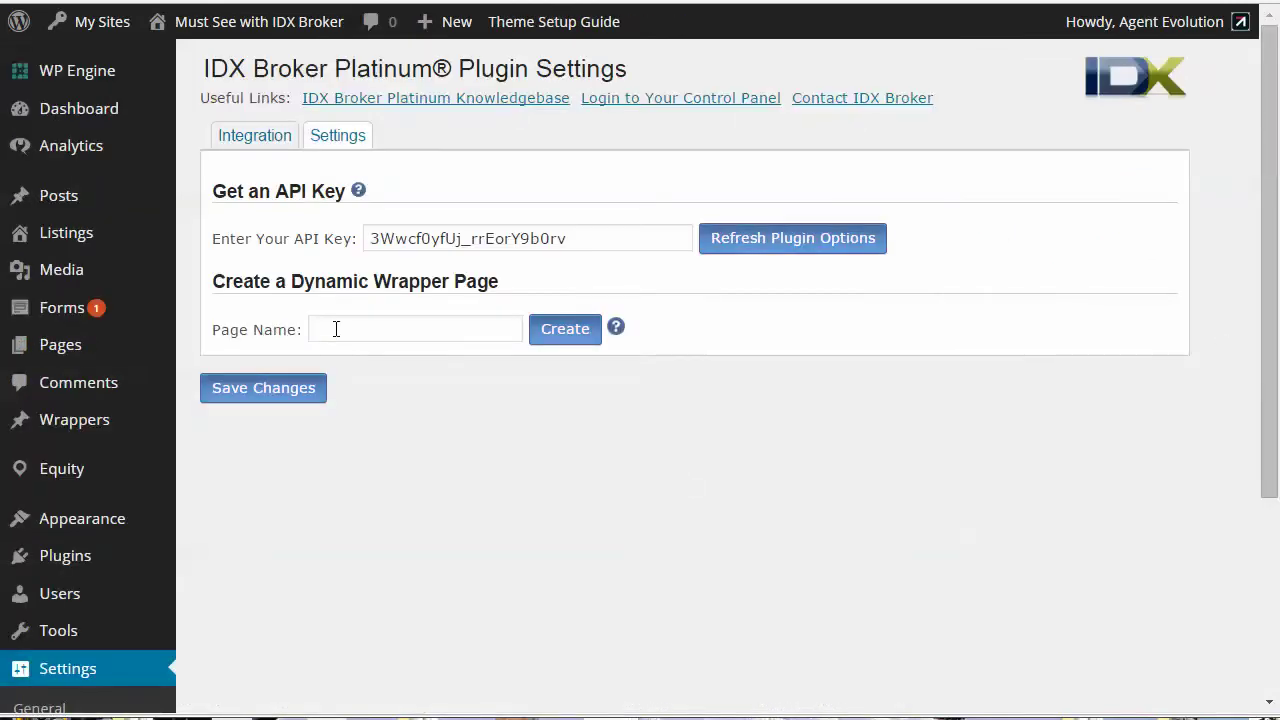
{"action": "left_click", "coordinate": [326, 328]}
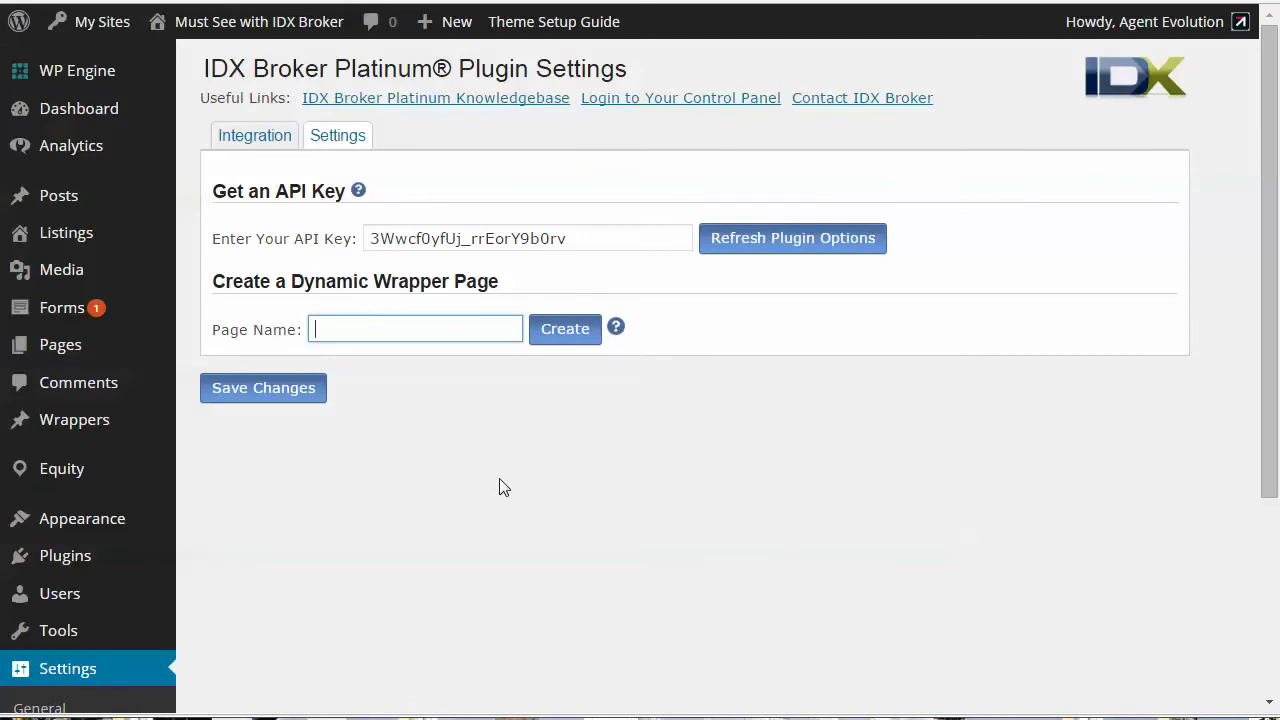
{"action": "scroll", "coordinate": [503, 487], "scroll_direction": "down", "scroll_amount": 1}
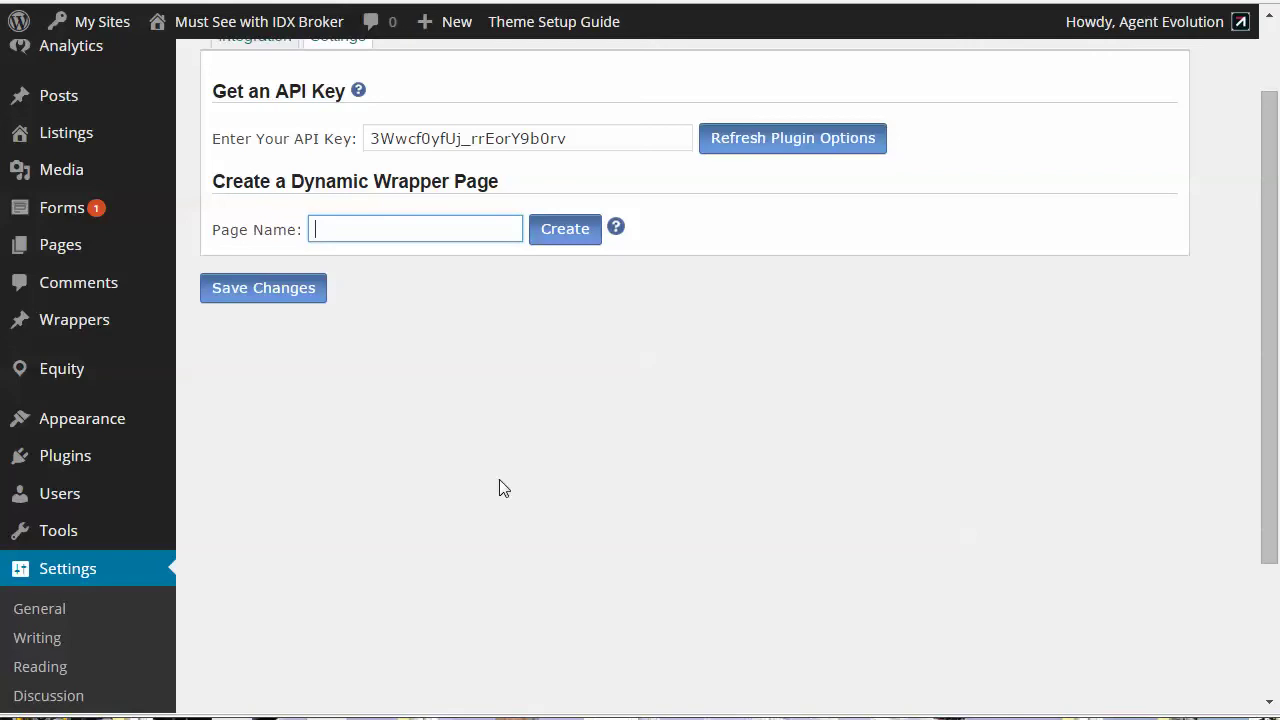
{"action": "scroll", "coordinate": [522, 455], "scroll_direction": "up", "scroll_amount": 1}
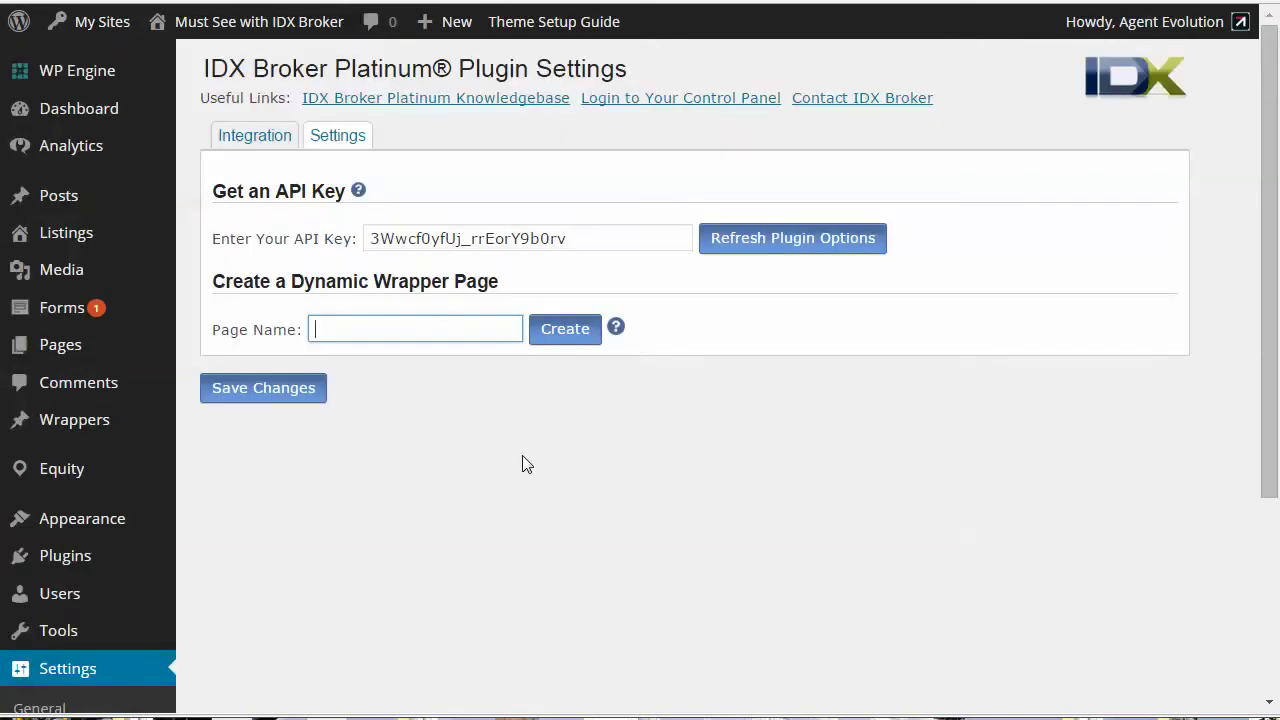
Open the Global with Branding wrapper from the wrappers list and review its team image and contact text
{"action": "mouse_move", "coordinate": [88, 428]}
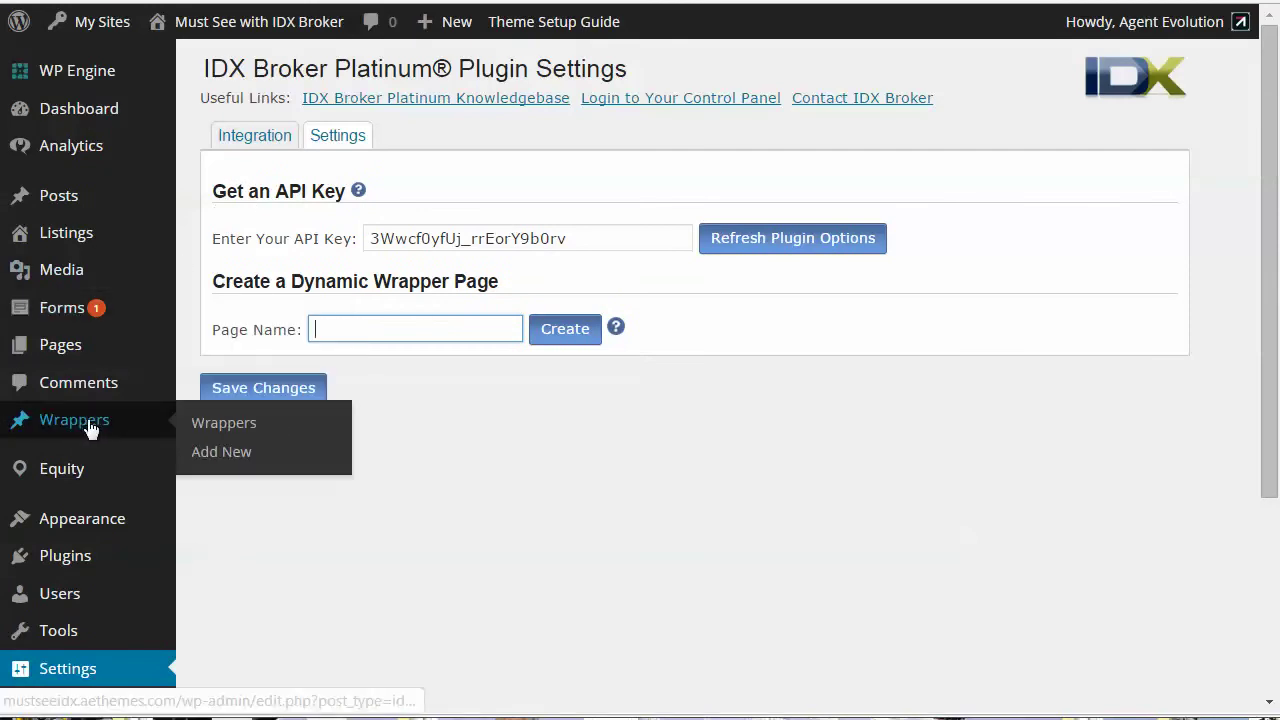
{"action": "left_click", "coordinate": [224, 425]}
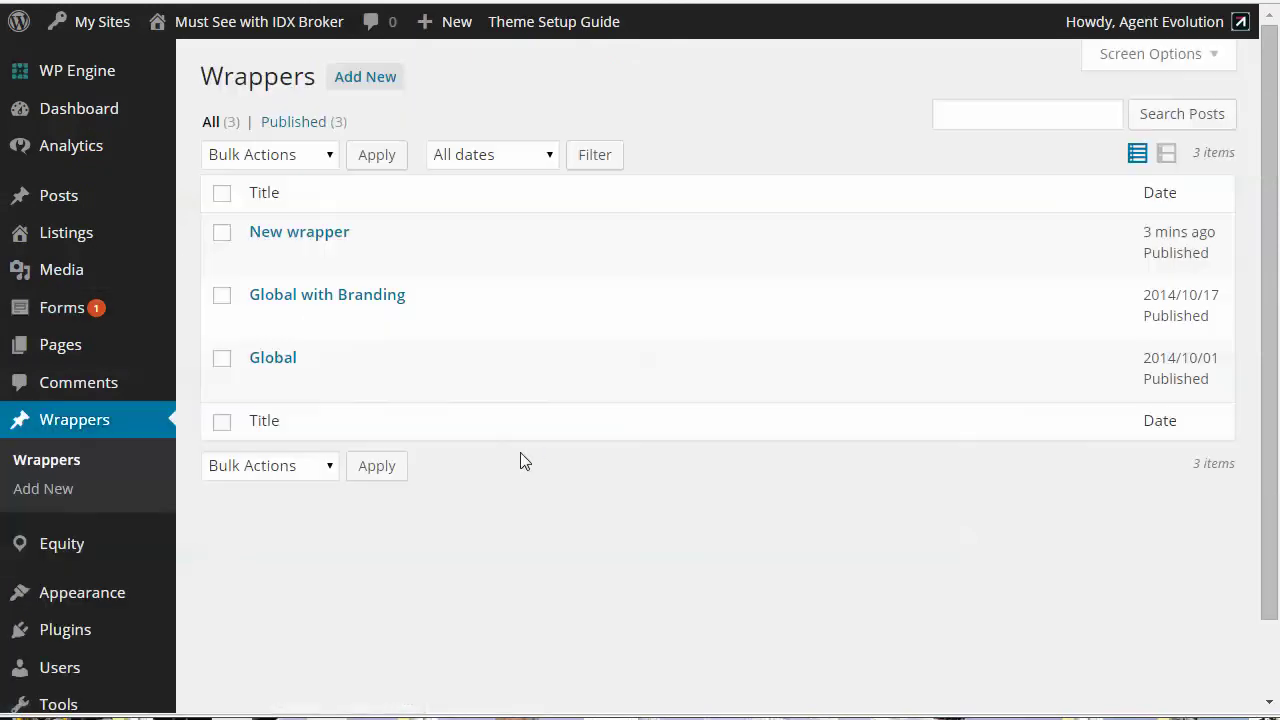
{"action": "left_click", "coordinate": [261, 321]}
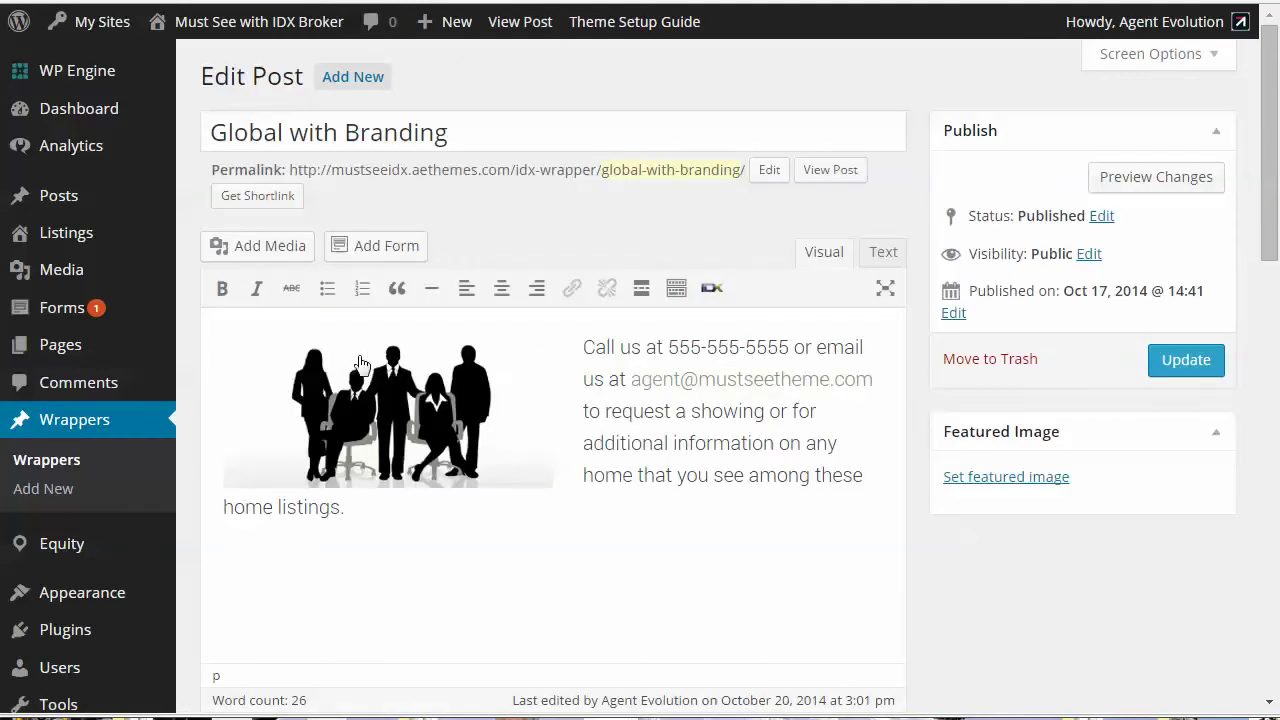
{"action": "left_click", "coordinate": [362, 364]}
{"action": "left_click", "coordinate": [755, 386]}
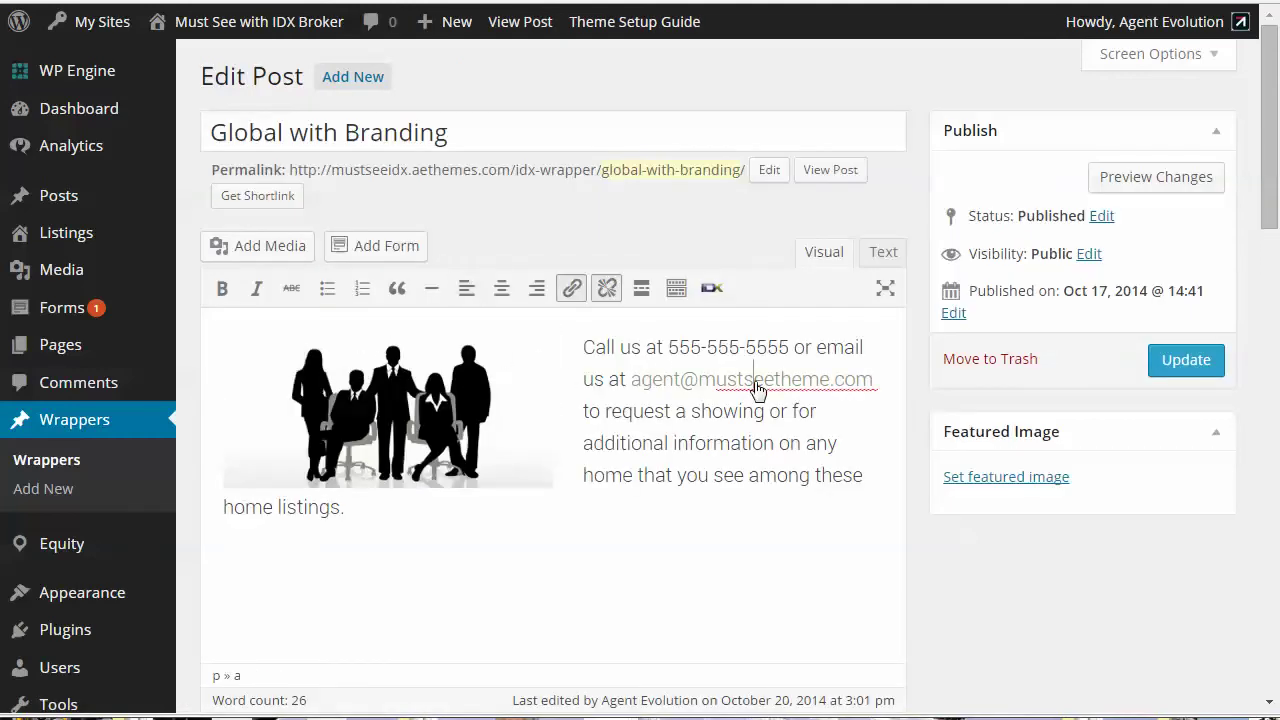
{"action": "left_click", "coordinate": [584, 350]}
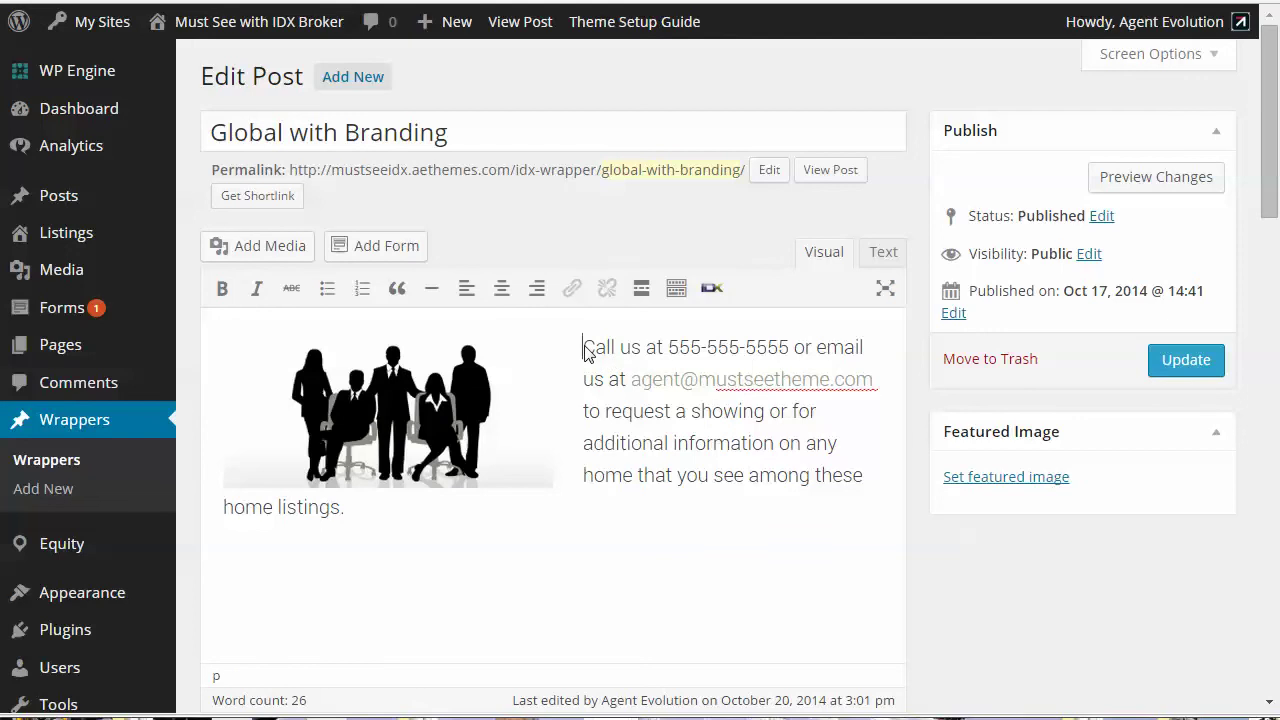
Select the full permalink of the Global with Branding wrapper and compare it with the Dynamic URL in the IDX Broker control panel
{"action": "left_click", "coordinate": [474, 132]}
{"action": "scroll", "coordinate": [795, 507], "scroll_direction": "down", "scroll_amount": 3}
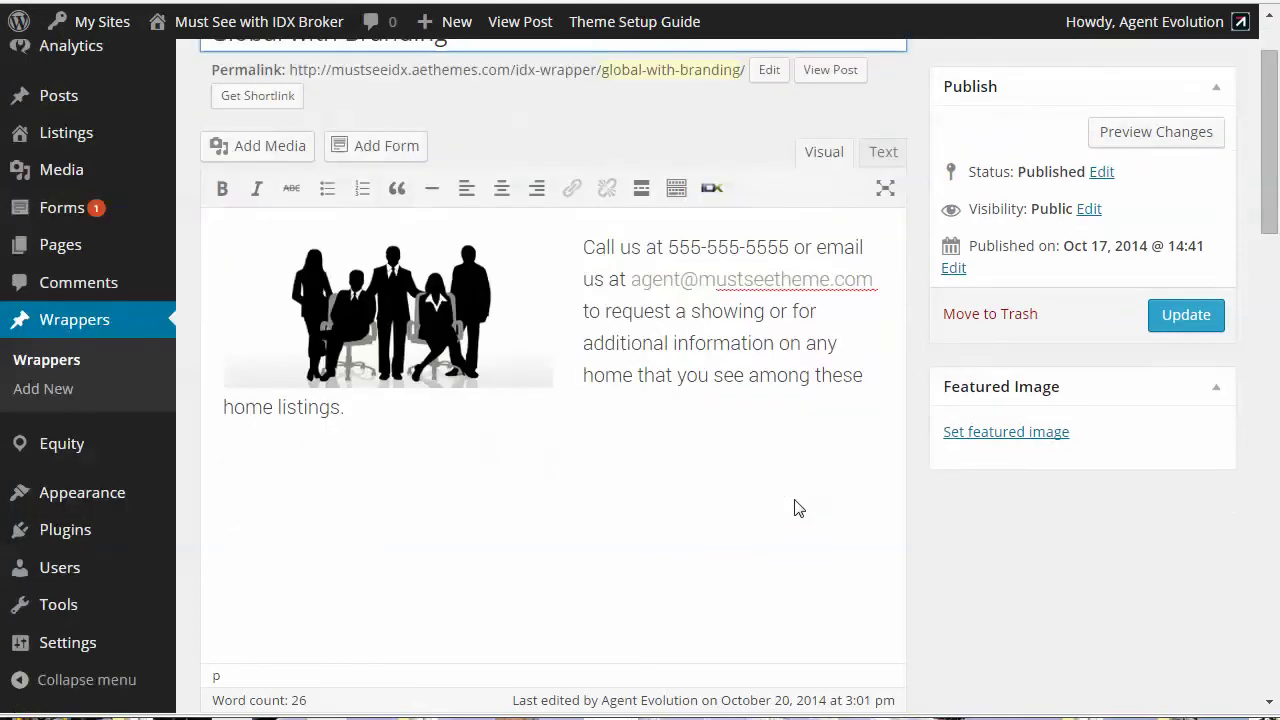
{"action": "scroll", "coordinate": [795, 507], "scroll_direction": "up", "scroll_amount": 3}
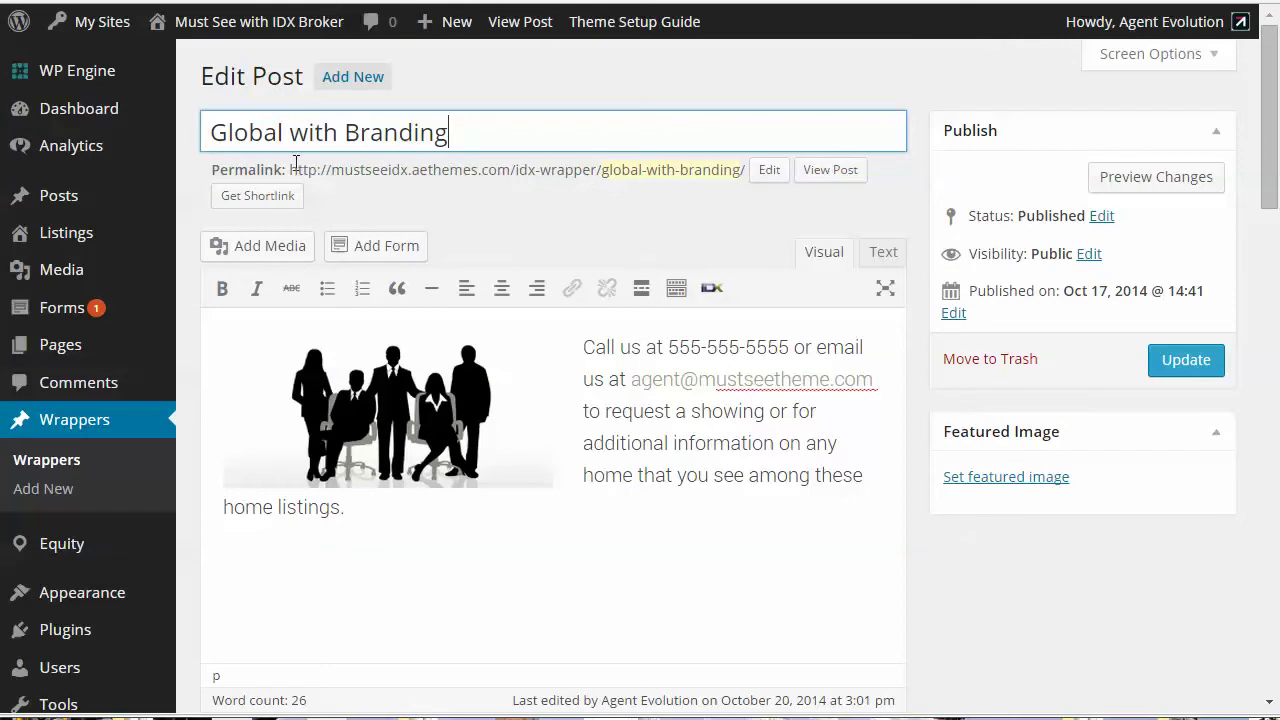
{"action": "left_click_drag", "start_coordinate": [289, 170], "coordinate": [757, 172]}
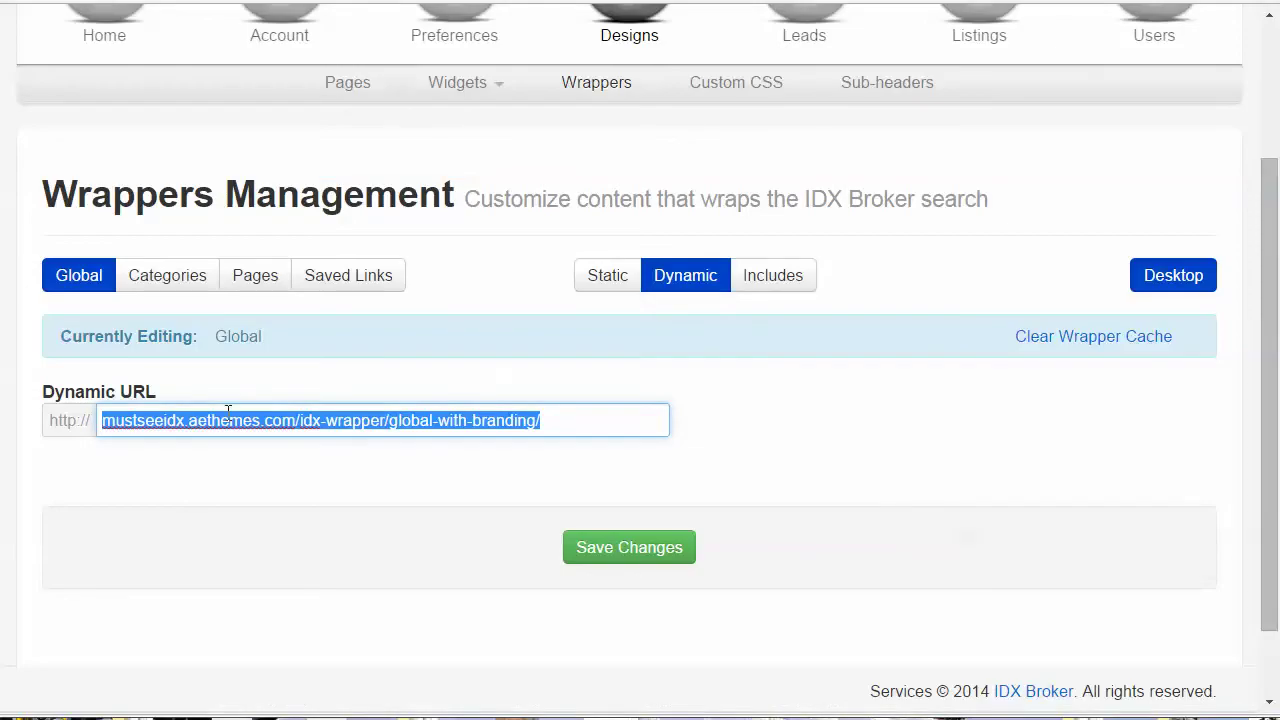
{"action": "left_click", "coordinate": [229, 418]}
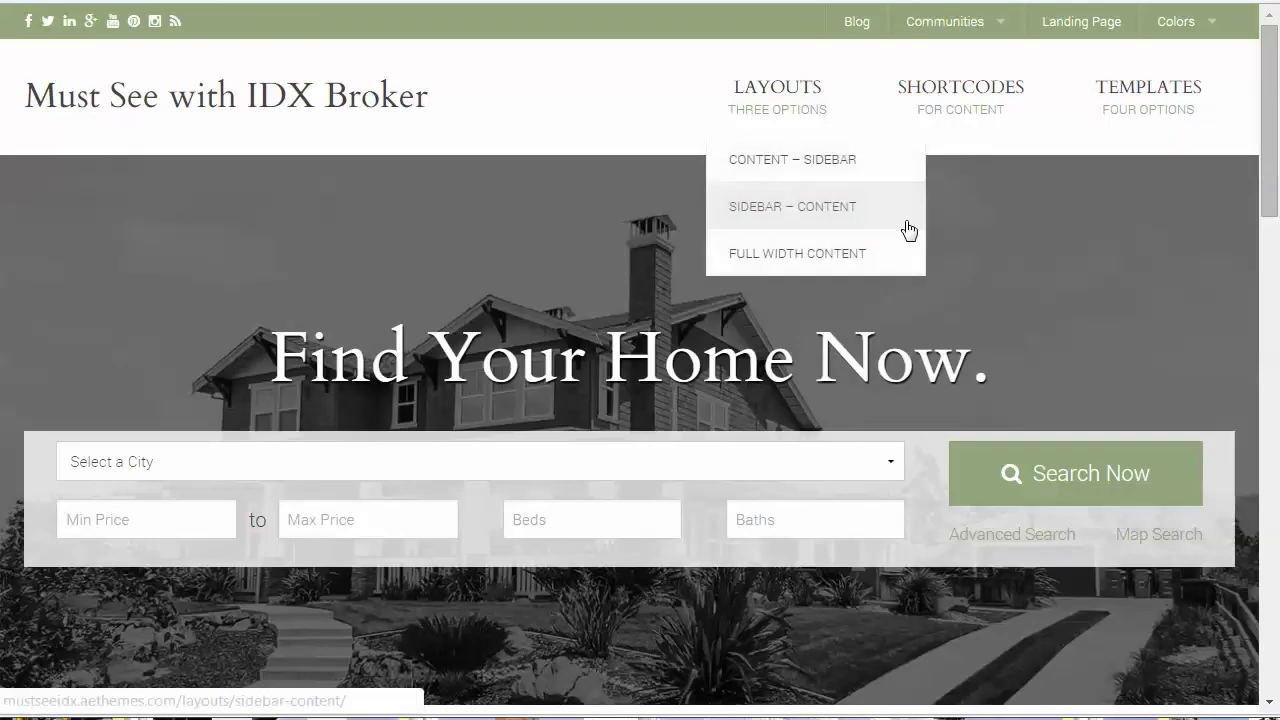
Open the first featured listing on the website's home page and examine the branding content above the listing details
{"action": "scroll", "coordinate": [1027, 271], "scroll_direction": "down", "scroll_amount": 5}
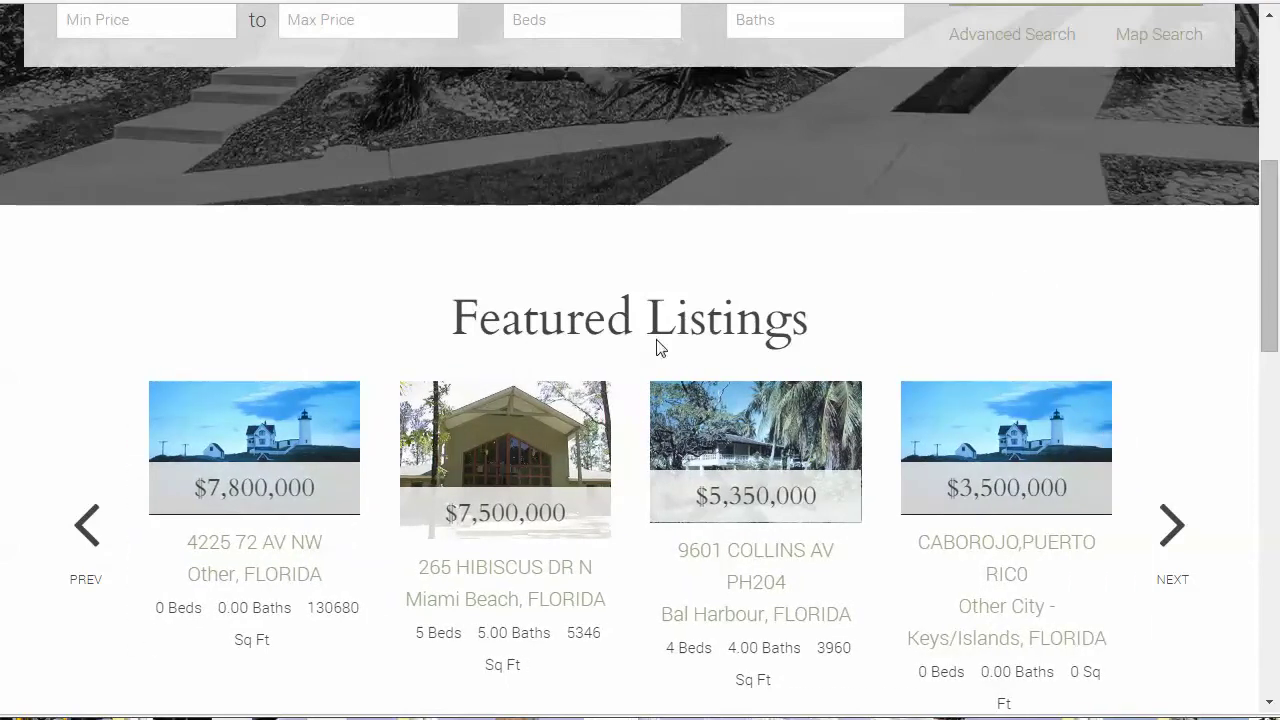
{"action": "left_click", "coordinate": [231, 453]}
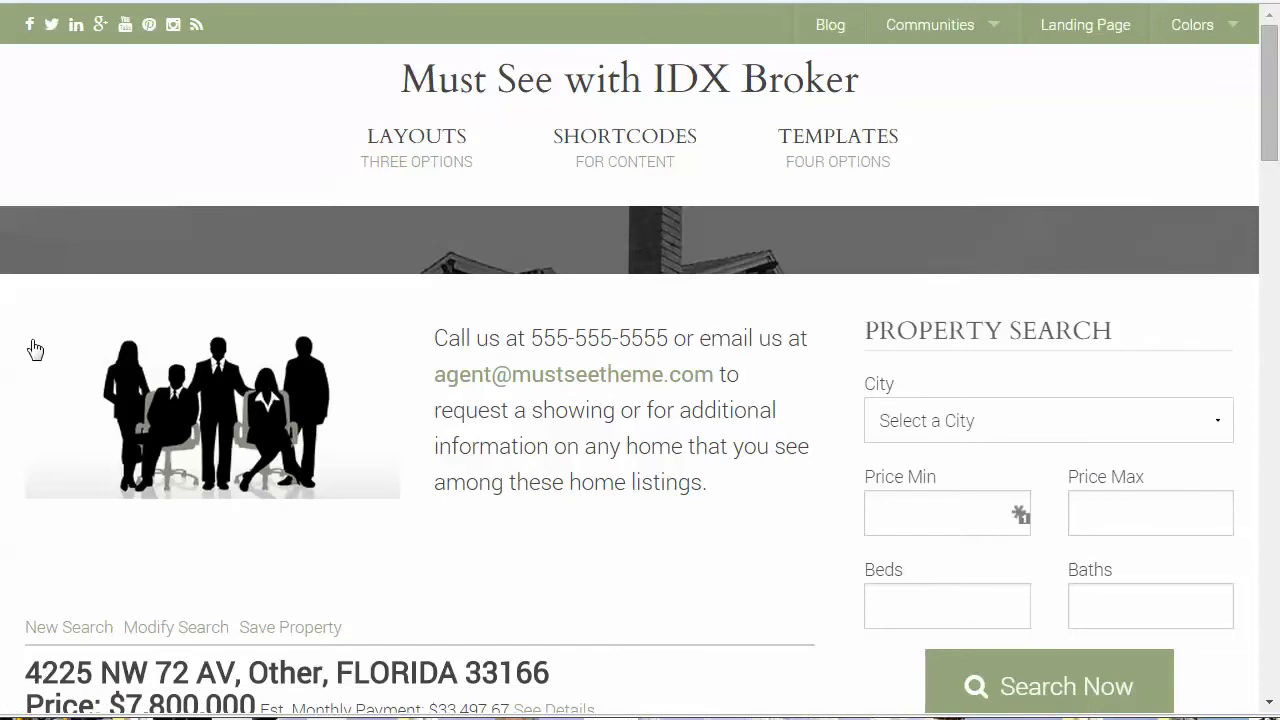
{"action": "left_click_drag", "start_coordinate": [434, 338], "coordinate": [780, 506]}
{"action": "scroll", "coordinate": [780, 523], "scroll_direction": "down", "scroll_amount": 2}
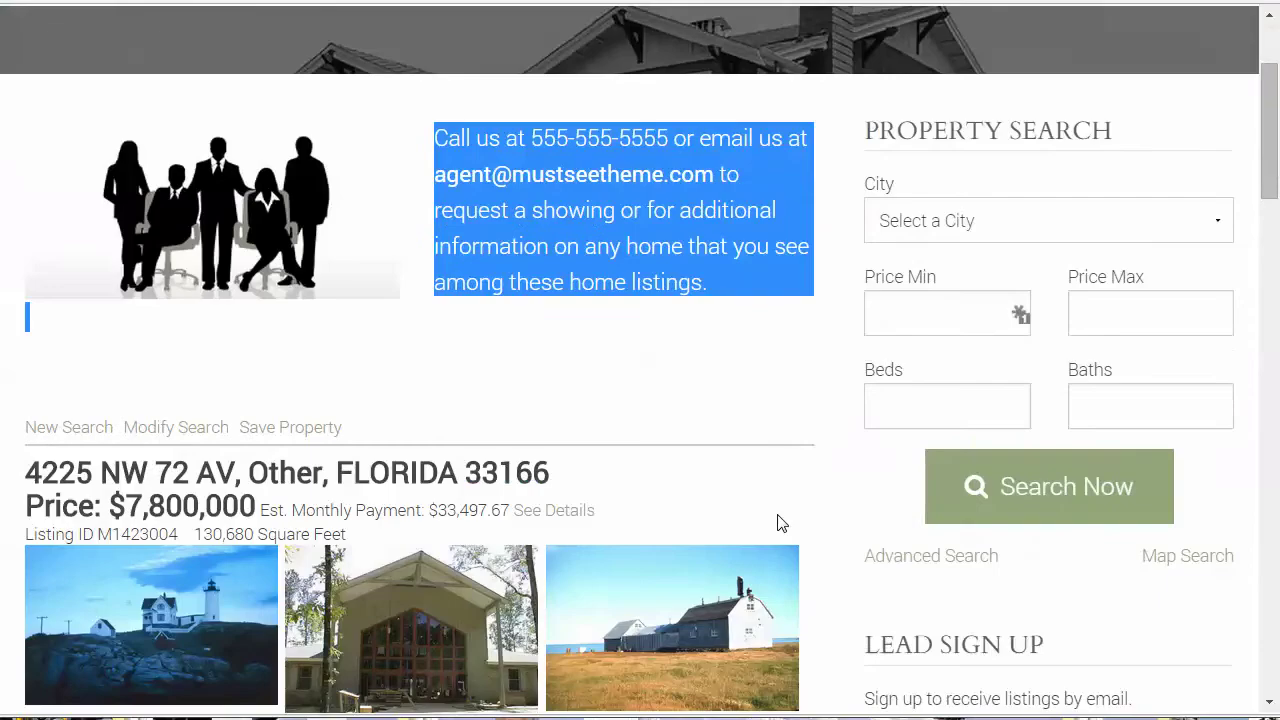
{"action": "scroll", "coordinate": [780, 523], "scroll_direction": "up", "scroll_amount": 1}
{"action": "scroll", "coordinate": [780, 523], "scroll_direction": "up", "scroll_amount": 1}
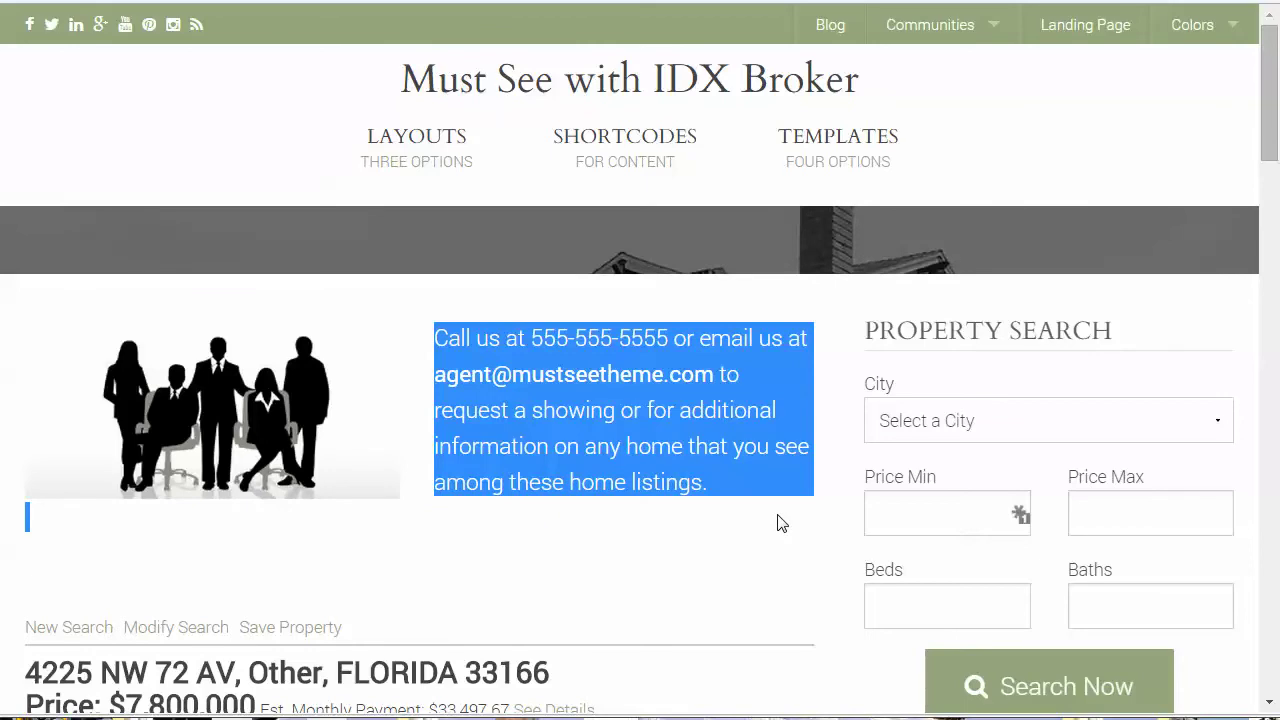
{"action": "left_click", "coordinate": [666, 588]}
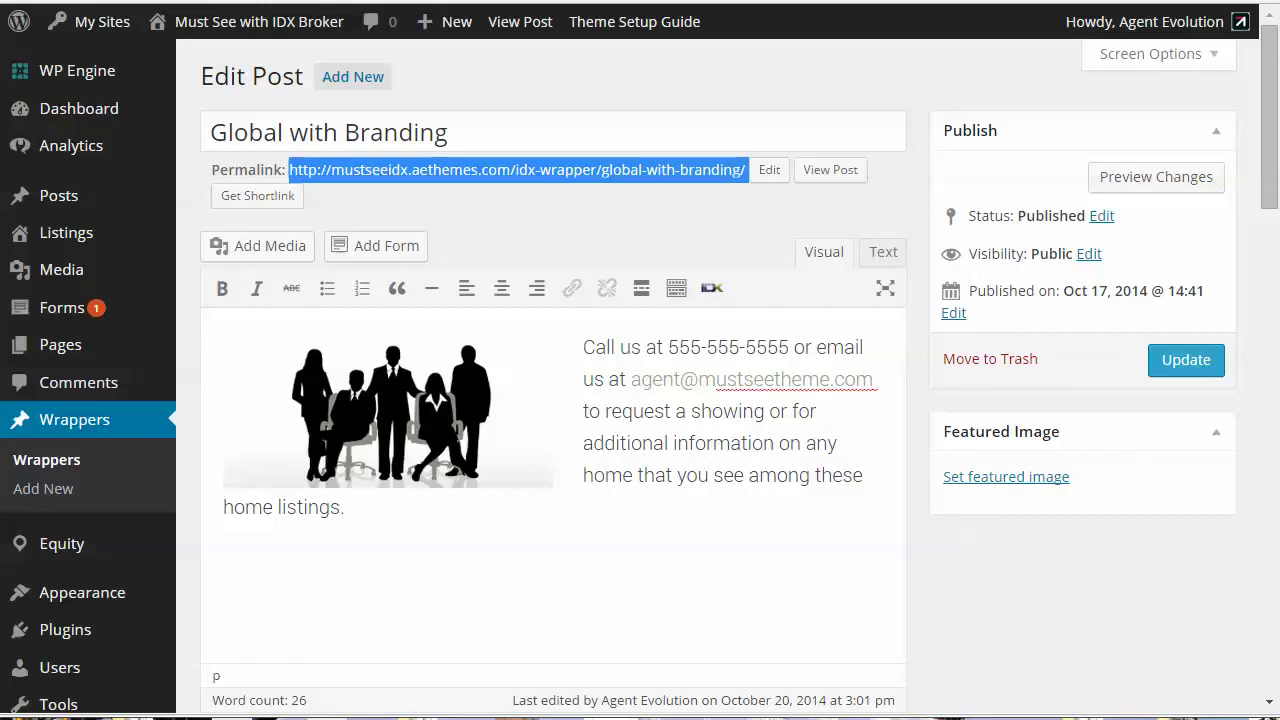
Start a new wrapper in WordPress and title it "Details Wrapper"
{"action": "left_click", "coordinate": [43, 488]}
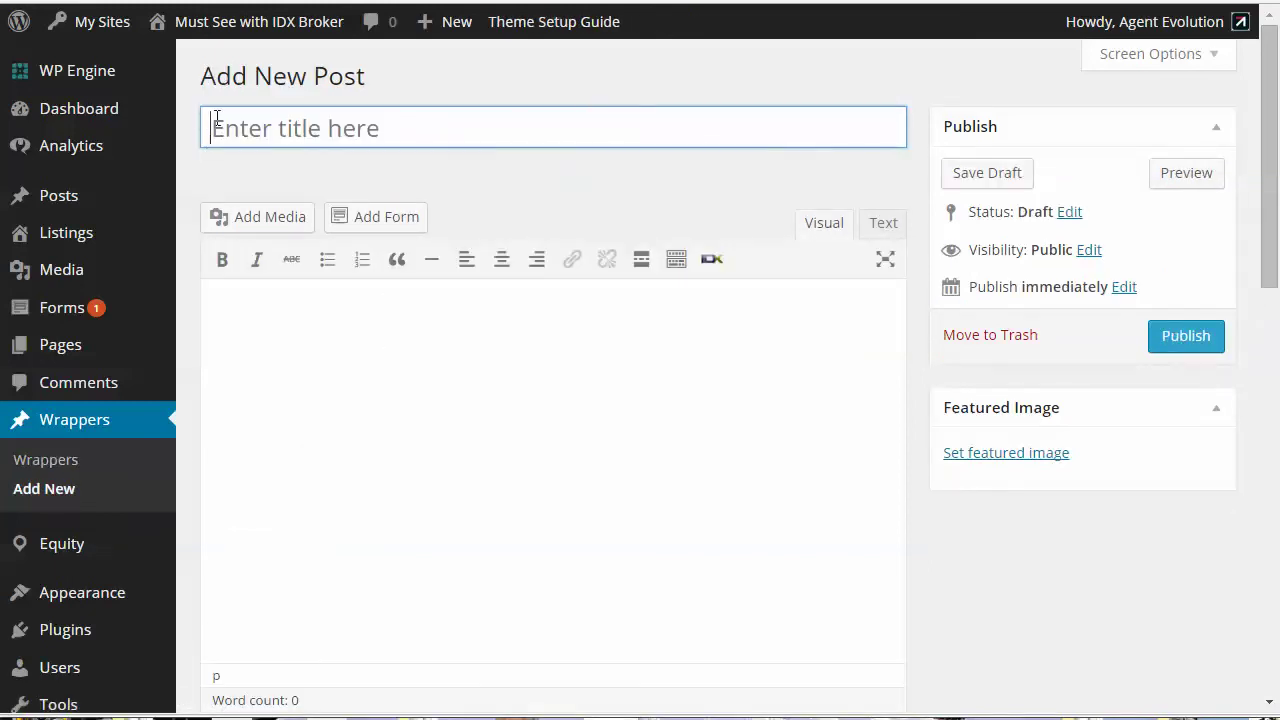
{"action": "left_click", "coordinate": [329, 124]}
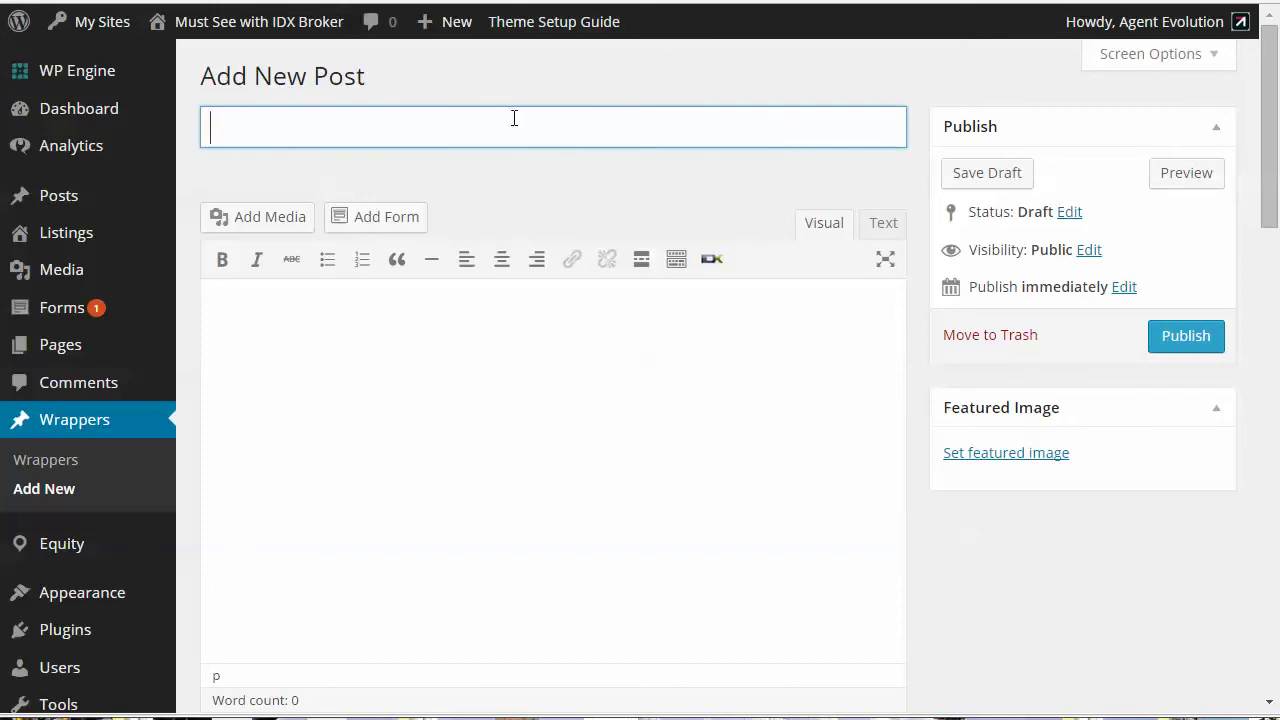
{"action": "type", "text": "Details "}
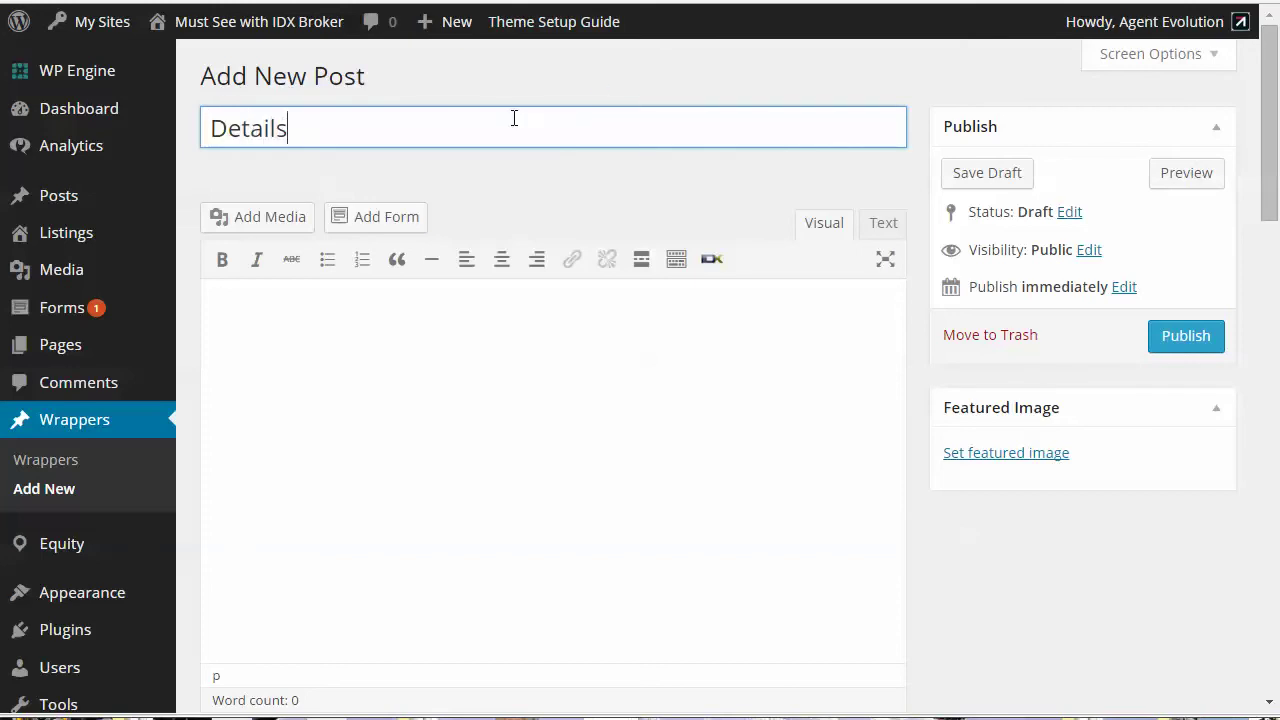
{"action": "type", "text": "Wrapper"}
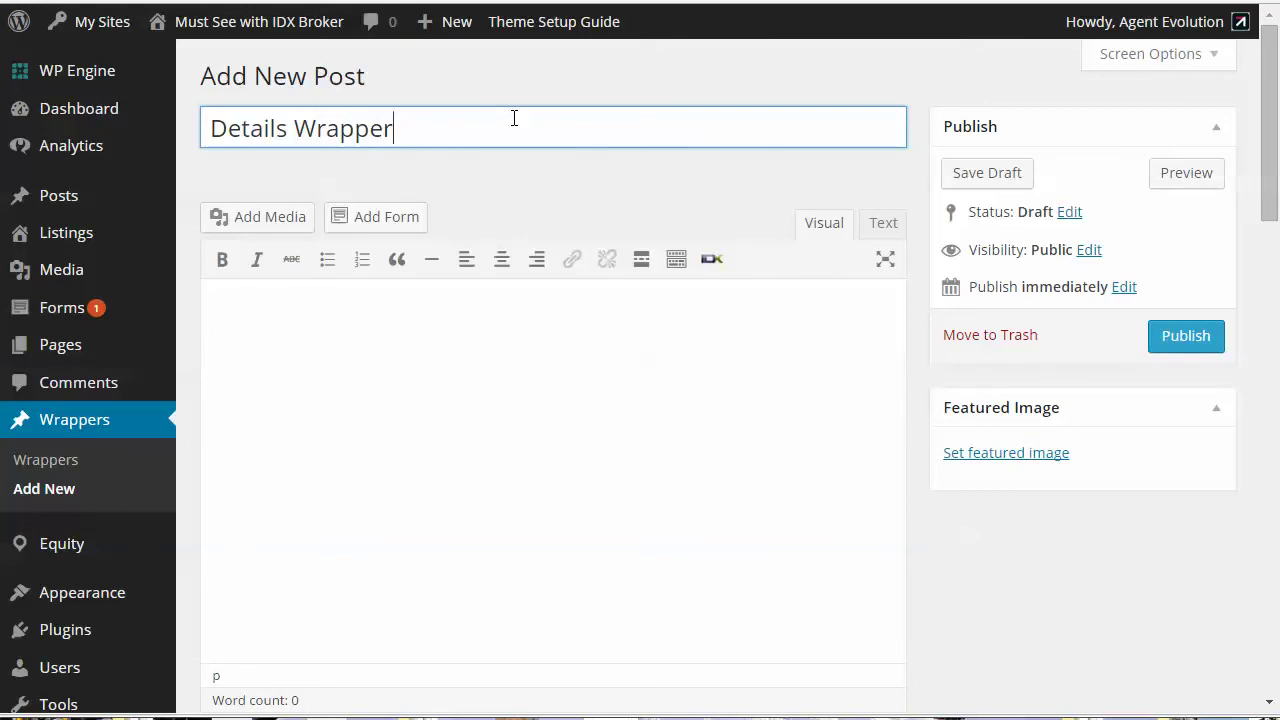
Enter "Contact us for a showing for this property." as the Details Wrapper's content and publish the wrapper
{"action": "left_click", "coordinate": [221, 314]}
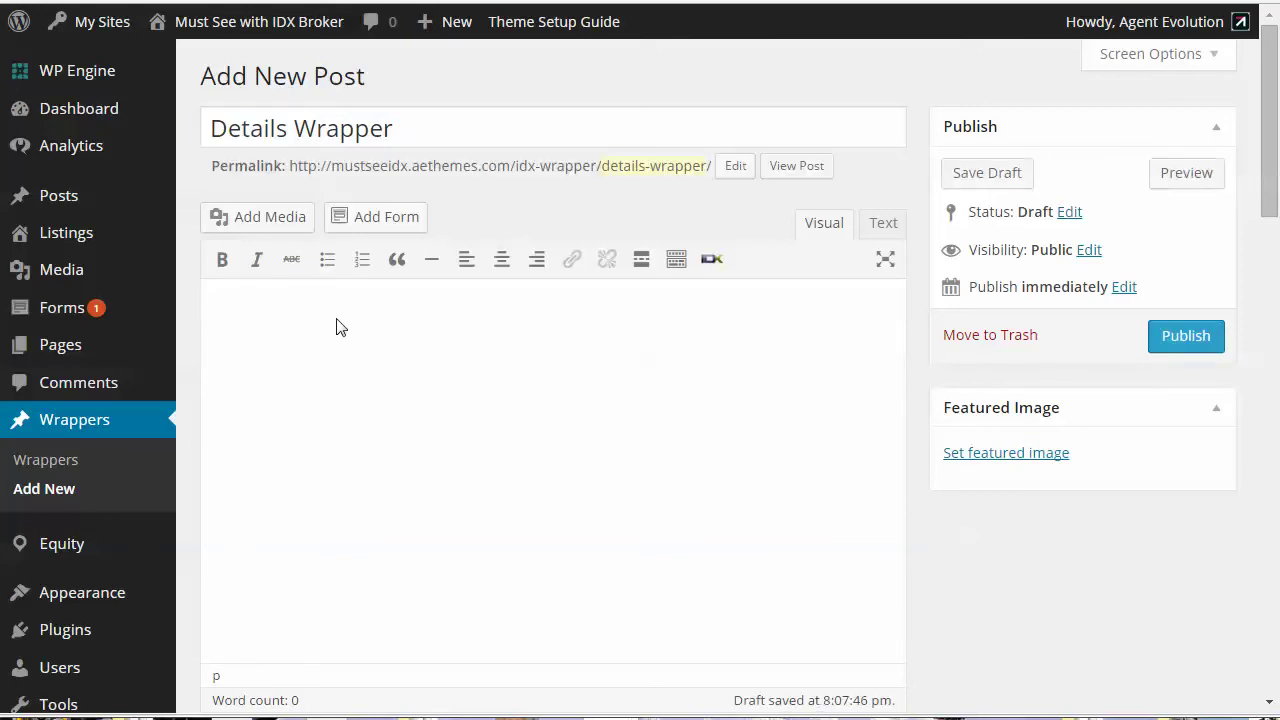
{"action": "type", "text": "Cotnac"}
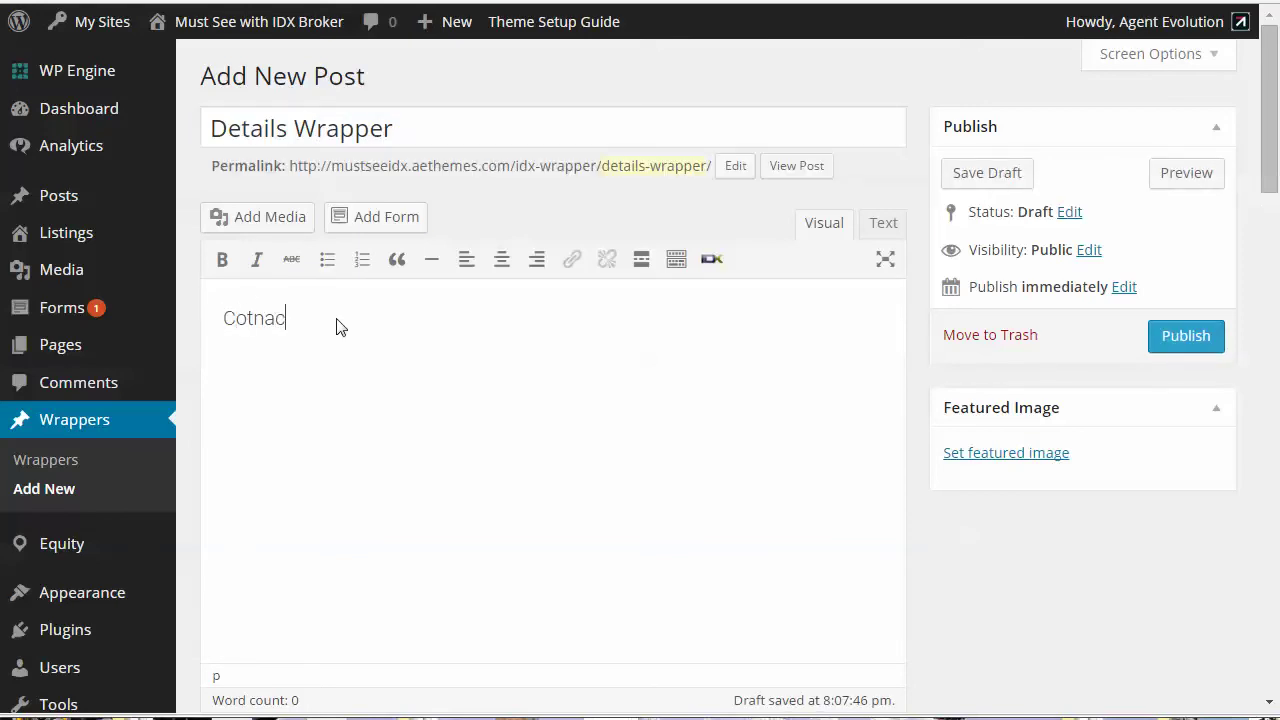
{"action": "key", "text": "BackSpace"}
{"action": "key", "text": "BackSpace"}
{"action": "key", "text": "BackSpace"}
{"action": "type", "text": "aco"}
{"action": "key", "text": "BackSpace"}
{"action": "key", "text": "BackSpace"}
{"action": "key", "text": "BackSpace"}
{"action": "key", "text": "BackSpace"}
{"action": "type", "text": "ntac"}
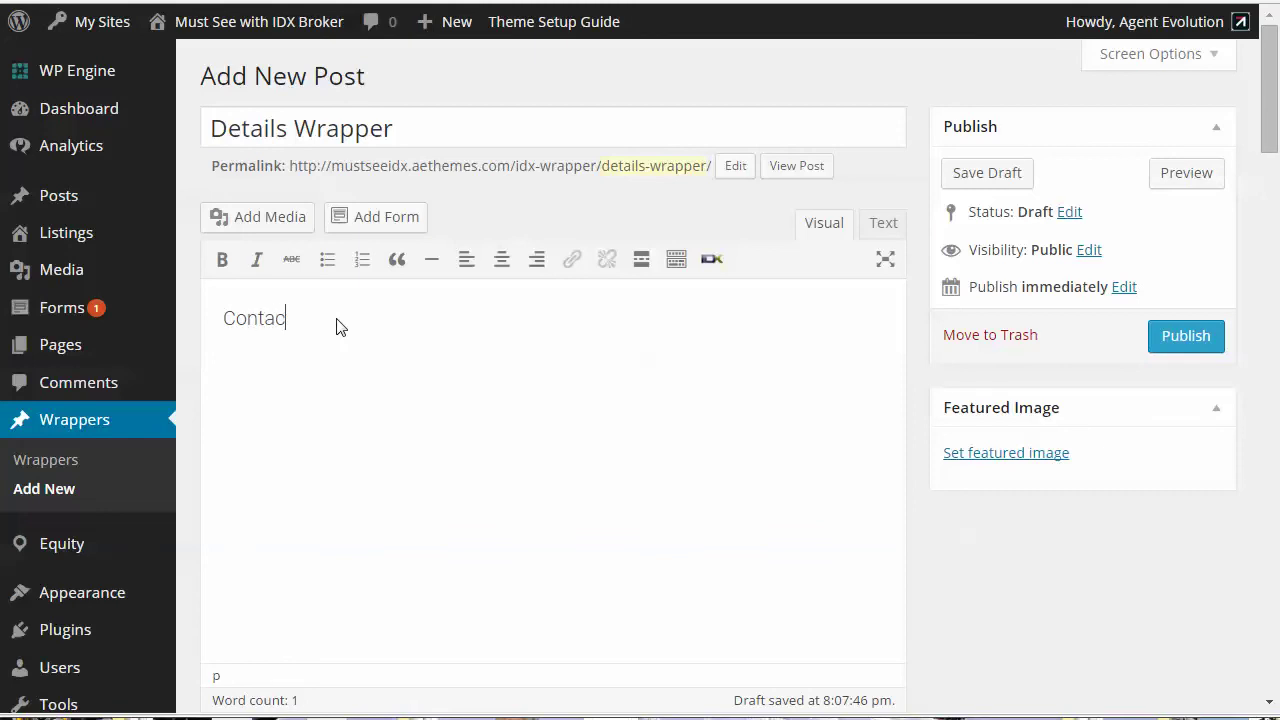
{"action": "type", "text": "t us for a "}
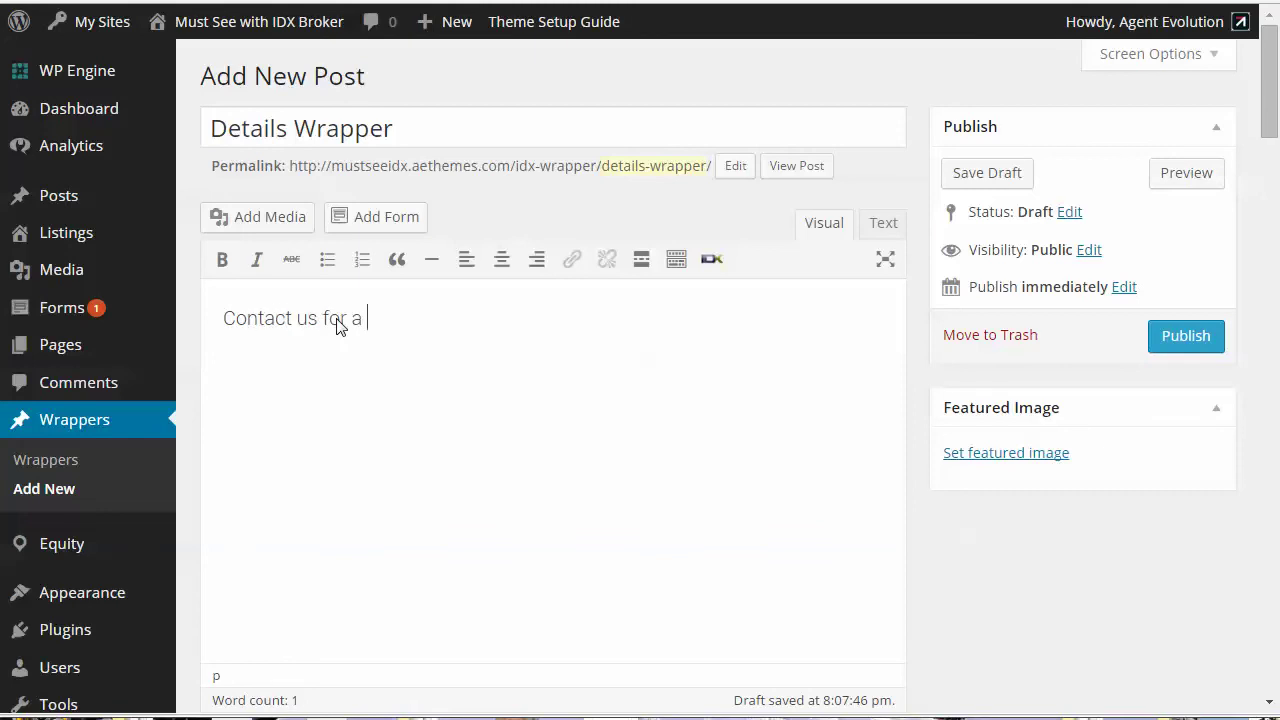
{"action": "type", "text": "showing for this "}
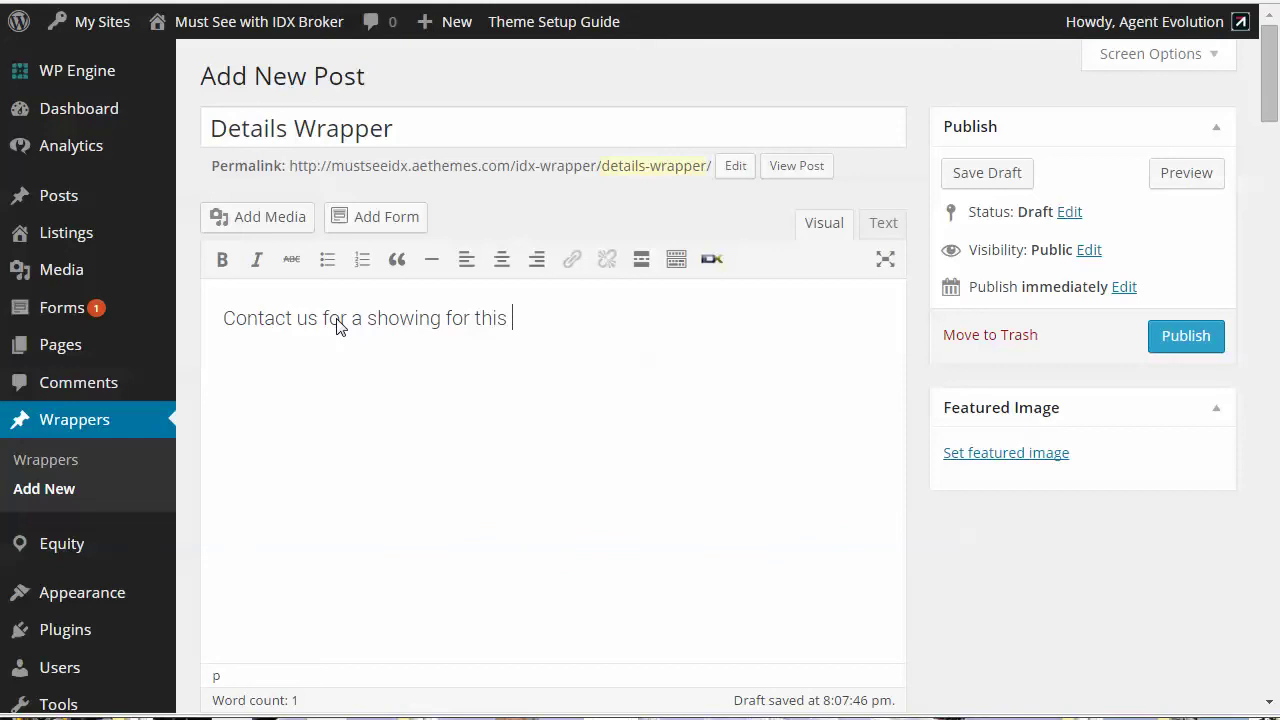
{"action": "type", "text": "property."}
{"action": "left_click", "coordinate": [1173, 343]}
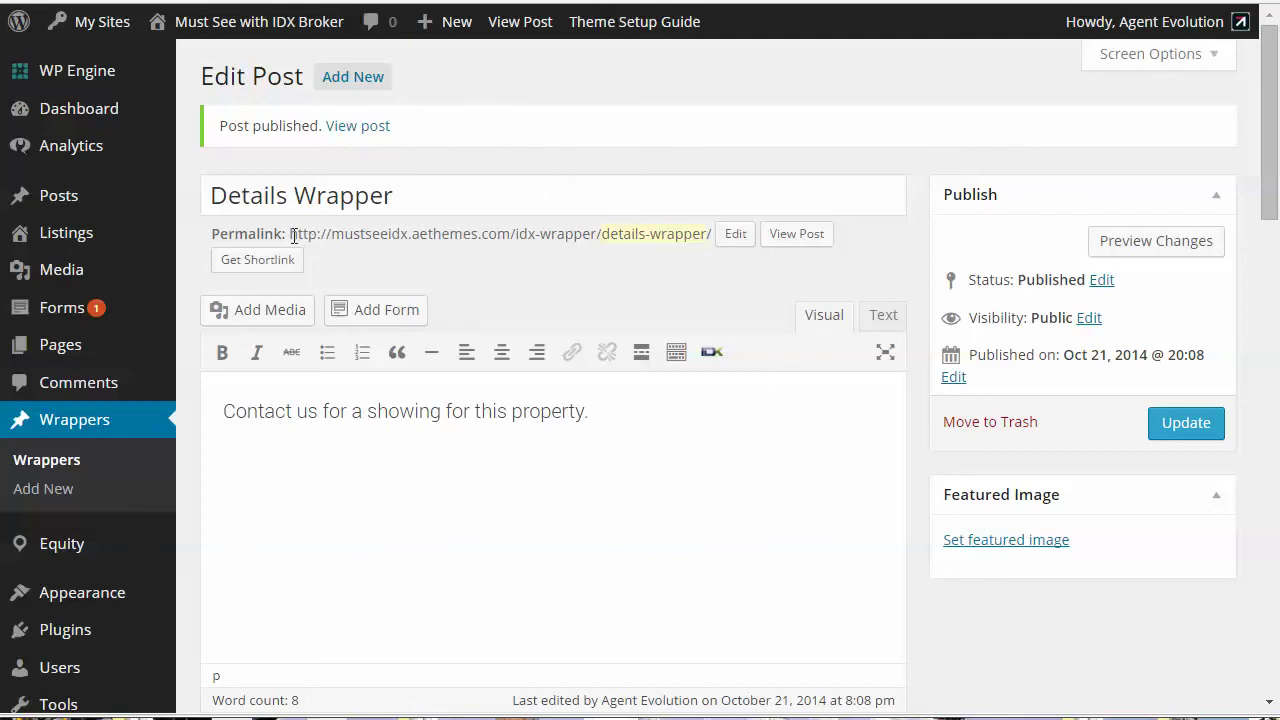
Copy the full permalink of the published Details Wrapper
{"action": "left_click_drag", "start_coordinate": [292, 236], "coordinate": [714, 222]}
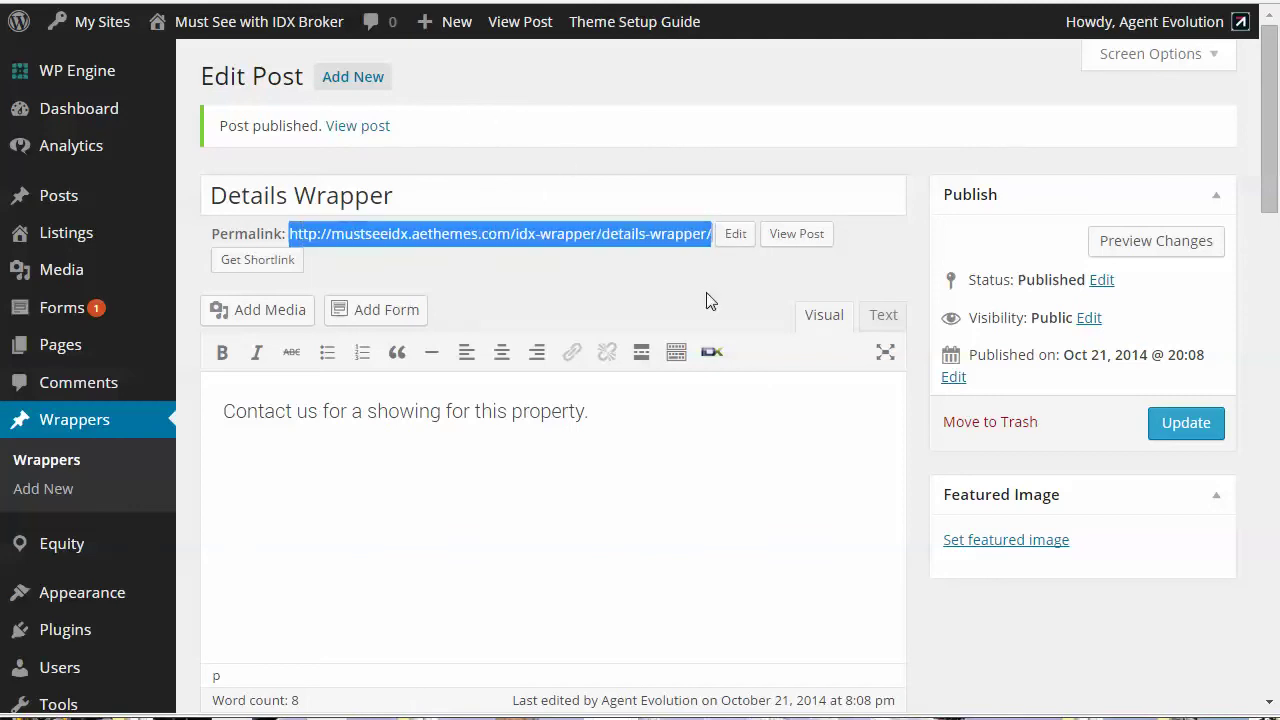
{"action": "right_click", "coordinate": [515, 232]}
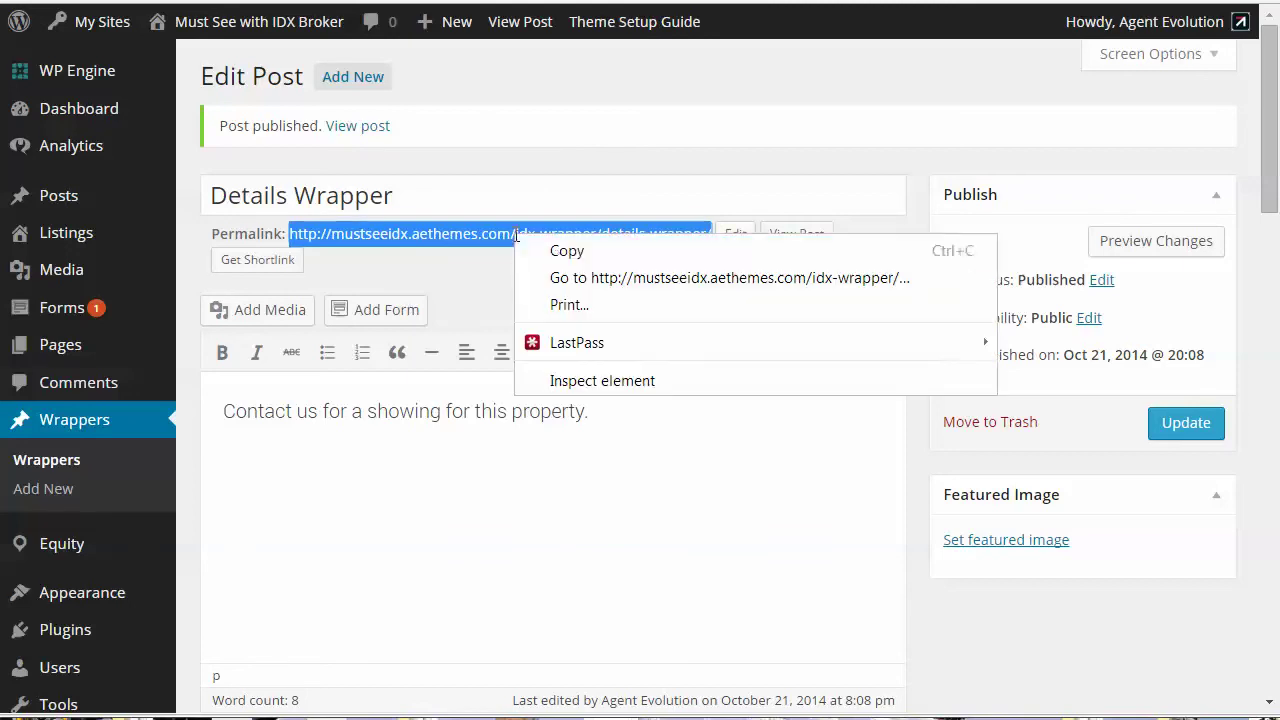
{"action": "left_click", "coordinate": [578, 251]}
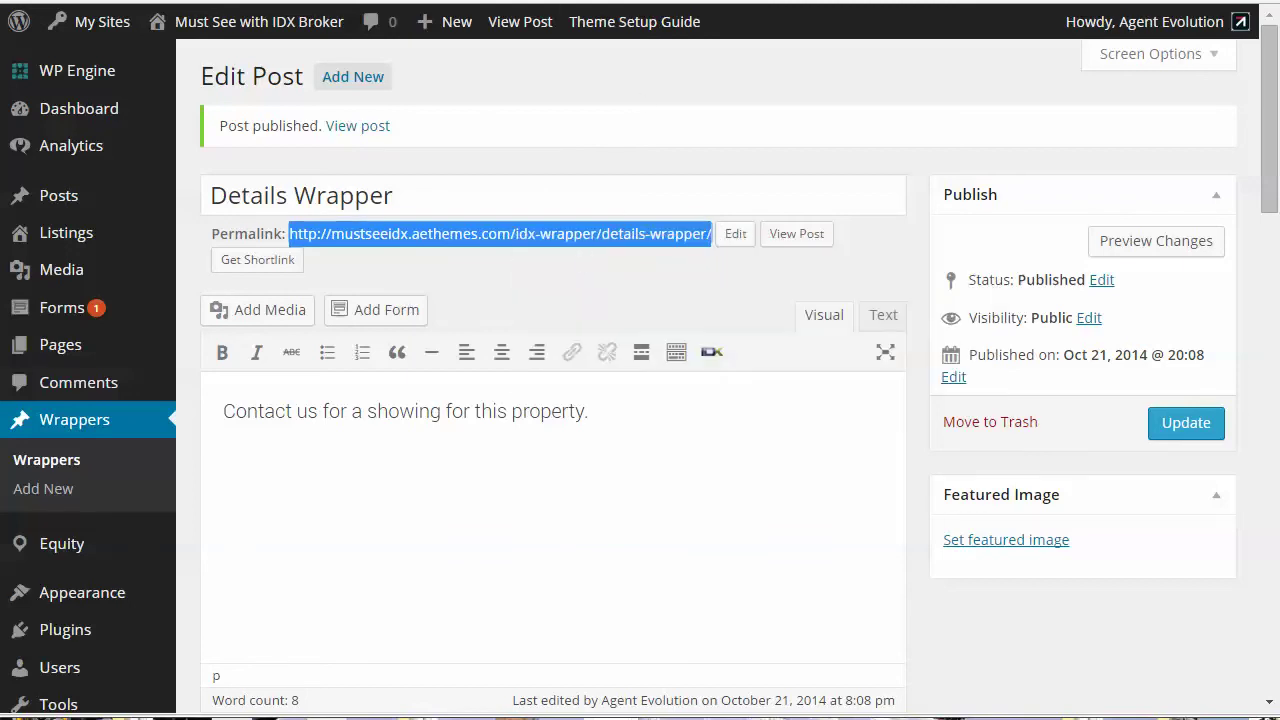
In the IDX Broker control panel, choose the Details page for page-level wrapper editing and set its wrapper type to Dynamic
{"action": "key", "text": "ctrl+Tab"}
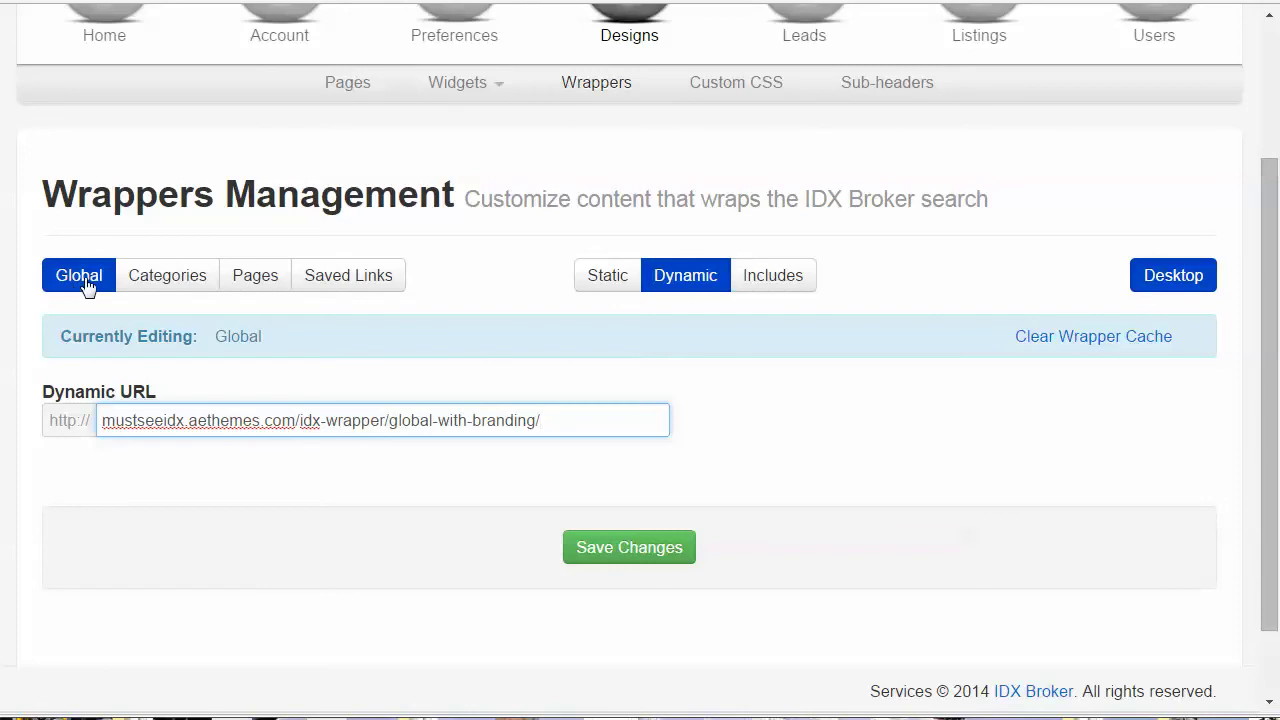
{"action": "left_click", "coordinate": [256, 277]}
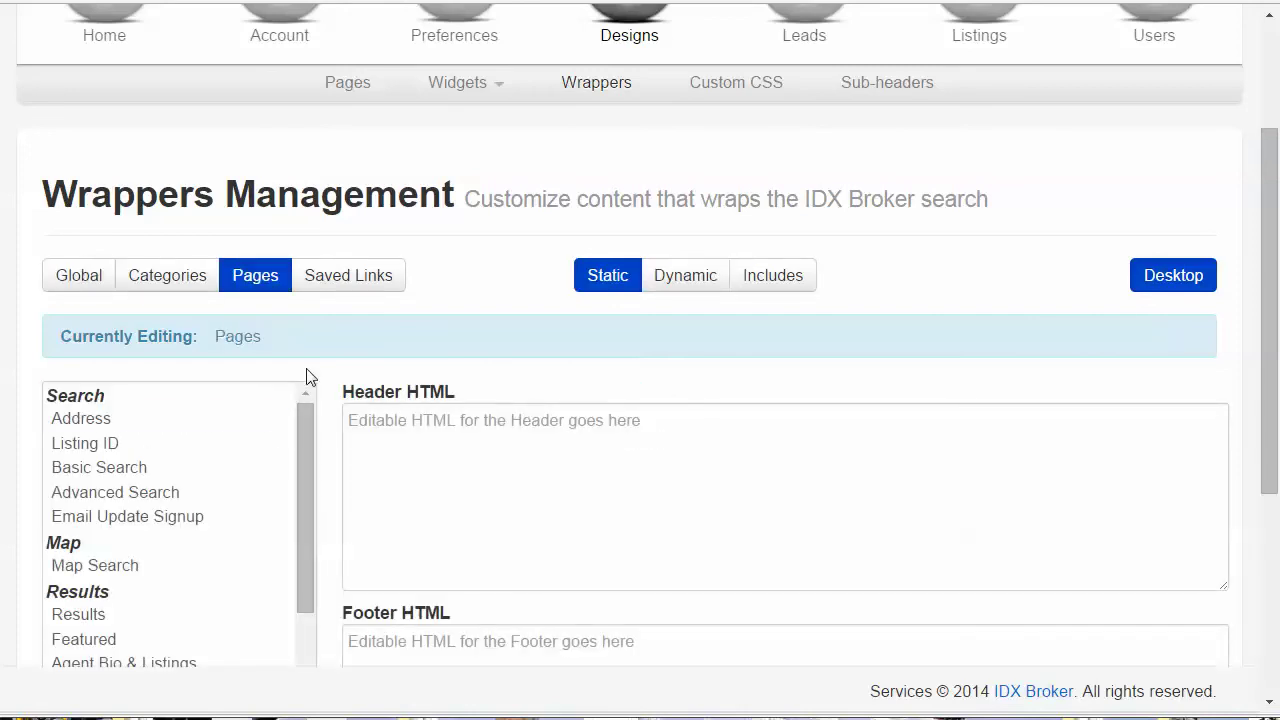
{"action": "scroll", "coordinate": [305, 448], "scroll_direction": "down", "scroll_amount": 3}
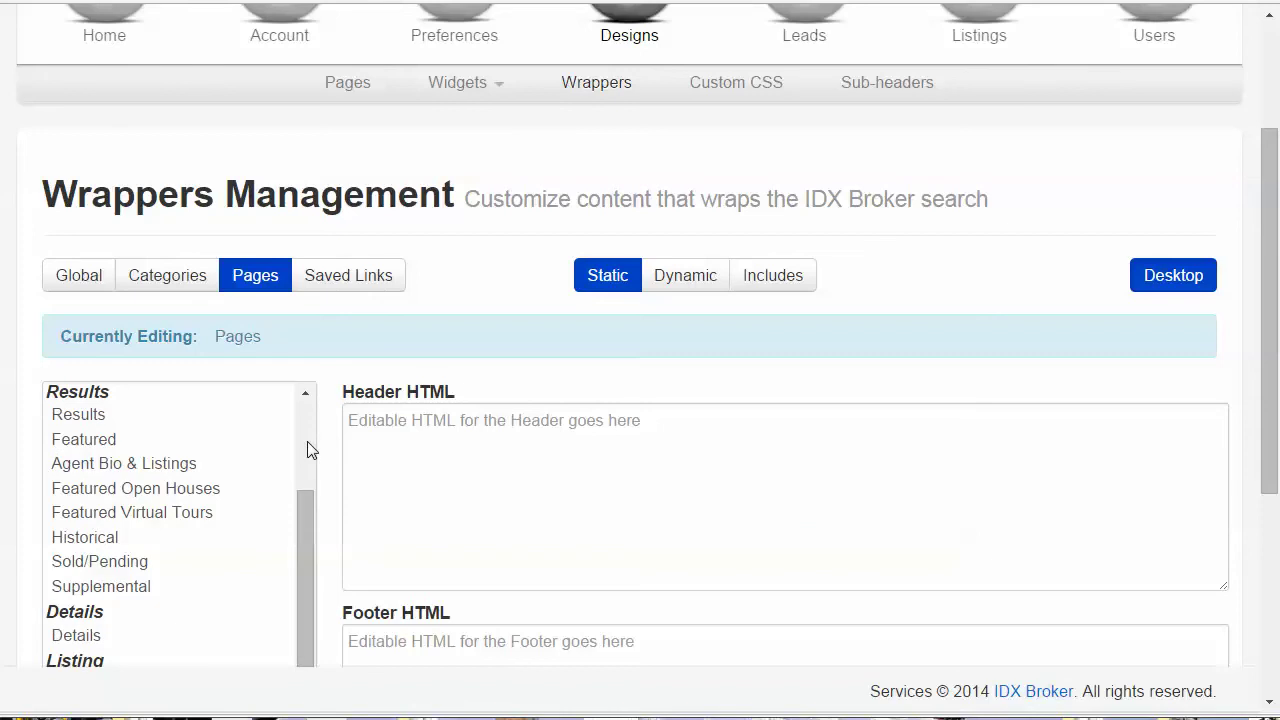
{"action": "scroll", "coordinate": [334, 437], "scroll_direction": "down", "scroll_amount": 1}
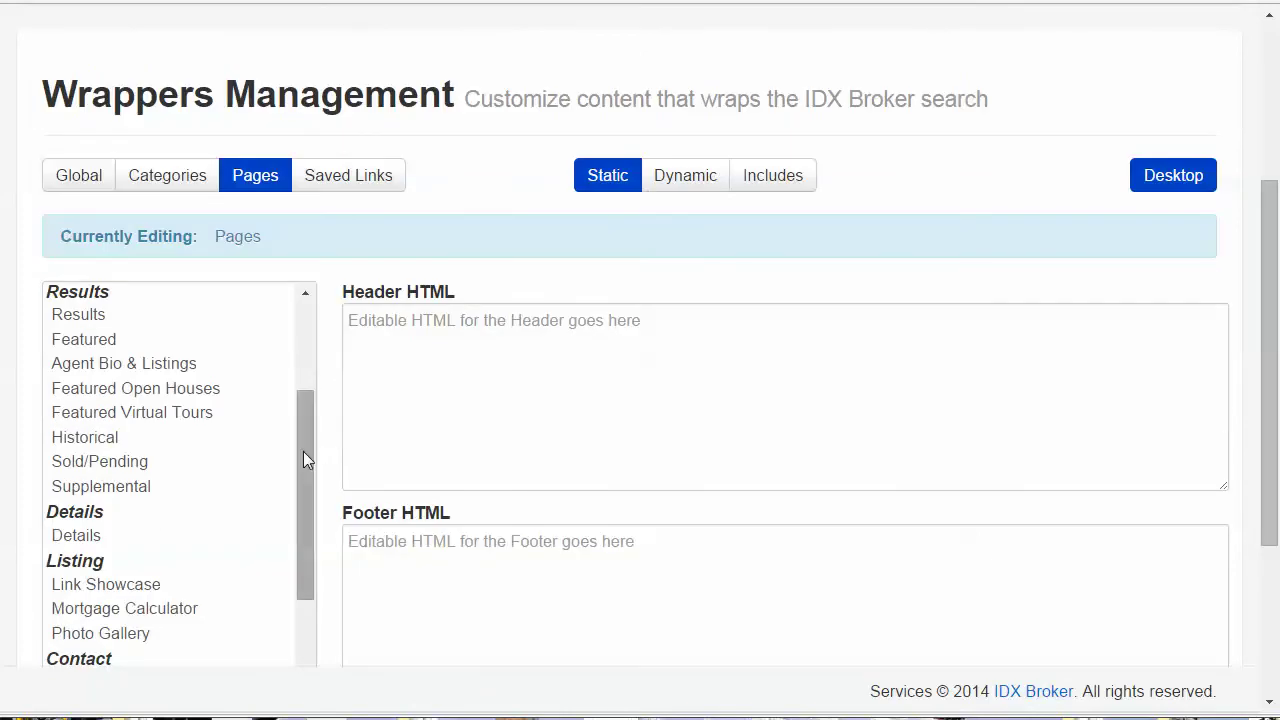
{"action": "mouse_move", "coordinate": [303, 451]}
{"action": "left_mouse_down"}
{"action": "mouse_move", "coordinate": [297, 588]}
{"action": "mouse_move", "coordinate": [311, 468]}
{"action": "left_mouse_up"}
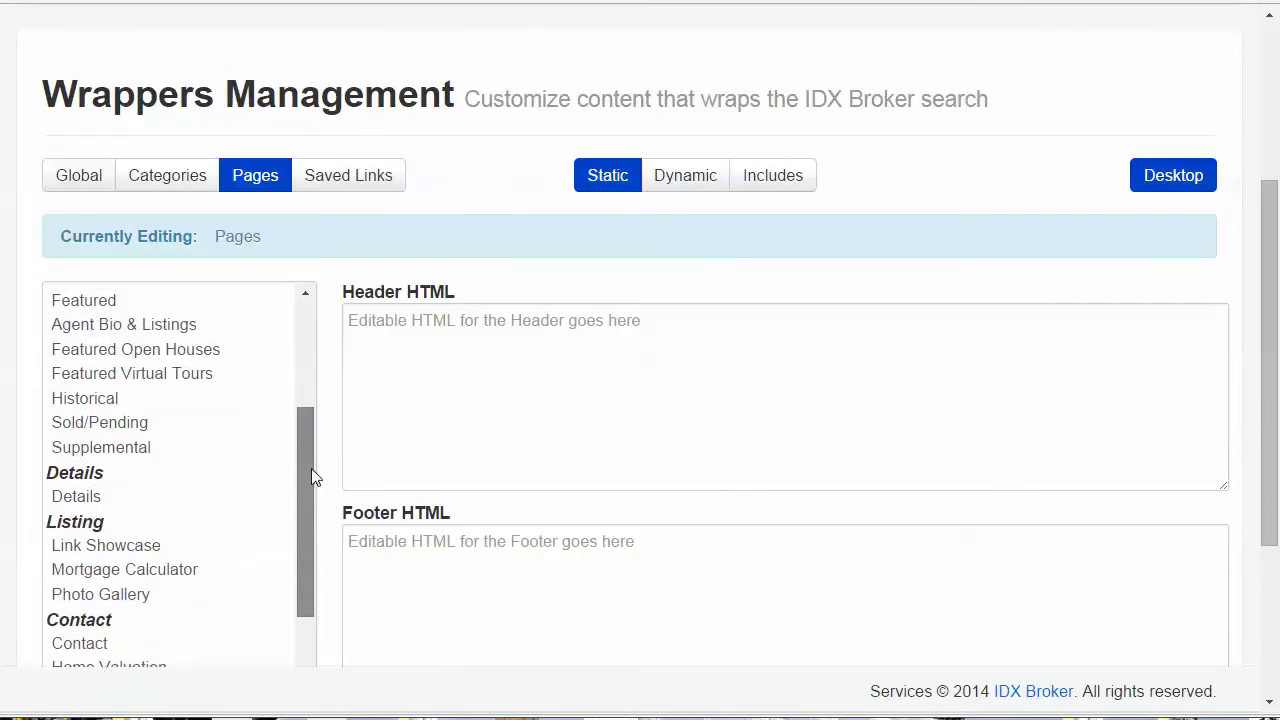
{"action": "left_click", "coordinate": [82, 497]}
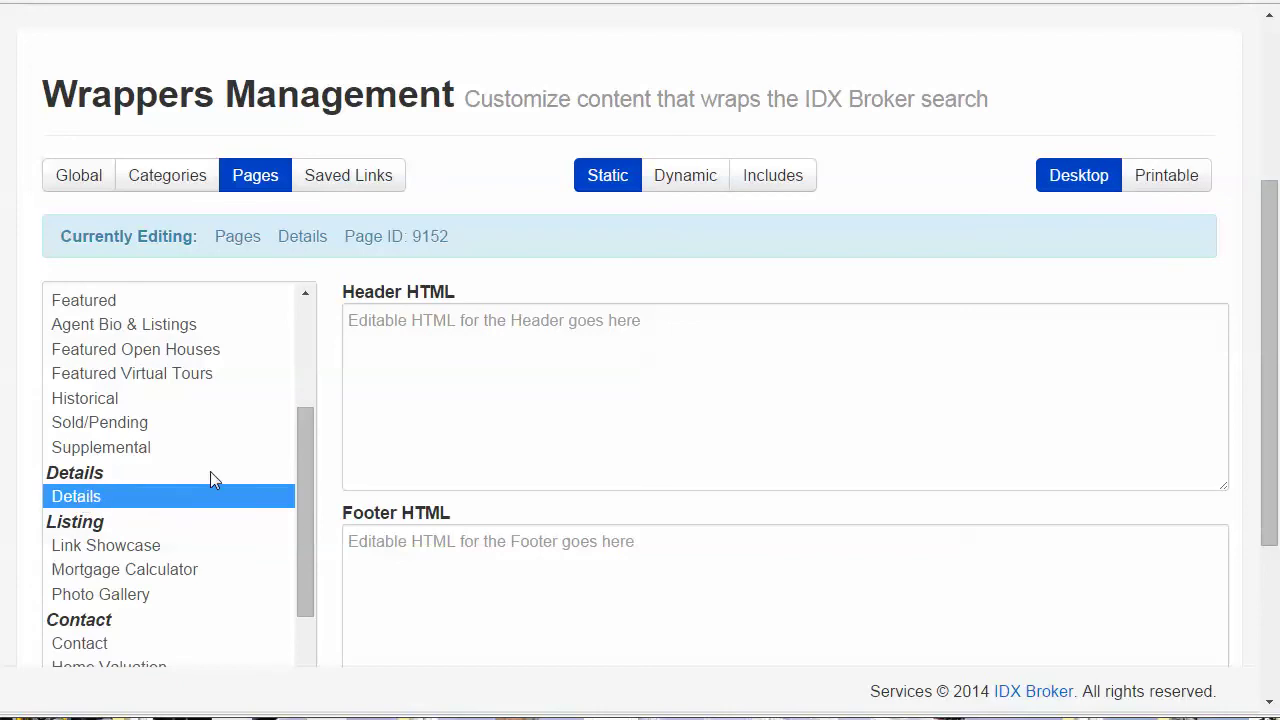
{"action": "left_click", "coordinate": [688, 179]}
Set the Details page's Dynamic URL to mustseeidx.aethemes.com/idx-wrapper/details-wrapper/, save the changes and clear the wrapper cache
{"action": "left_click", "coordinate": [424, 321]}
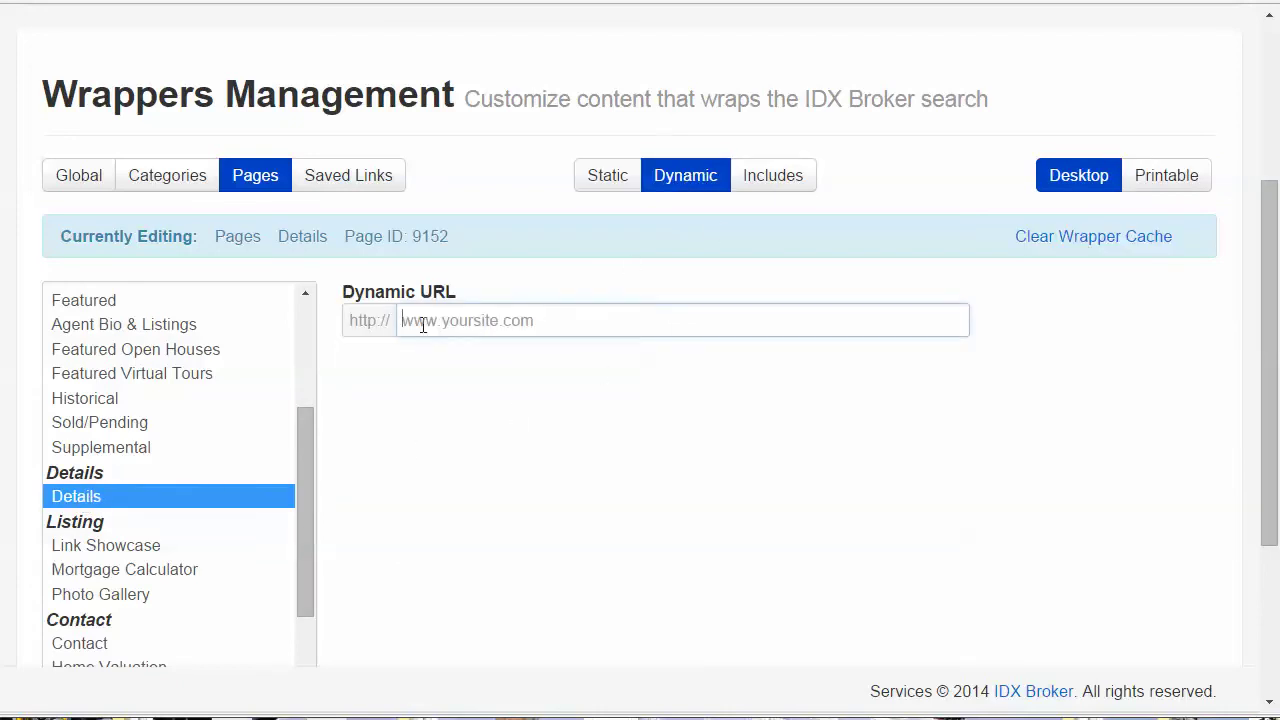
{"action": "key", "text": "ctrl+v"}
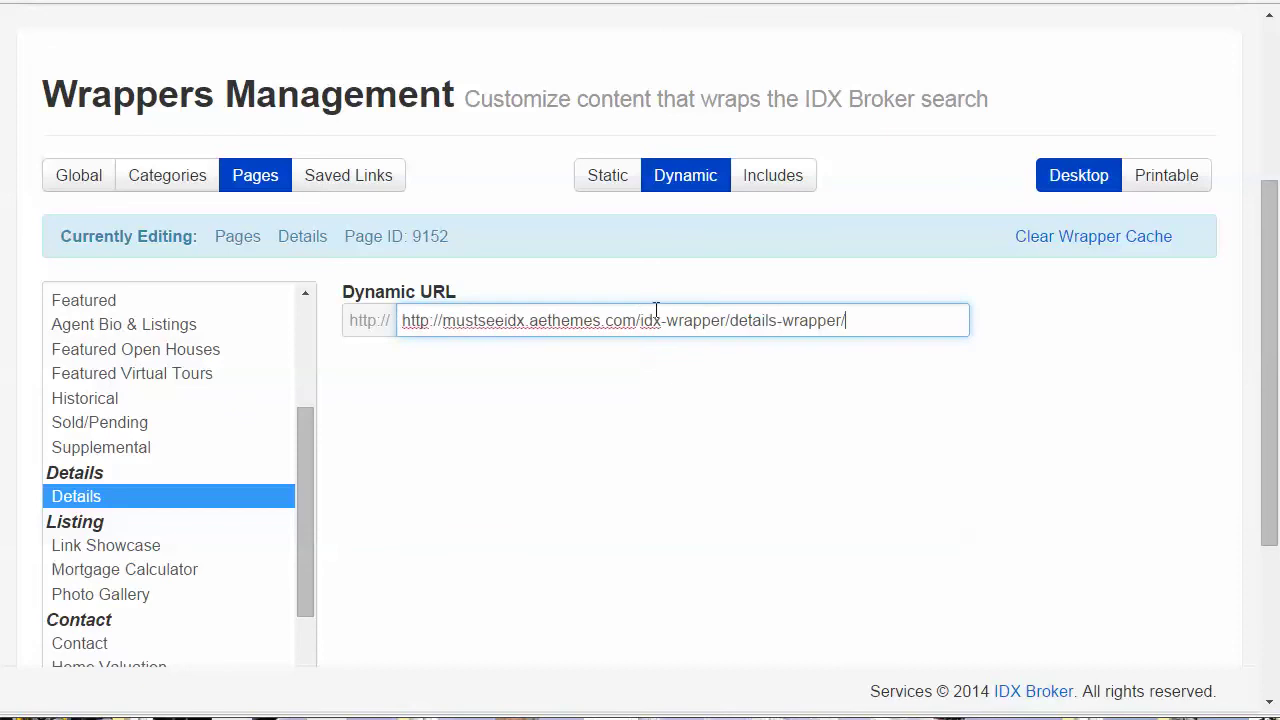
{"action": "left_click_drag", "start_coordinate": [443, 321], "coordinate": [375, 321]}
{"action": "key", "text": "BackSpace"}
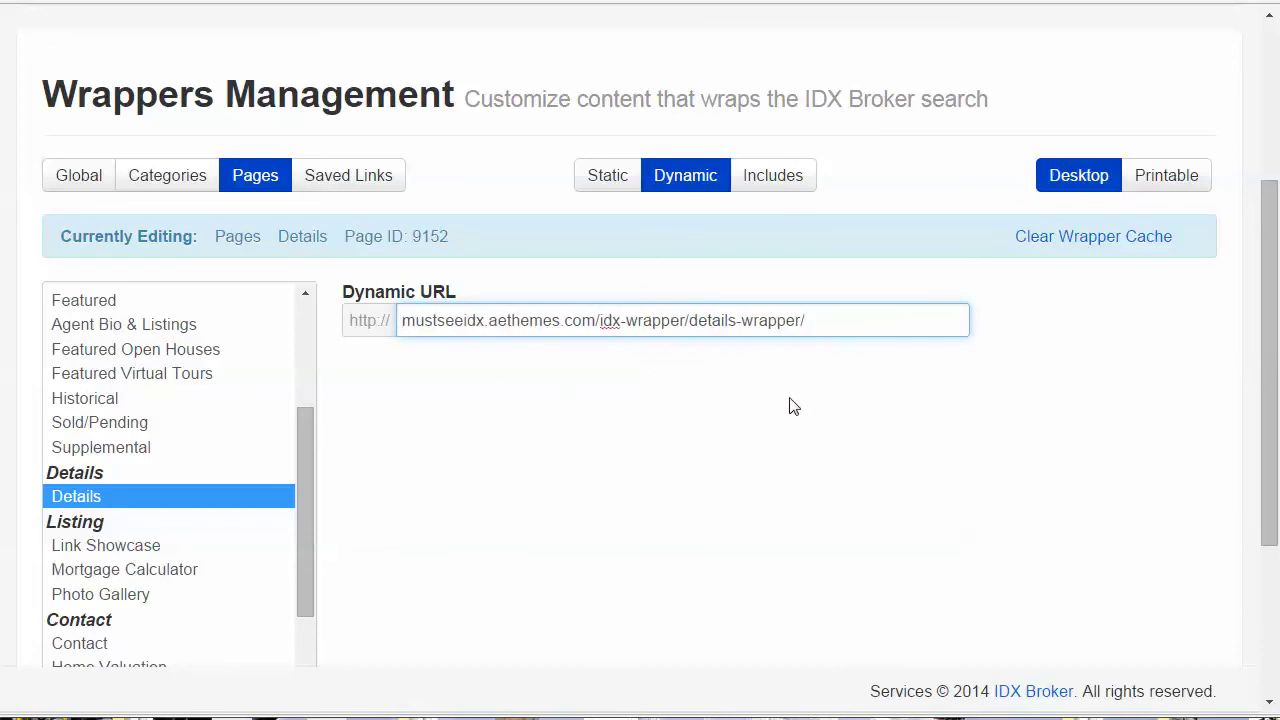
{"action": "scroll", "coordinate": [1098, 425], "scroll_direction": "down", "scroll_amount": 3}
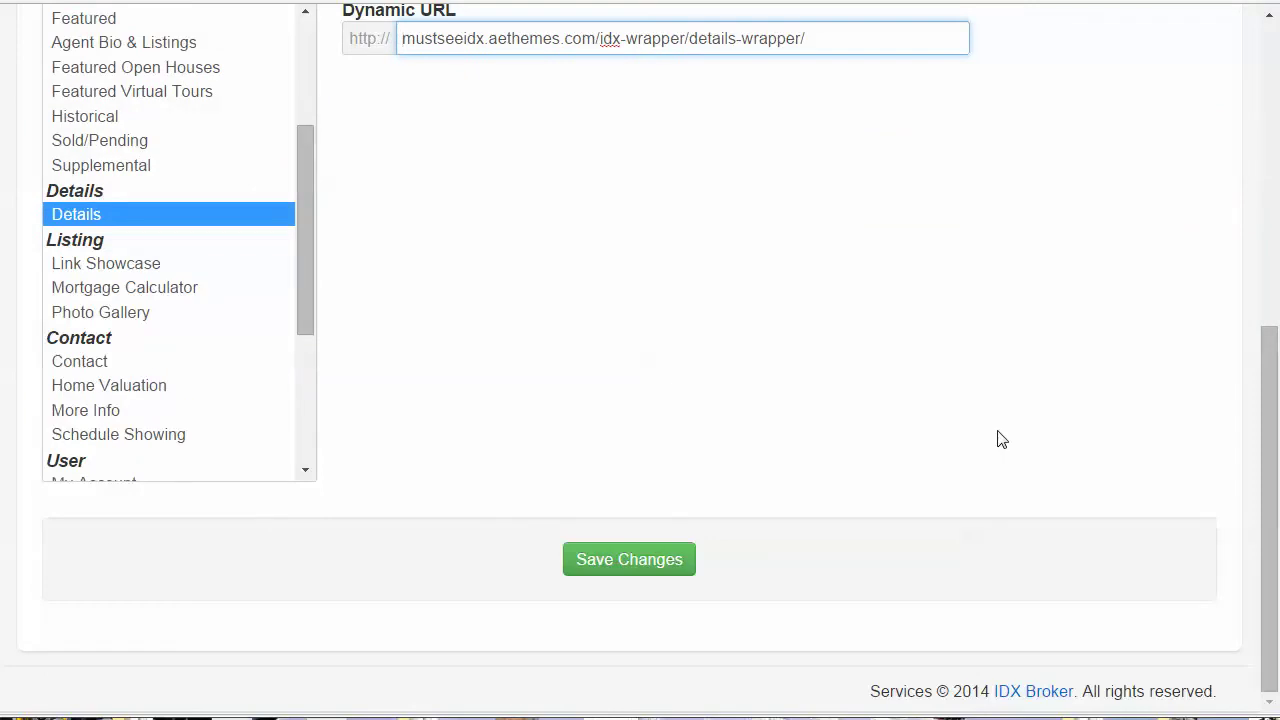
{"action": "left_click", "coordinate": [628, 560]}
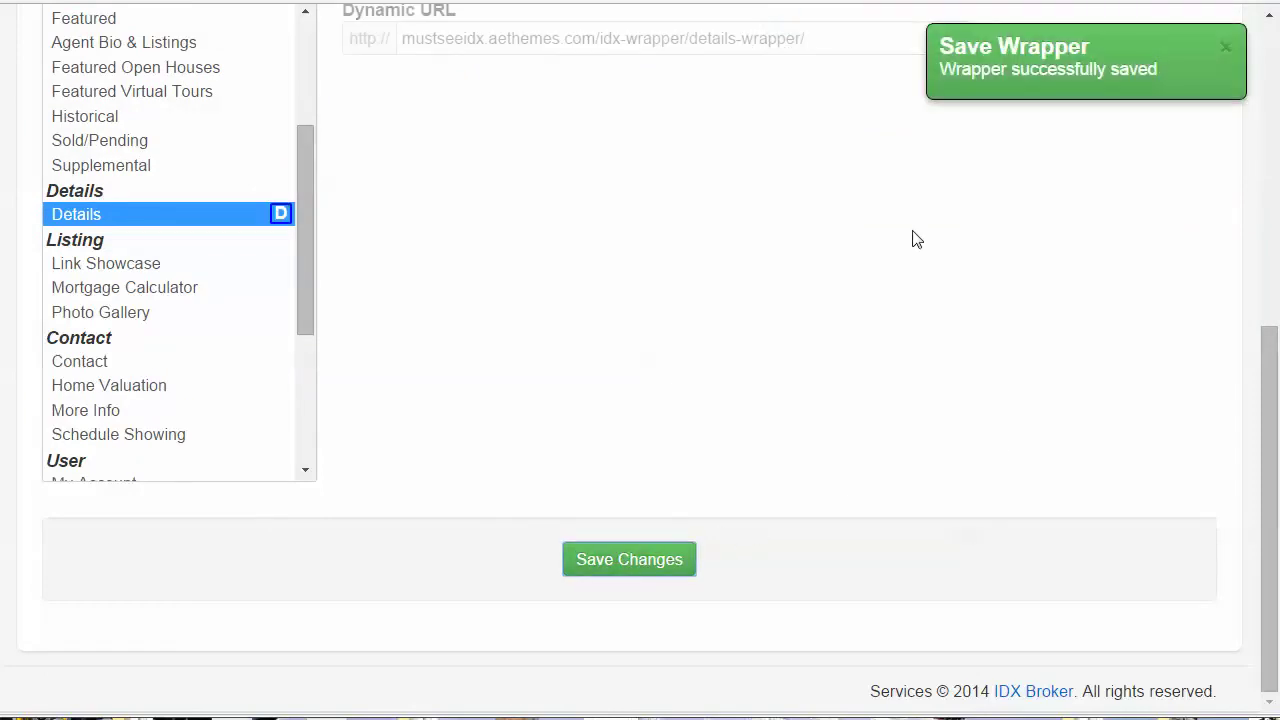
{"action": "scroll", "coordinate": [914, 240], "scroll_direction": "up", "scroll_amount": 6}
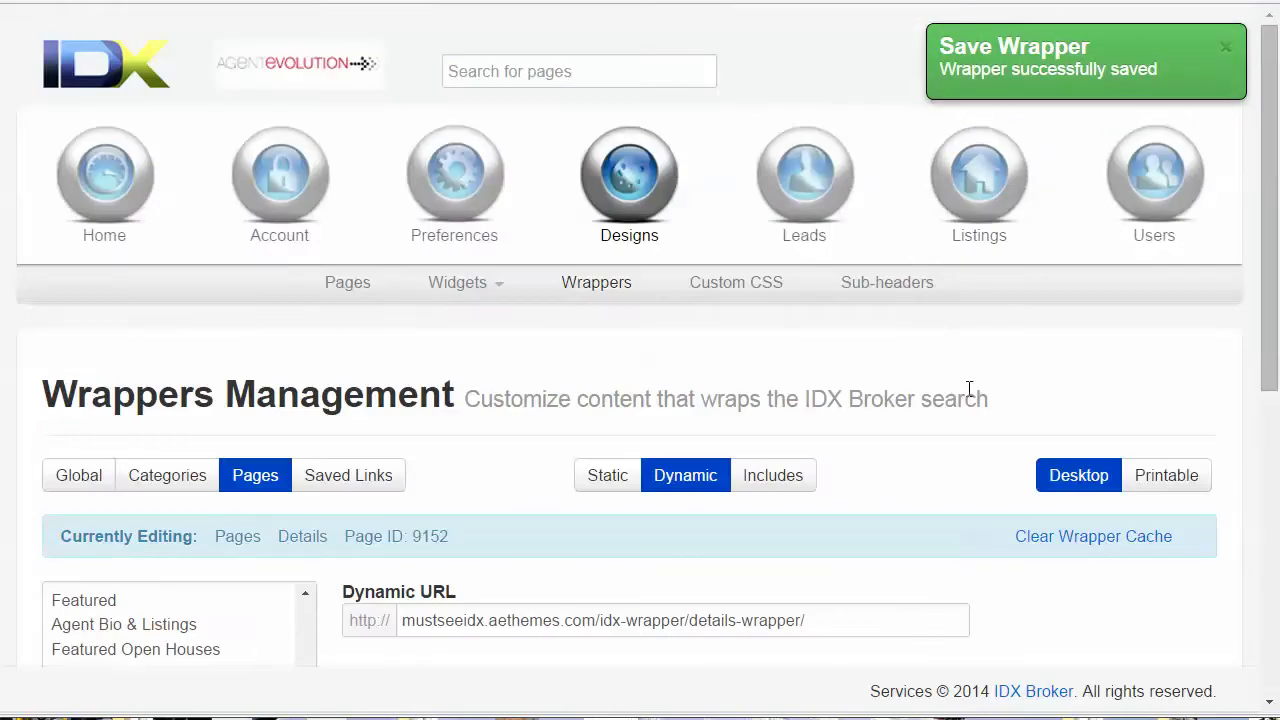
{"action": "left_click", "coordinate": [1048, 538]}
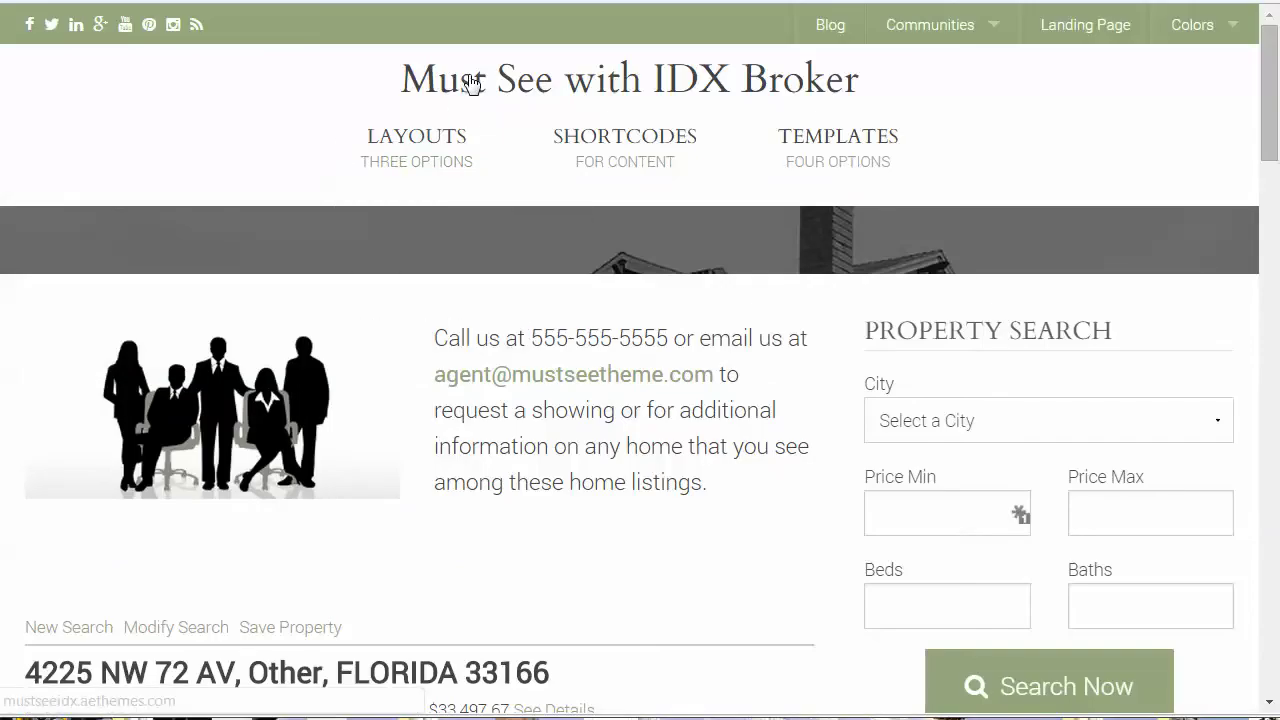
Open a featured listing from the website's home page and examine the wrapper text above the listing and the rest of the page
{"action": "left_click", "coordinate": [472, 84]}
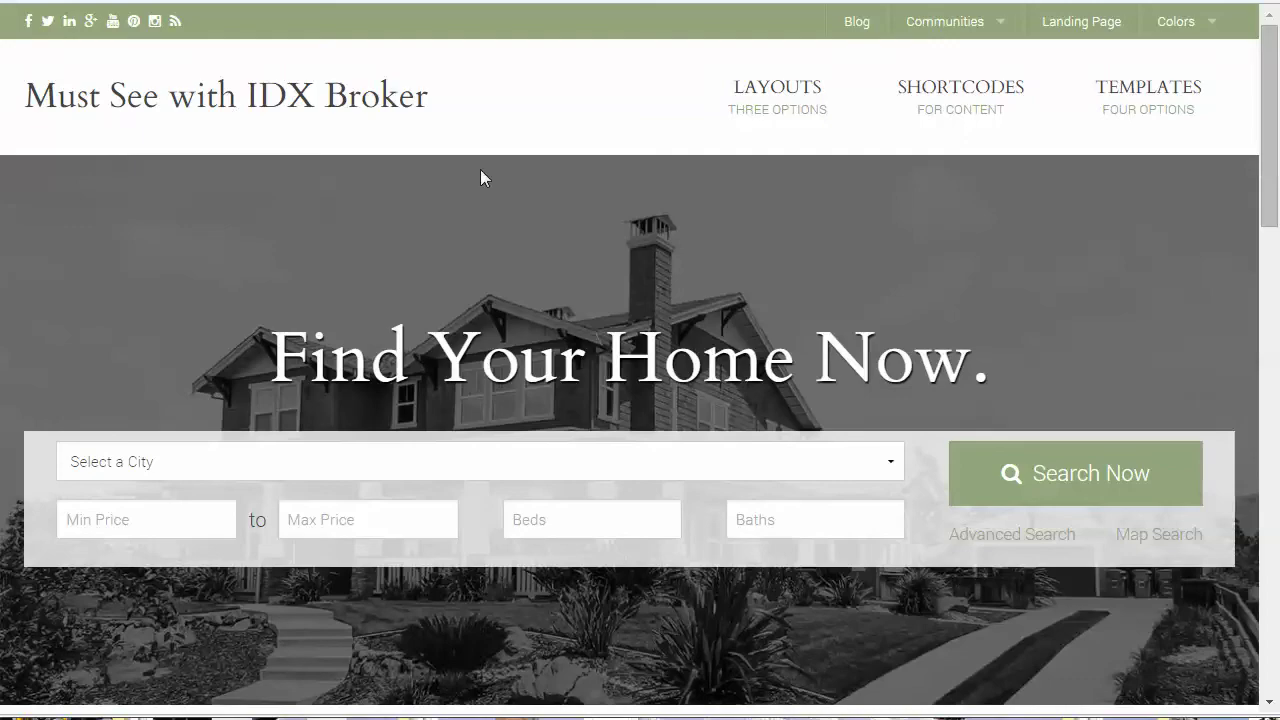
{"action": "scroll", "coordinate": [725, 232], "scroll_direction": "down", "scroll_amount": 4}
{"action": "scroll", "coordinate": [725, 232], "scroll_direction": "down", "scroll_amount": 2}
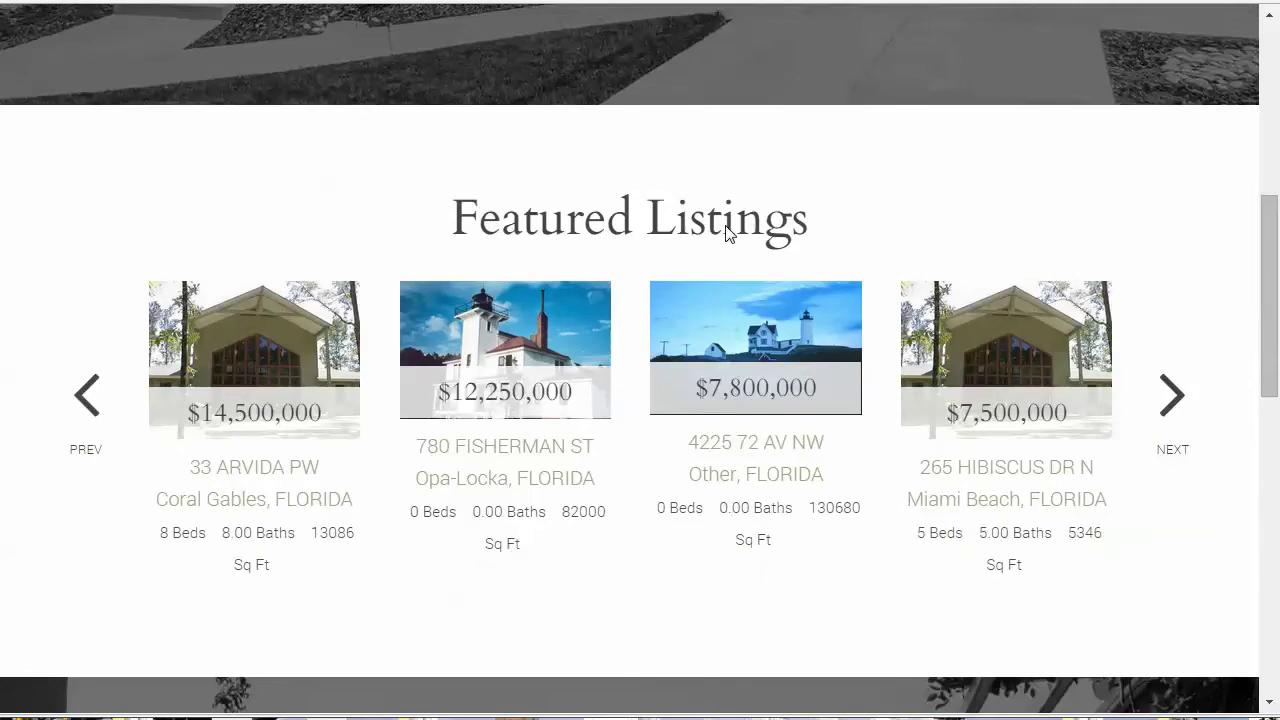
{"action": "left_click", "coordinate": [750, 345]}
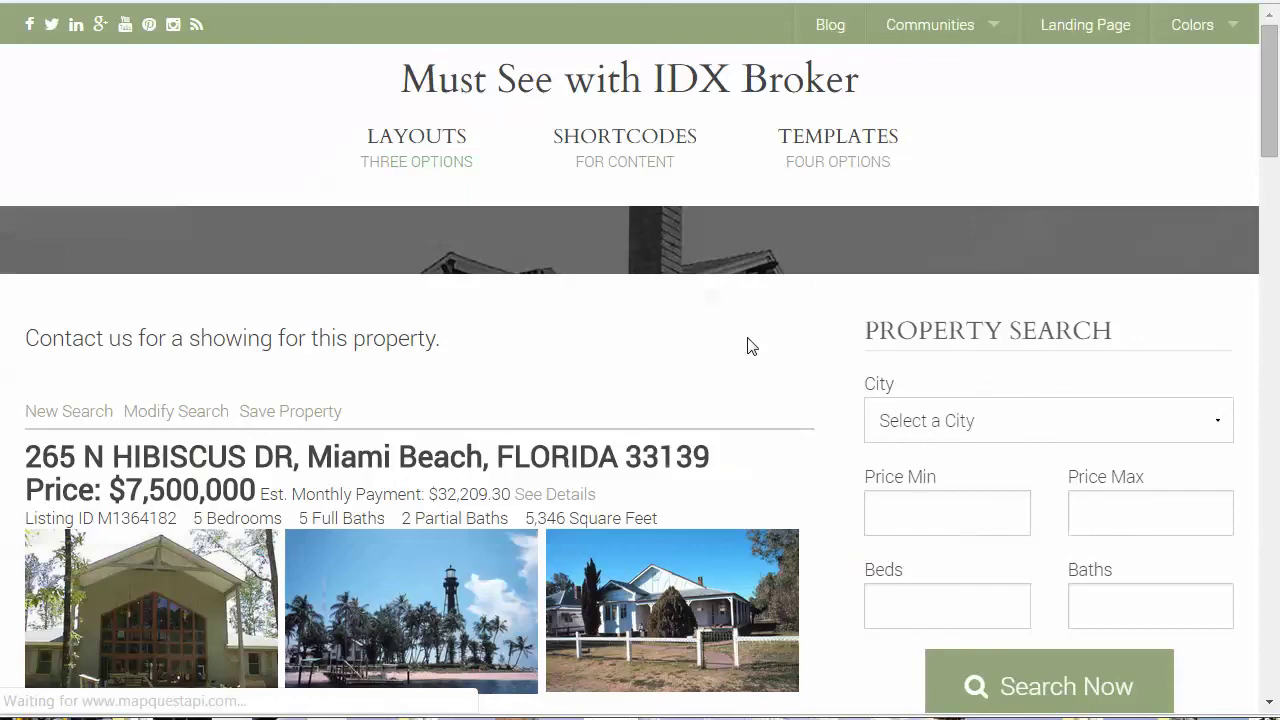
{"action": "left_click_drag", "start_coordinate": [27, 340], "coordinate": [471, 349]}
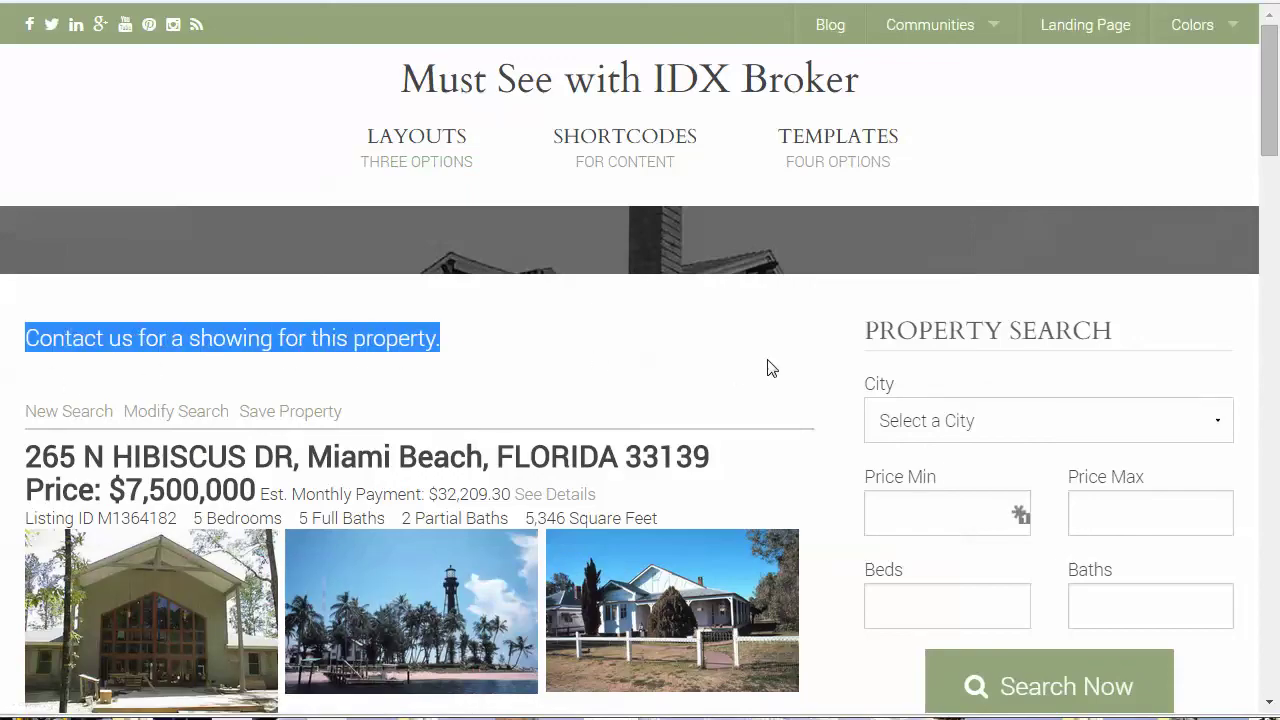
{"action": "scroll", "coordinate": [767, 368], "scroll_direction": "down", "scroll_amount": 15}
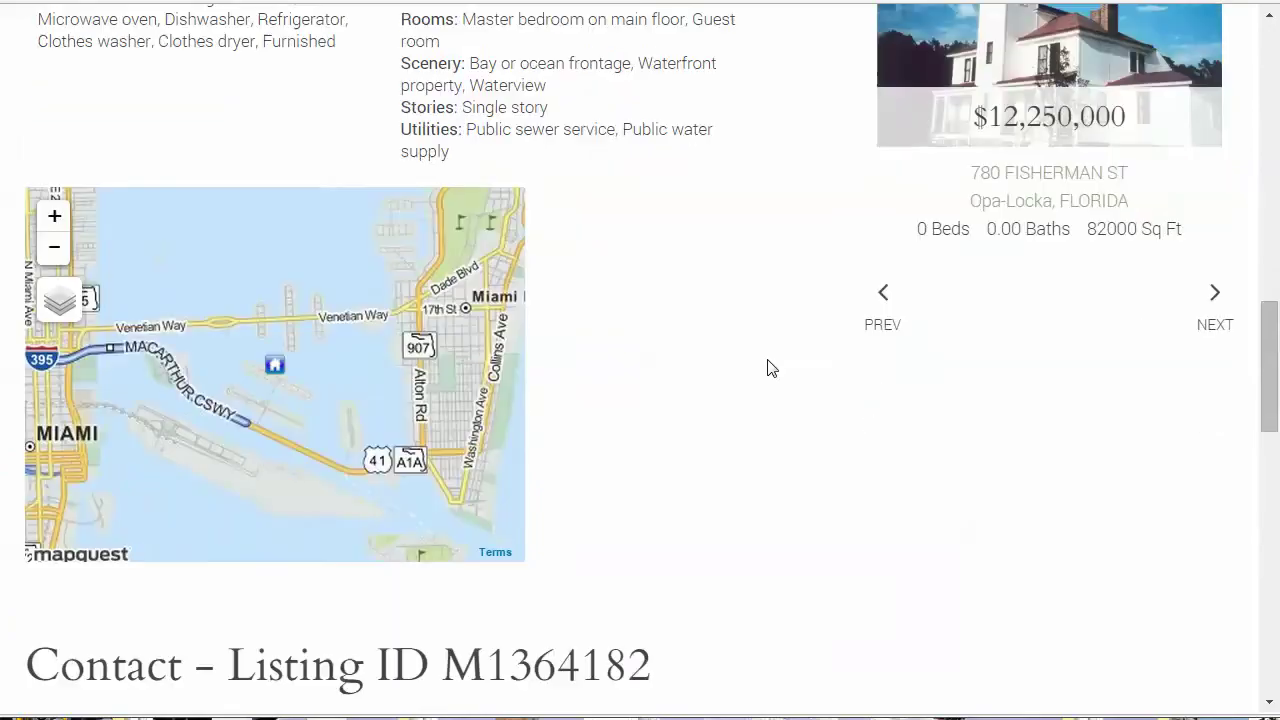
{"action": "scroll", "coordinate": [770, 368], "scroll_direction": "down", "scroll_amount": 10}
Switch back to the WordPress admin and open the Widgets management page
{"action": "left_click", "coordinate": [929, 177]}
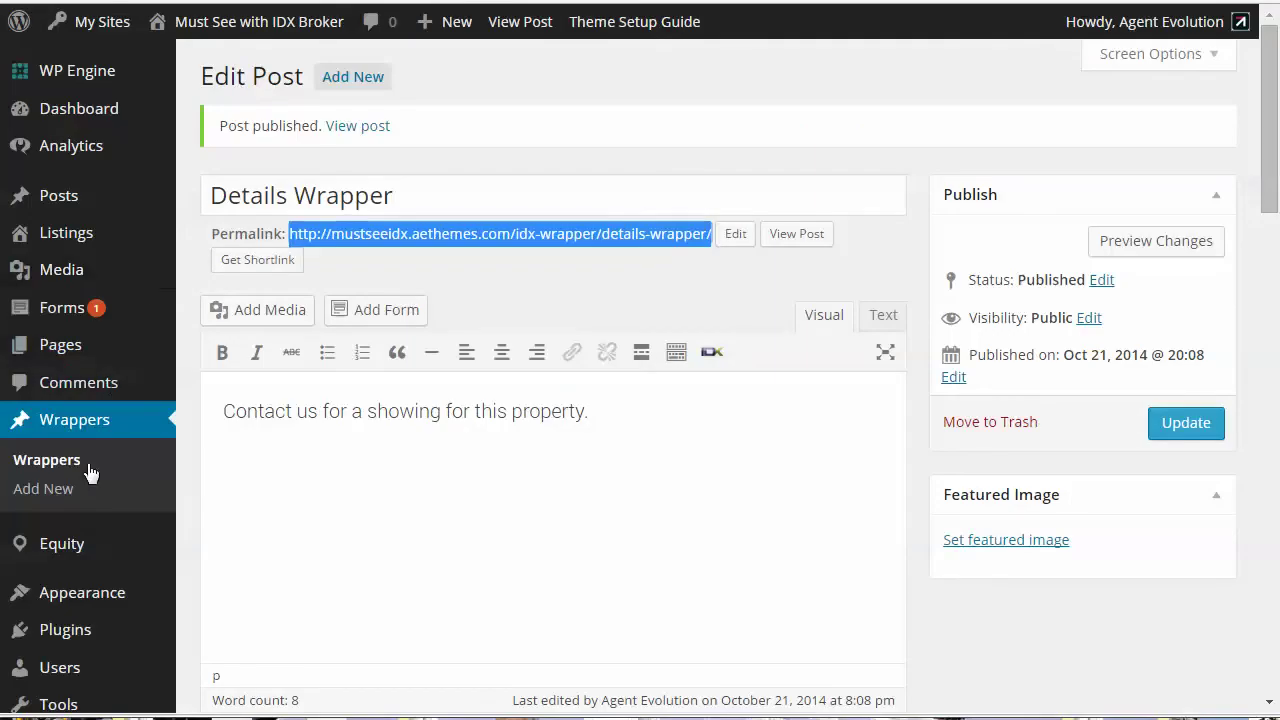
{"action": "mouse_move", "coordinate": [77, 598]}
{"action": "left_click", "coordinate": [222, 630]}
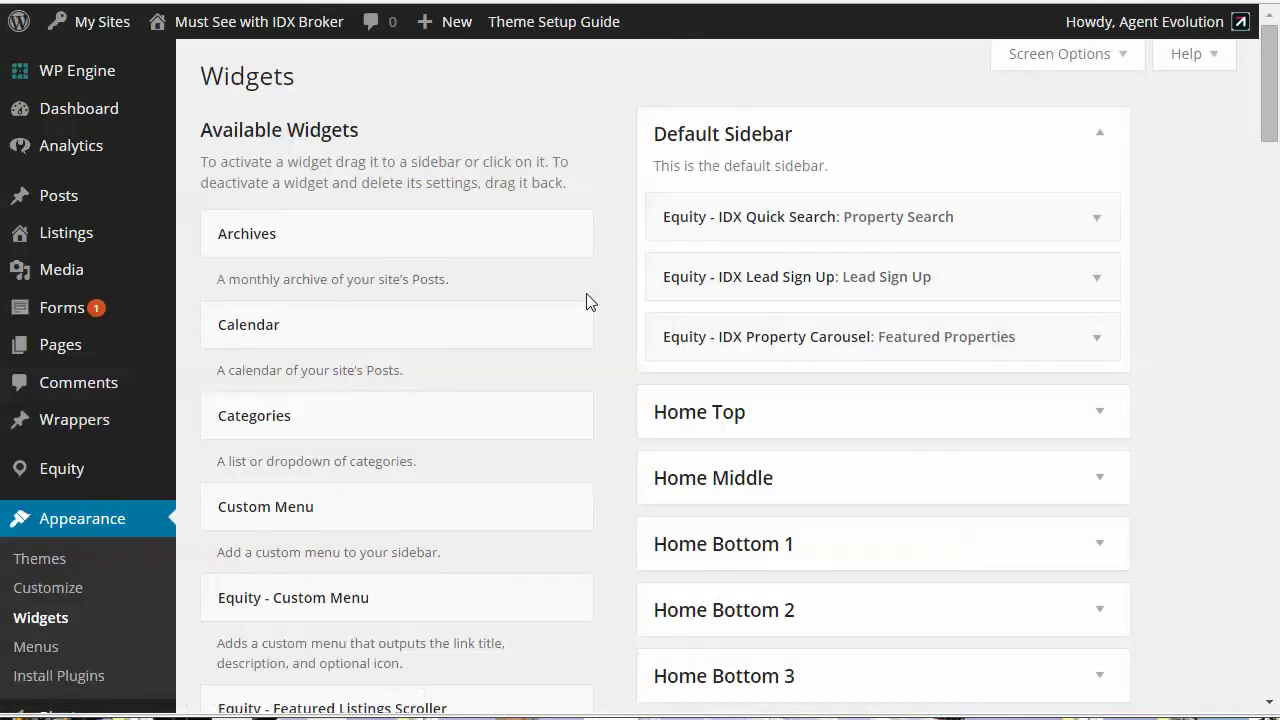
Add the IDX Lead Login widget to the Default Sidebar, below the Equity - IDX Property Carousel widget
{"action": "scroll", "coordinate": [587, 302], "scroll_direction": "down", "scroll_amount": 12}
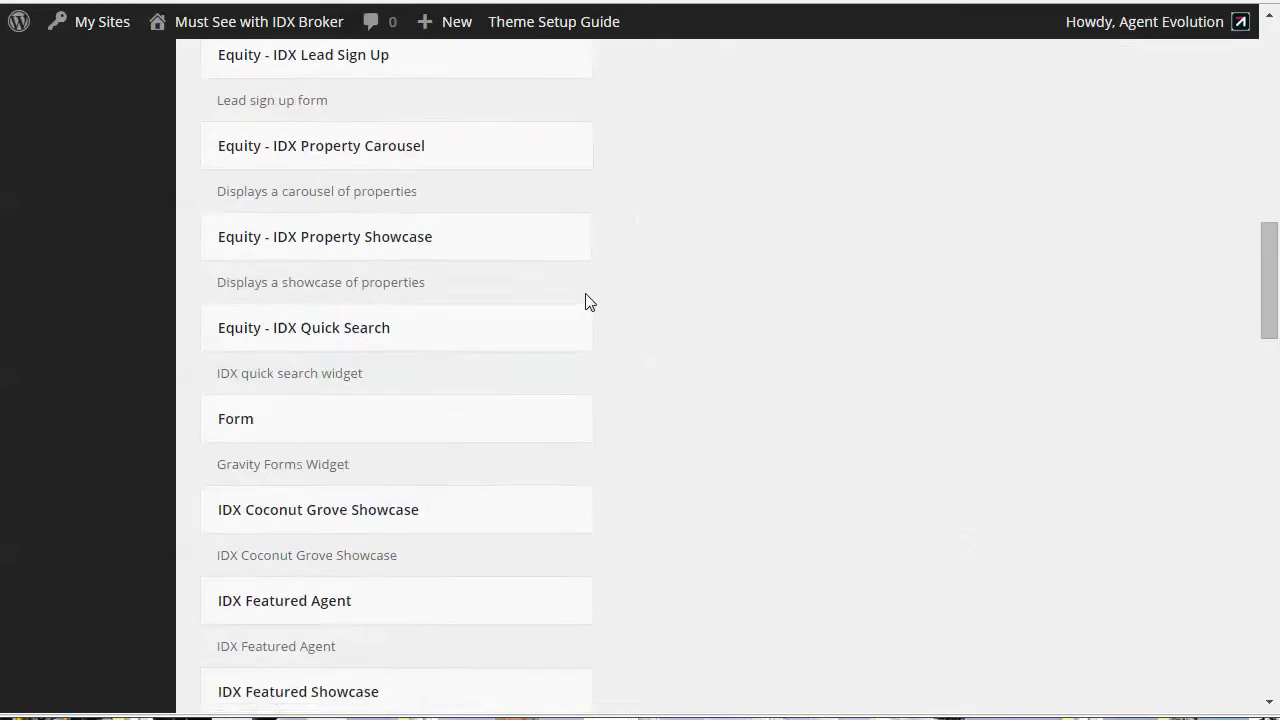
{"action": "scroll", "coordinate": [589, 302], "scroll_direction": "down", "scroll_amount": 3}
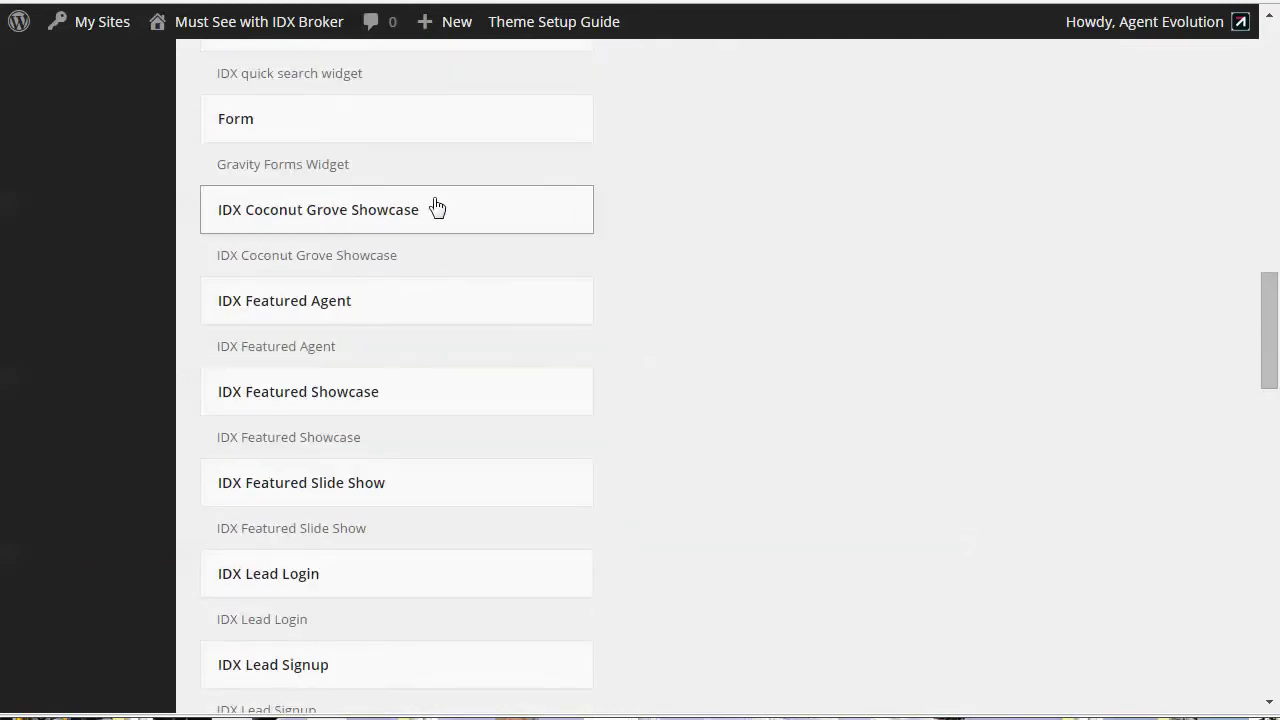
{"action": "scroll", "coordinate": [394, 397], "scroll_direction": "down", "scroll_amount": 1}
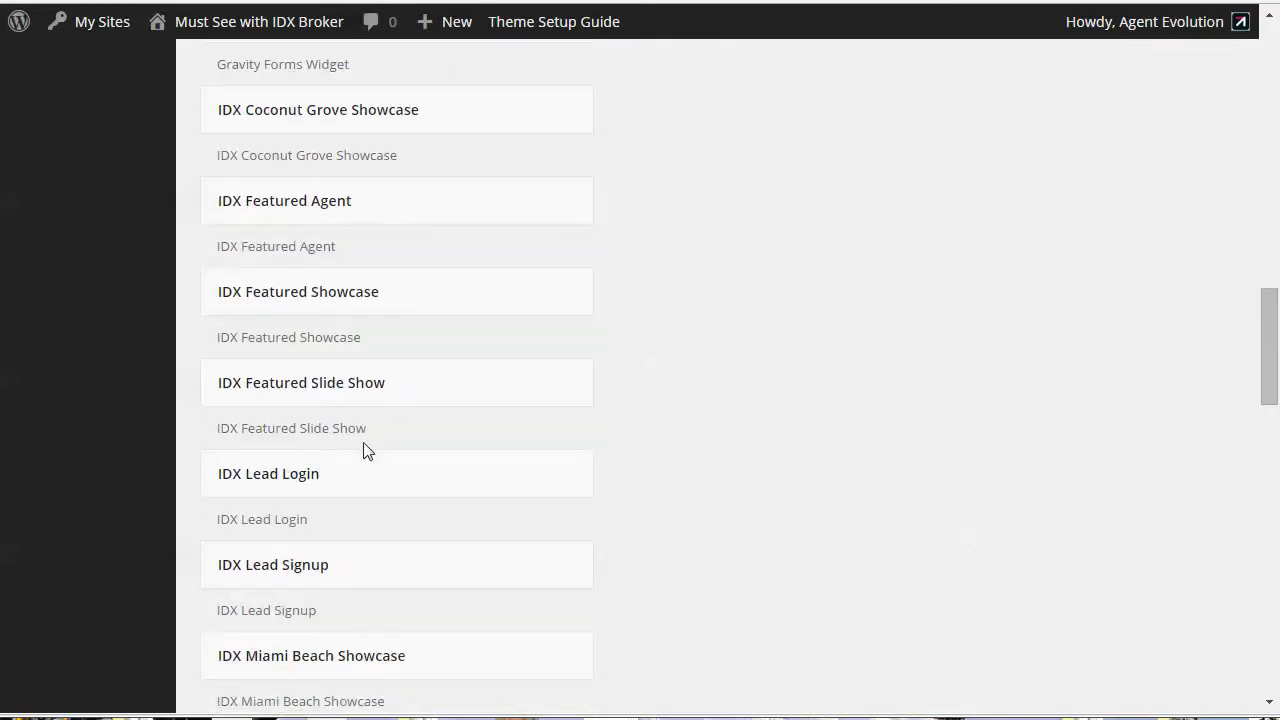
{"action": "mouse_move", "coordinate": [306, 474]}
{"action": "left_mouse_down"}
{"action": "mouse_move", "coordinate": [466, 451]}
{"action": "mouse_move", "coordinate": [298, 472]}
{"action": "left_mouse_up"}
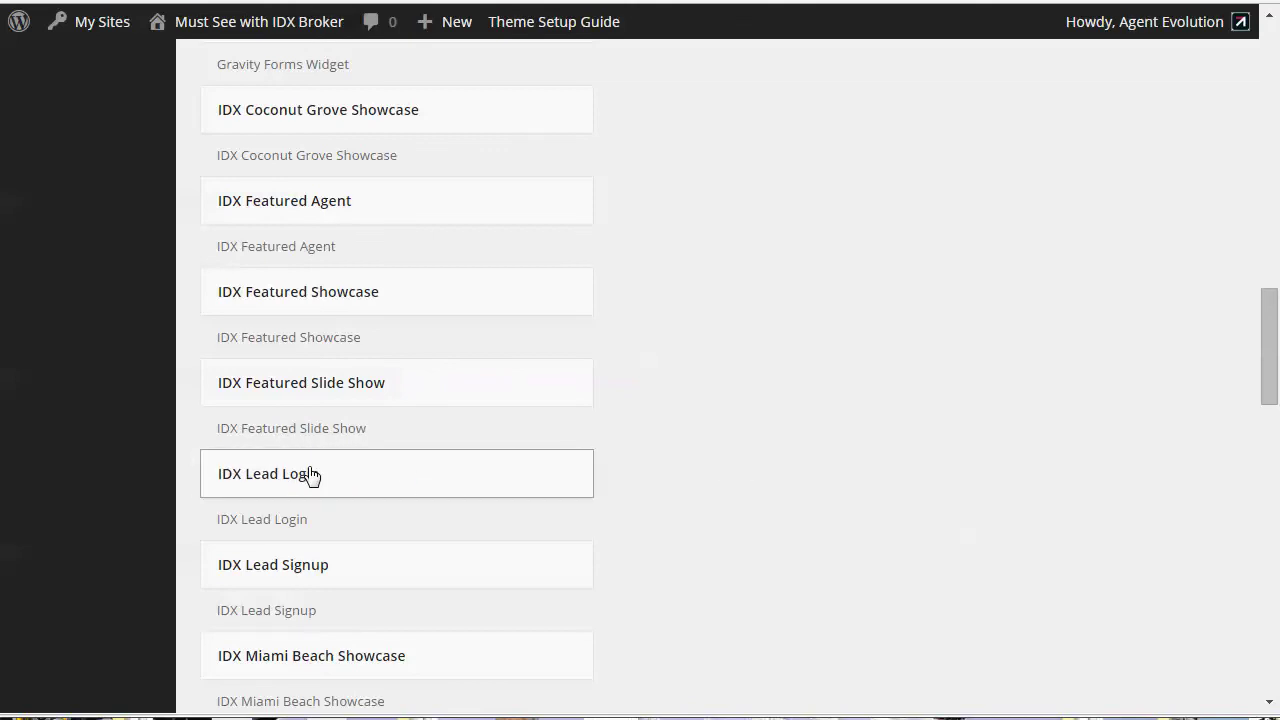
{"action": "left_click_drag", "start_coordinate": [310, 474], "coordinate": [1013, 403]}
Title the IDX Lead Login widget "Default IDX Broker widget" and save it
{"action": "left_click", "coordinate": [780, 442]}
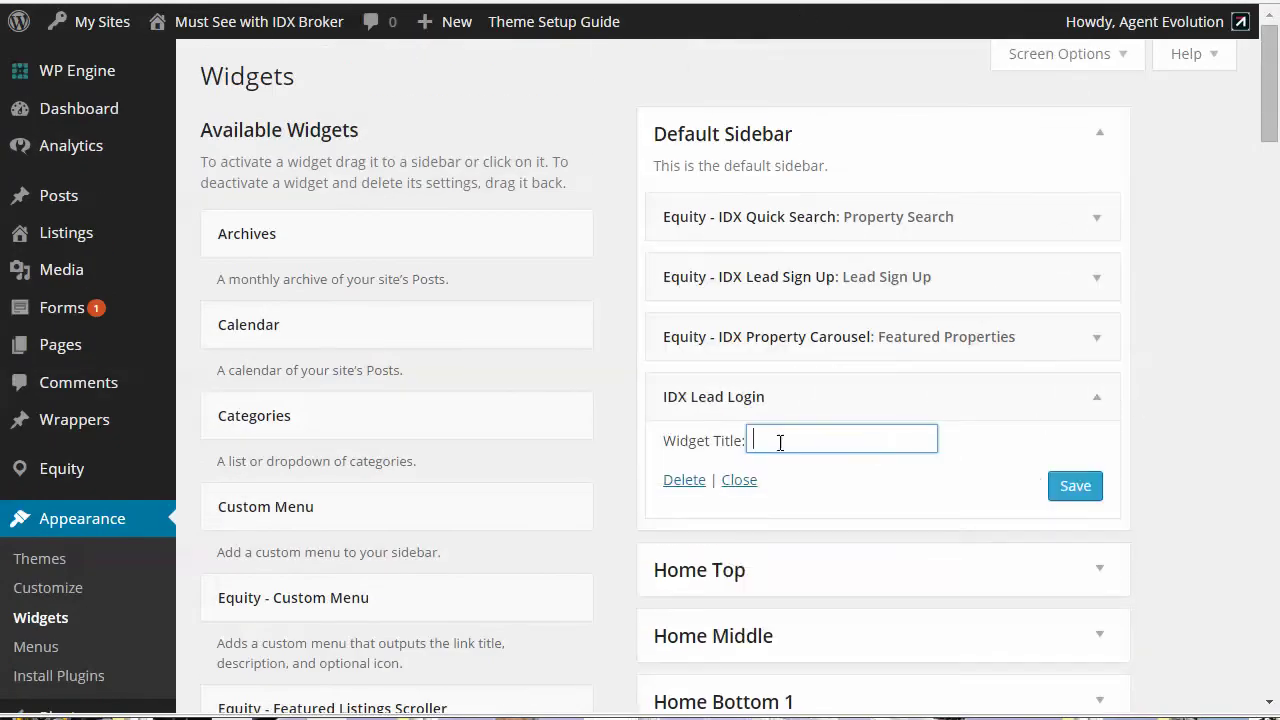
{"action": "type", "text": "Default IDX Brok"}
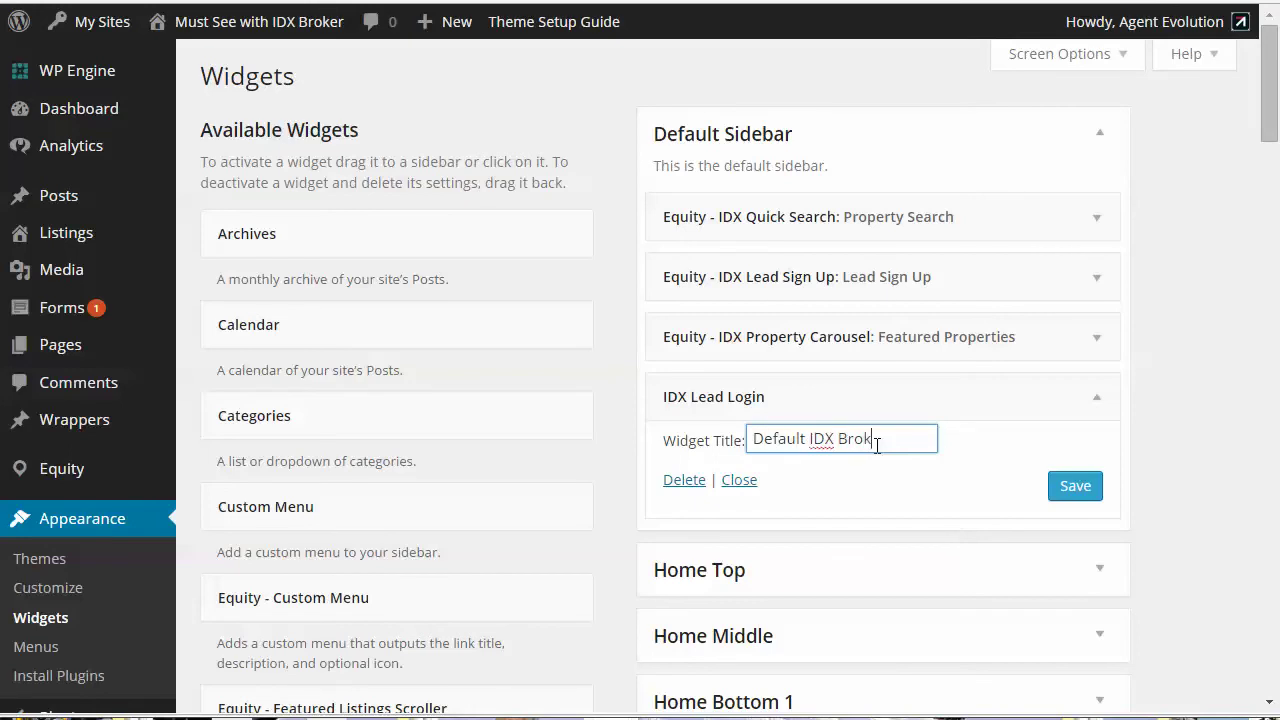
{"action": "type", "text": "er widget"}
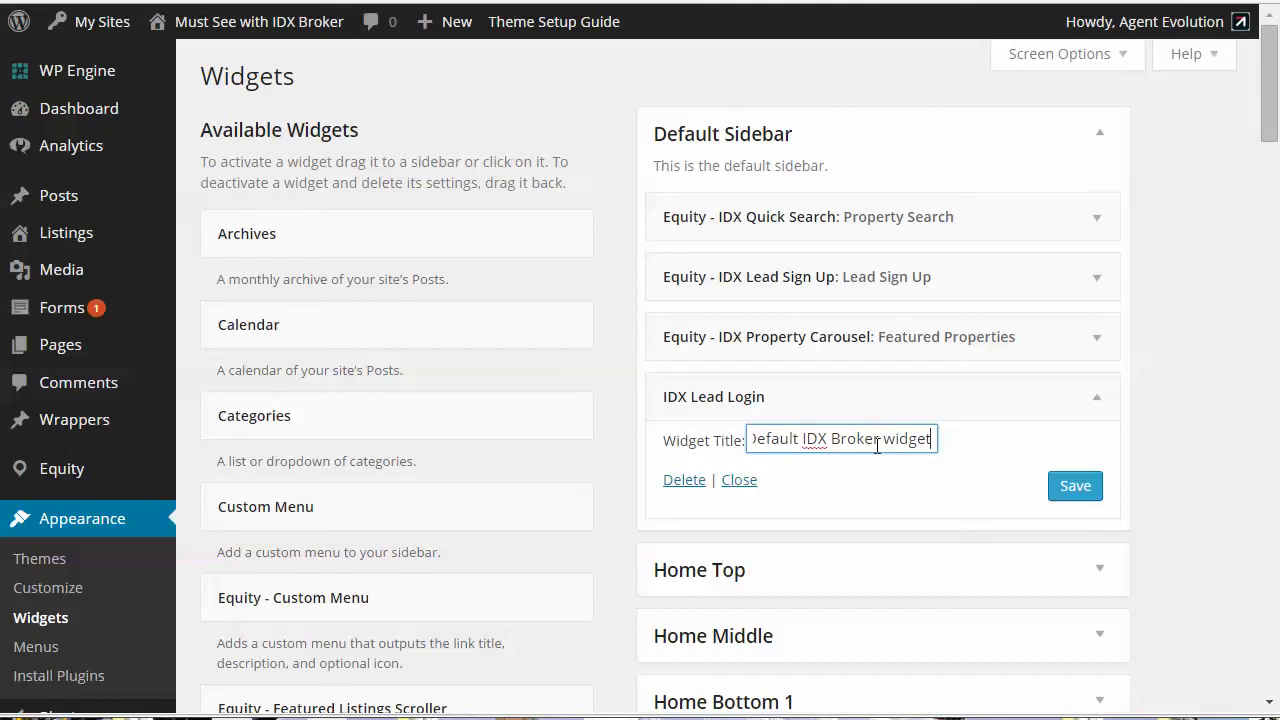
{"action": "left_click", "coordinate": [1075, 485]}
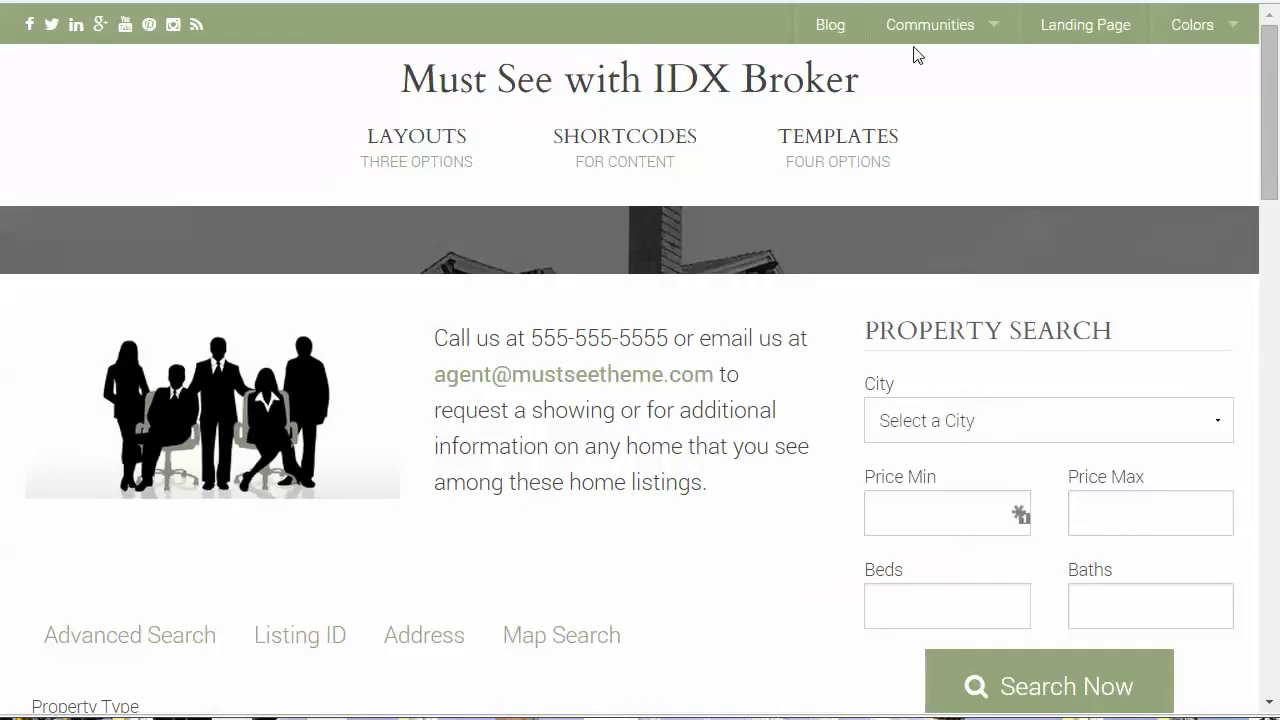
Open the website's Blog page and compare the default IDX Broker login widget with the other sidebar widgets
{"action": "left_click", "coordinate": [822, 30]}
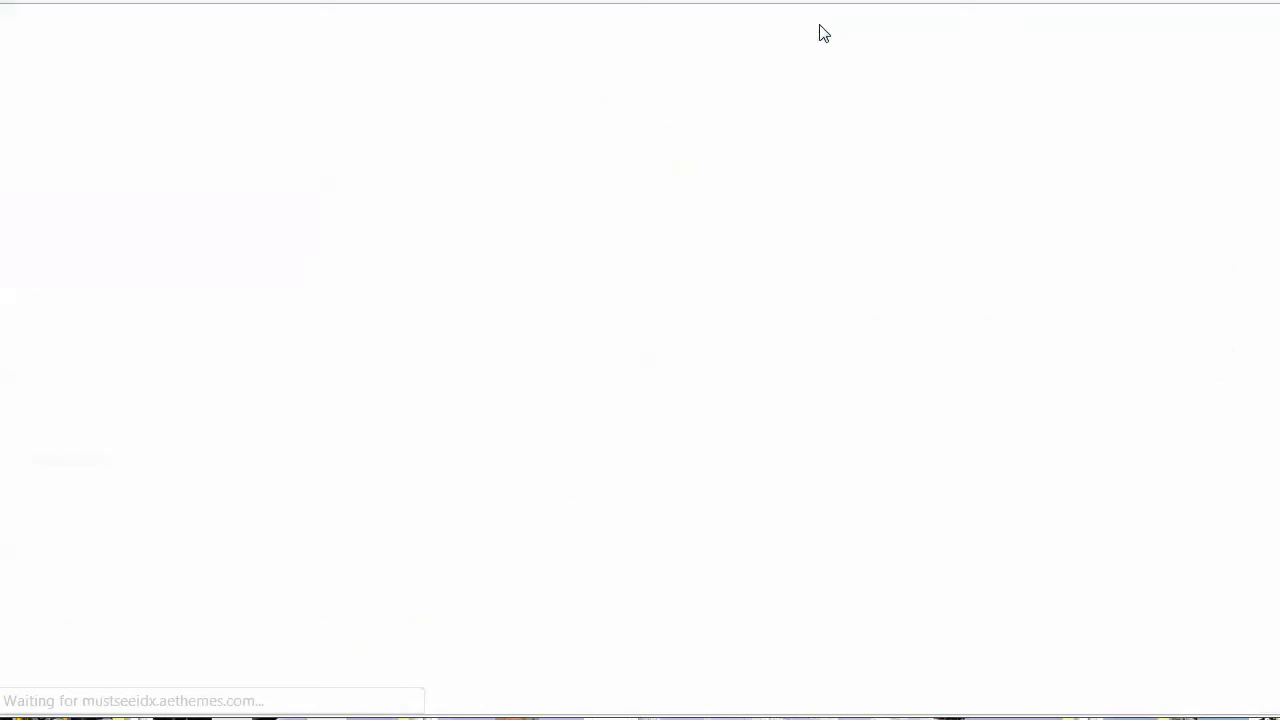
{"action": "scroll", "coordinate": [1170, 300], "scroll_direction": "down", "scroll_amount": 4}
{"action": "scroll", "coordinate": [1170, 300], "scroll_direction": "down", "scroll_amount": 12}
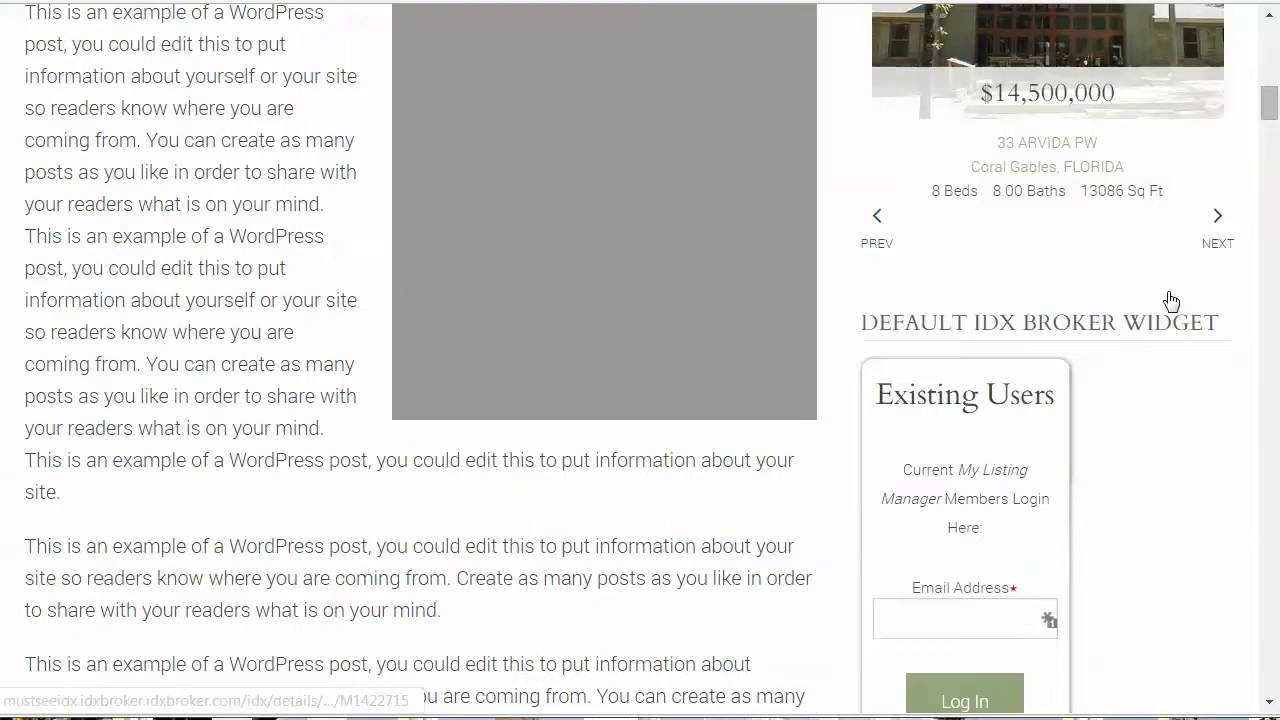
{"action": "scroll", "coordinate": [1170, 300], "scroll_direction": "up", "scroll_amount": 2}
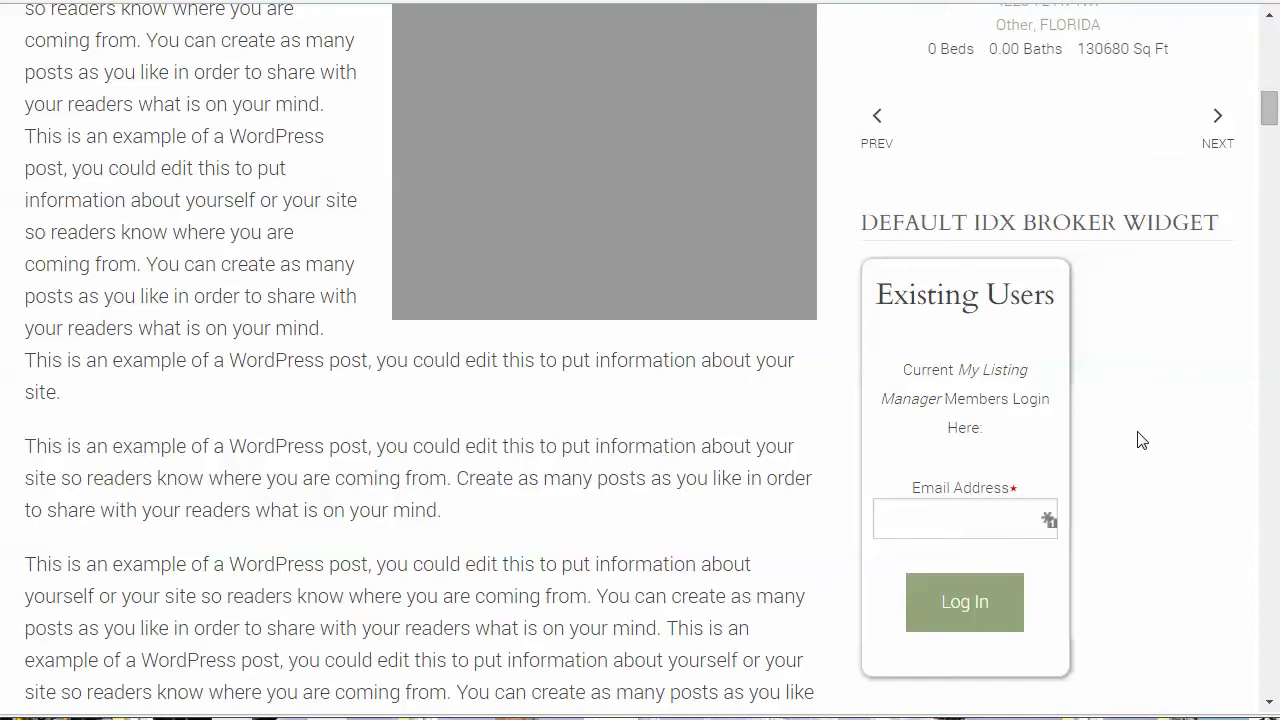
{"action": "scroll", "coordinate": [1142, 440], "scroll_direction": "down", "scroll_amount": 1}
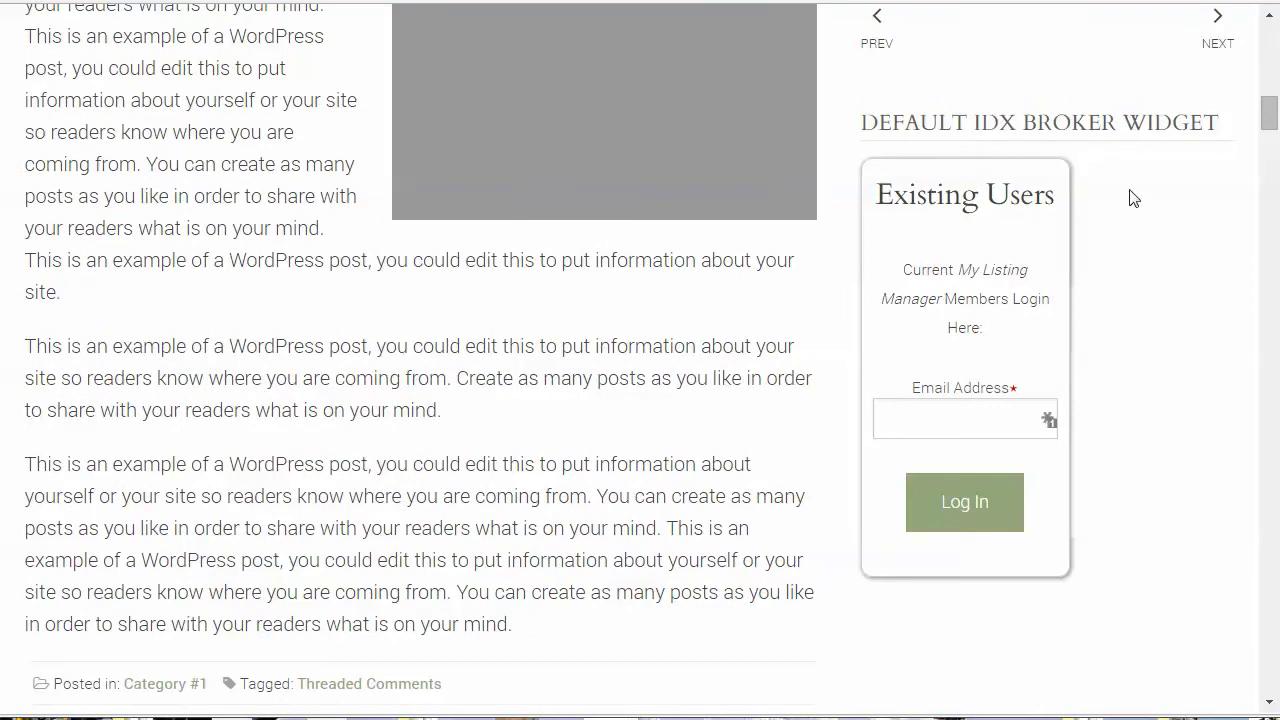
{"action": "scroll", "coordinate": [1133, 198], "scroll_direction": "up", "scroll_amount": 7}
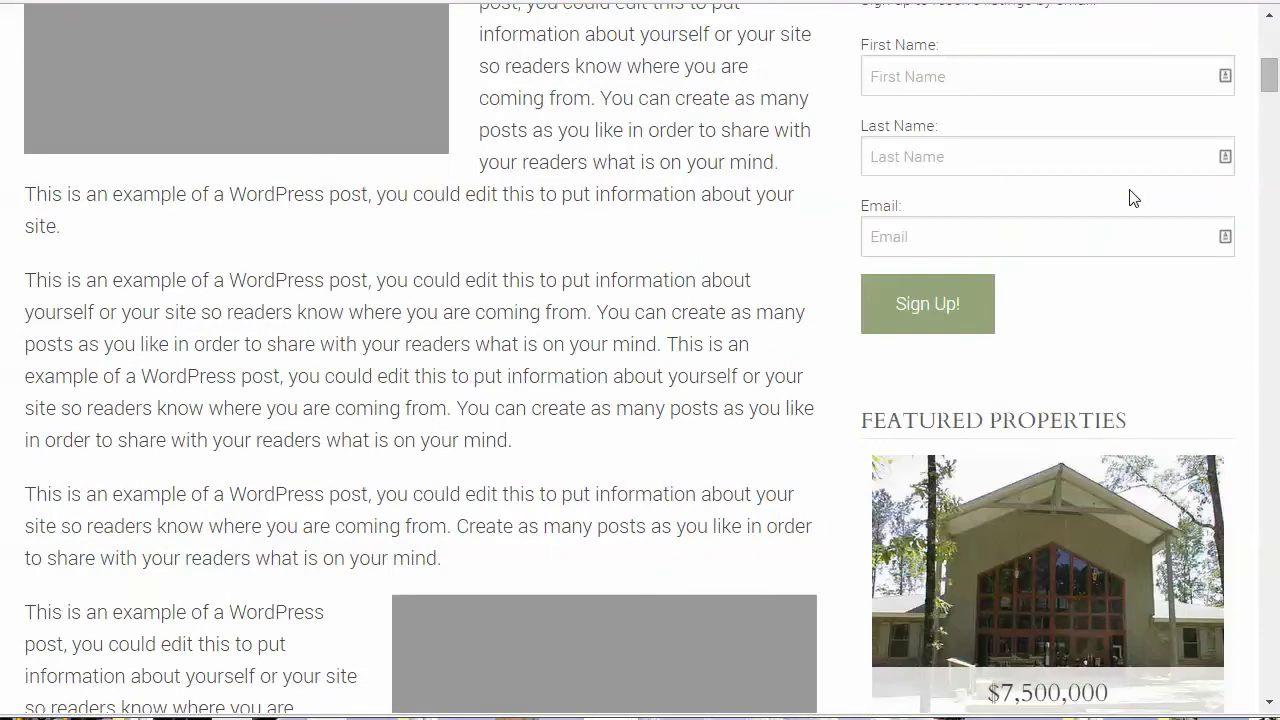
{"action": "scroll", "coordinate": [1133, 198], "scroll_direction": "up", "scroll_amount": 7}
{"action": "scroll", "coordinate": [1133, 198], "scroll_direction": "down", "scroll_amount": 5}
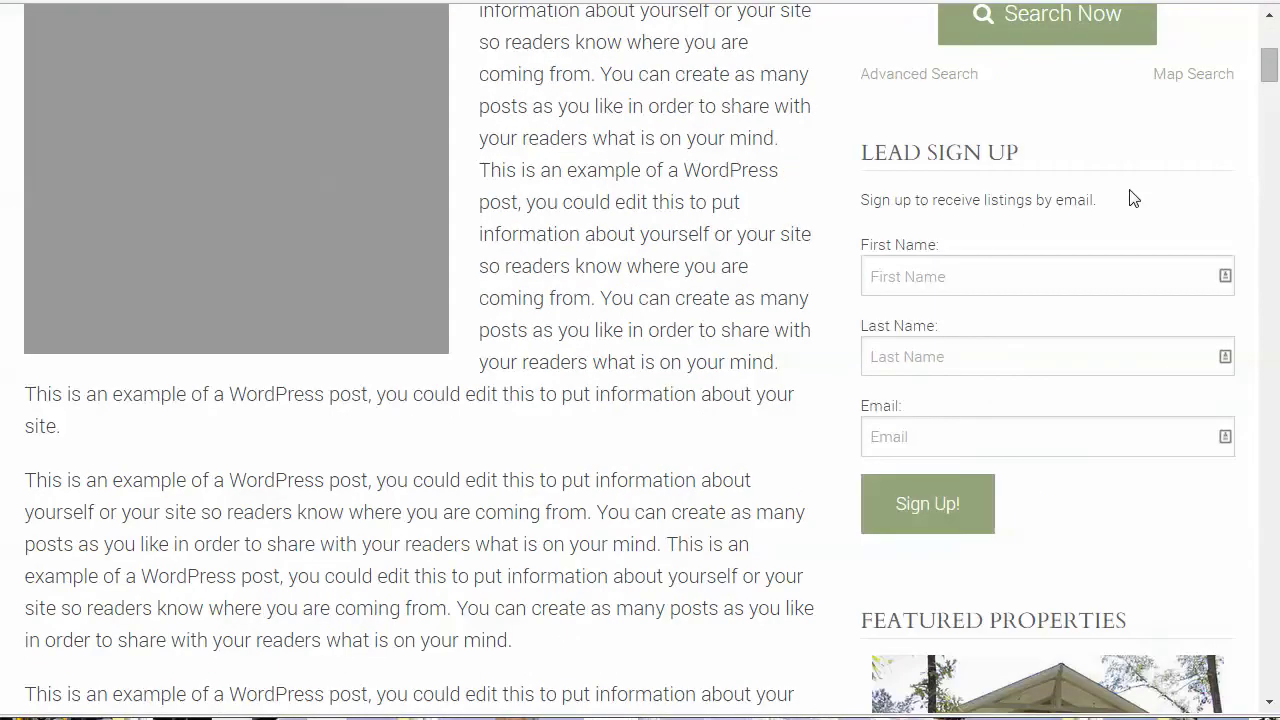
{"action": "scroll", "coordinate": [1133, 198], "scroll_direction": "down", "scroll_amount": 3}
{"action": "scroll", "coordinate": [1133, 198], "scroll_direction": "up", "scroll_amount": 3}
{"action": "scroll", "coordinate": [1133, 198], "scroll_direction": "up", "scroll_amount": 1}
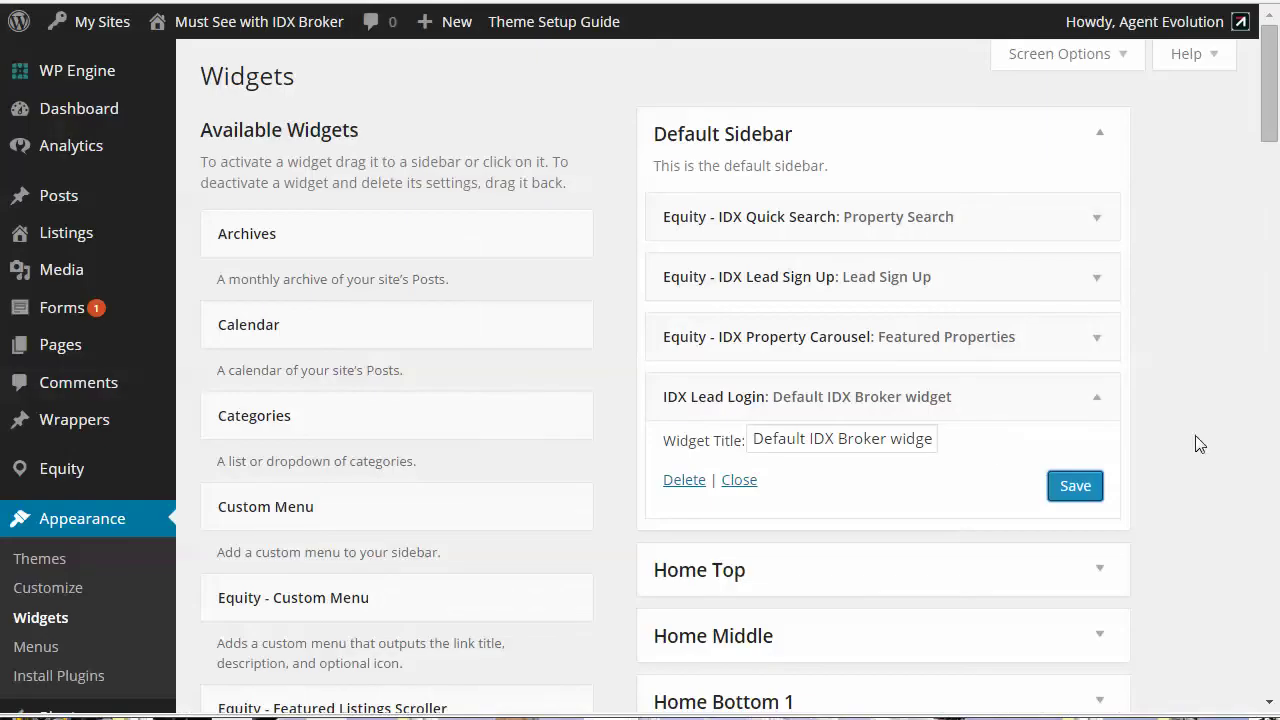
Back on the Widgets page, collapse the IDX Lead Login settings and add the Equity - IDX Lead Login widget below it in the Default Sidebar
{"action": "left_click", "coordinate": [1091, 401]}
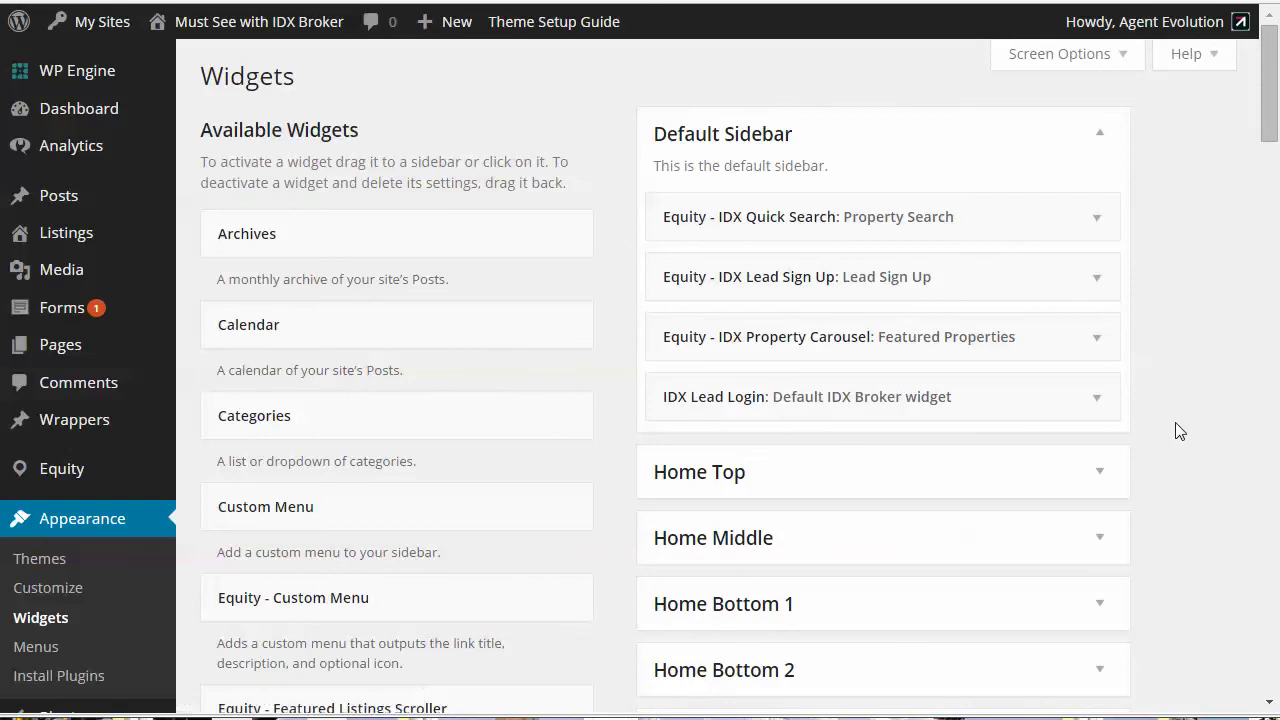
{"action": "scroll", "coordinate": [1180, 431], "scroll_direction": "down", "scroll_amount": 4}
{"action": "scroll", "coordinate": [1180, 431], "scroll_direction": "down", "scroll_amount": 4}
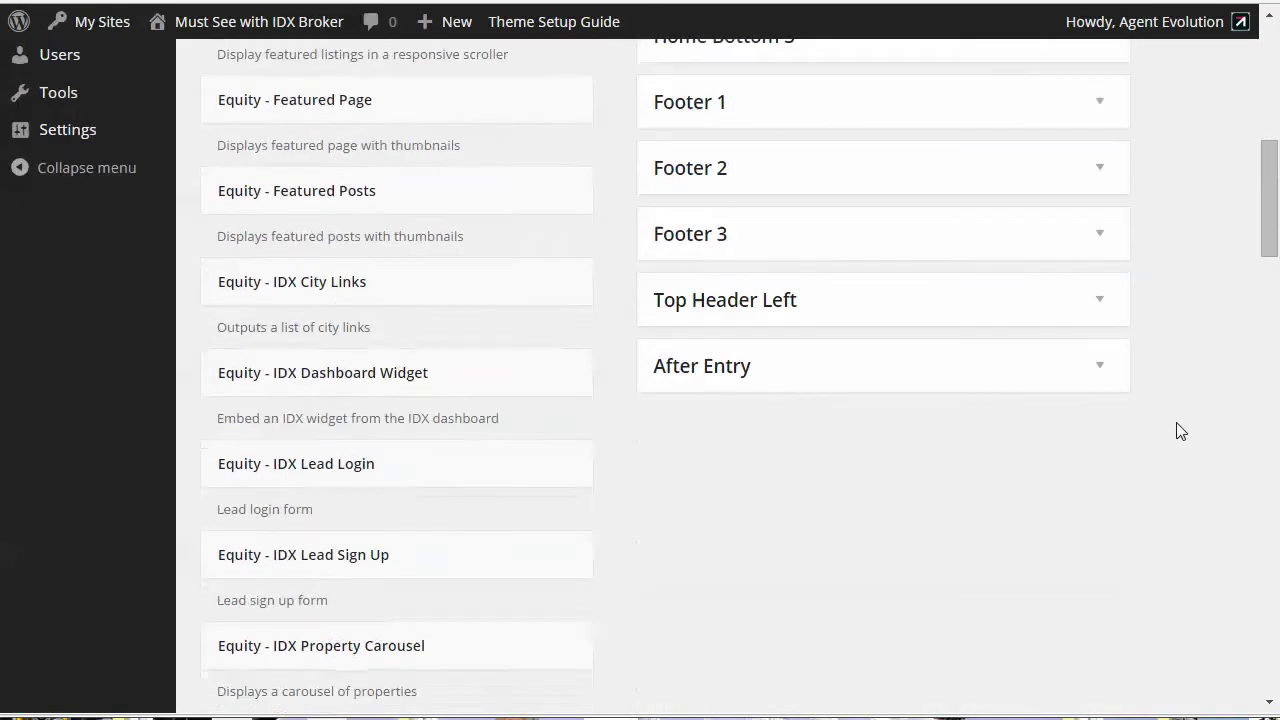
{"action": "left_click_drag", "start_coordinate": [352, 384], "coordinate": [800, 378]}
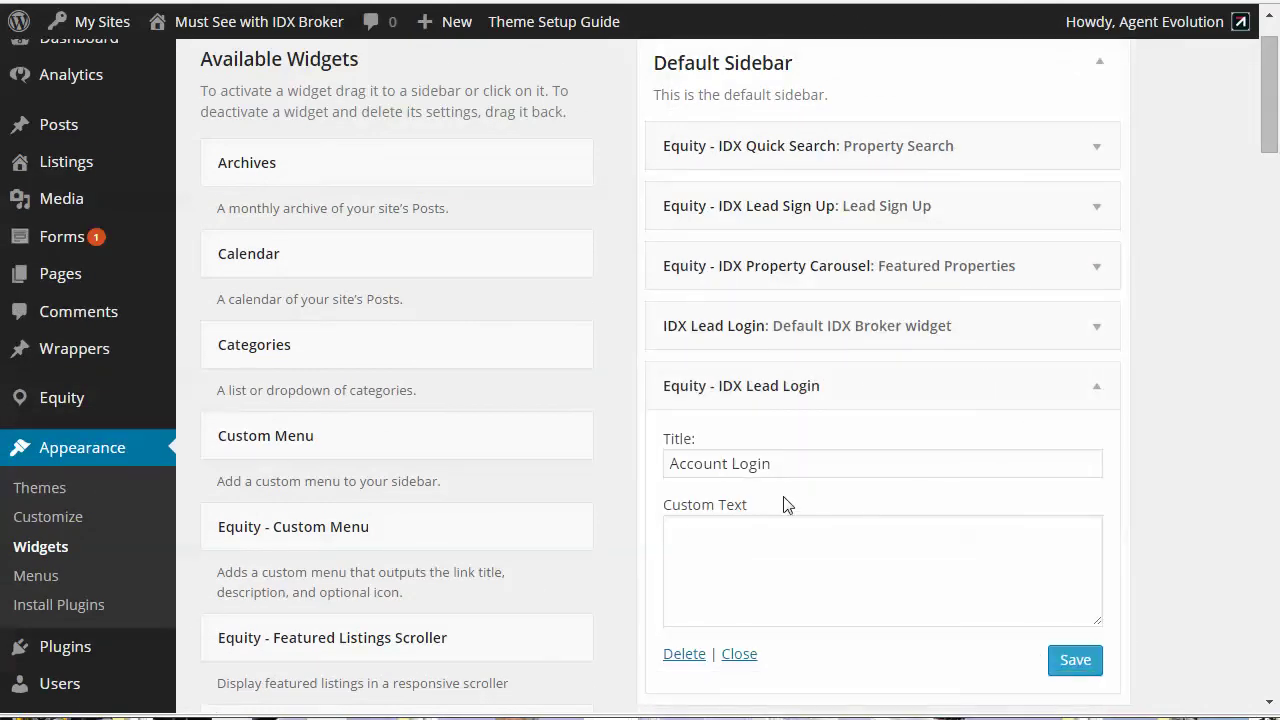
Enter "this is the Equity widget" as the Equity - IDX Lead Login widget's custom text and save it
{"action": "left_click", "coordinate": [693, 532]}
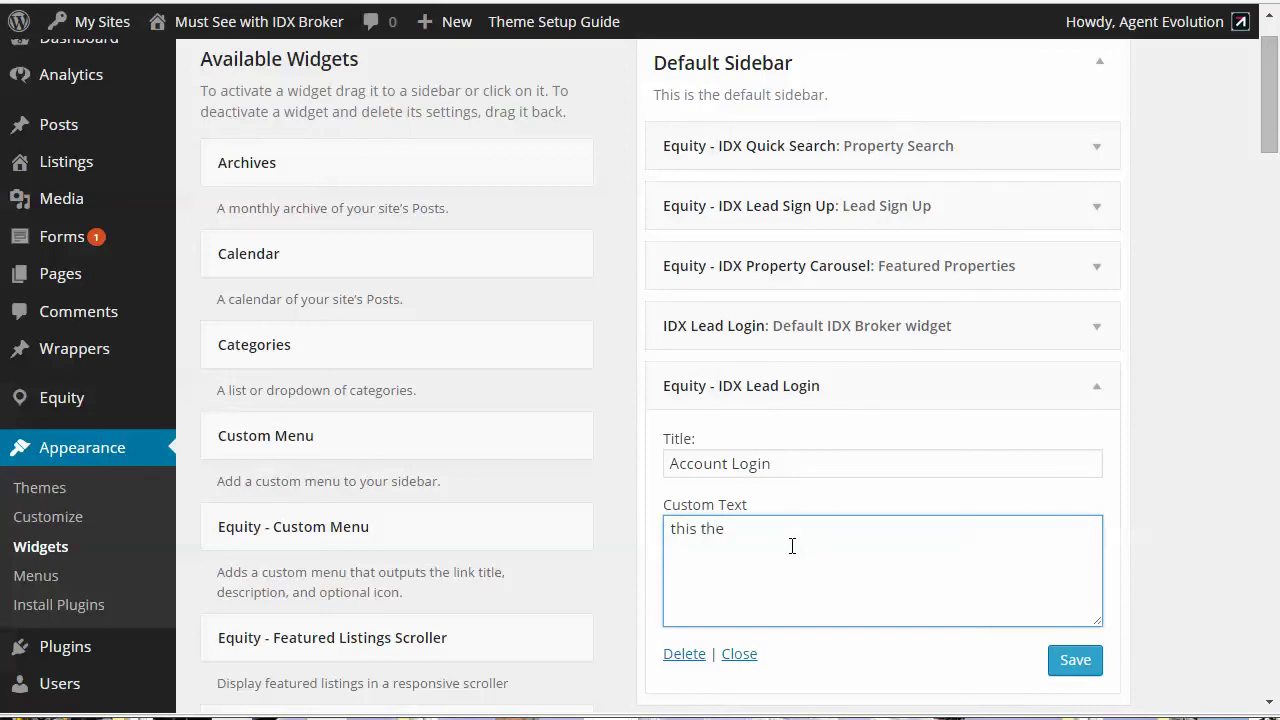
{"action": "type", "text": "this th"}
{"action": "key", "text": "BackSpace"}
{"action": "key", "text": "BackSpace"}
{"action": "type", "text": "is the Equity wei"}
{"action": "type", "text": "dget"}
{"action": "left_click", "coordinate": [1076, 660]}
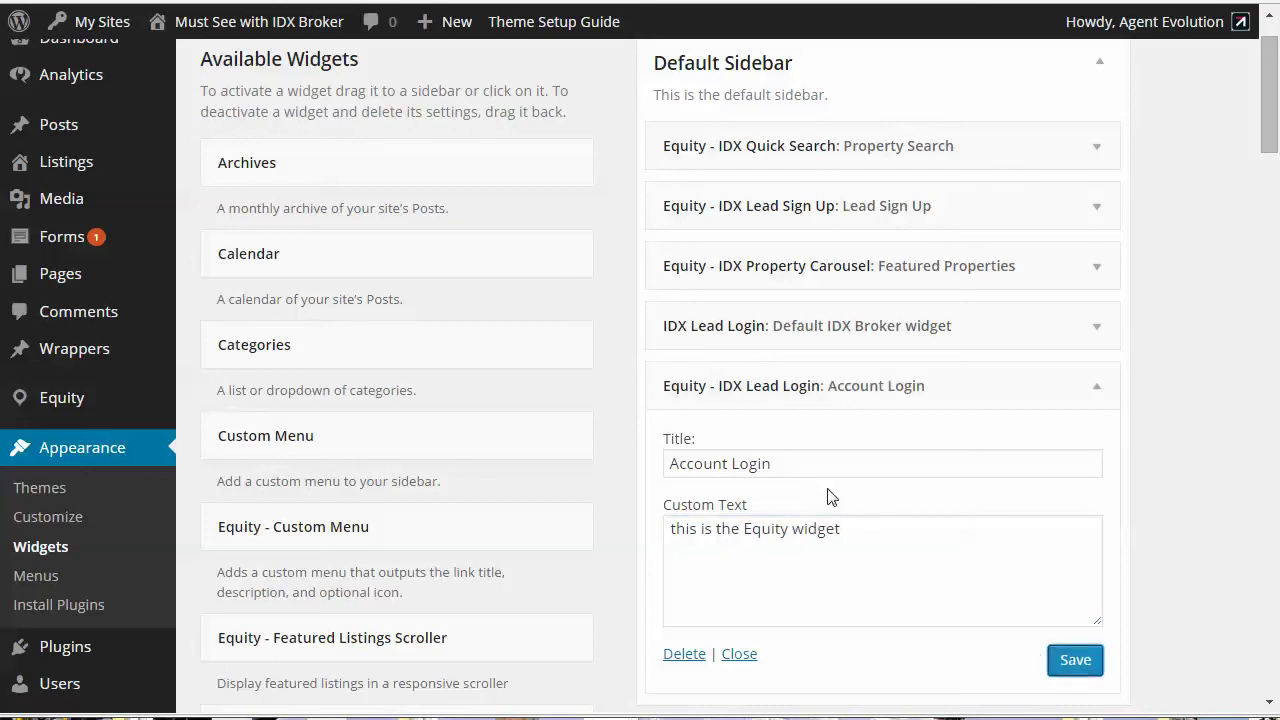
Reload the website's blog page and compare the default IDX Broker login form with the Equity login form in the sidebar
{"action": "key", "text": "ctrl+Tab"}
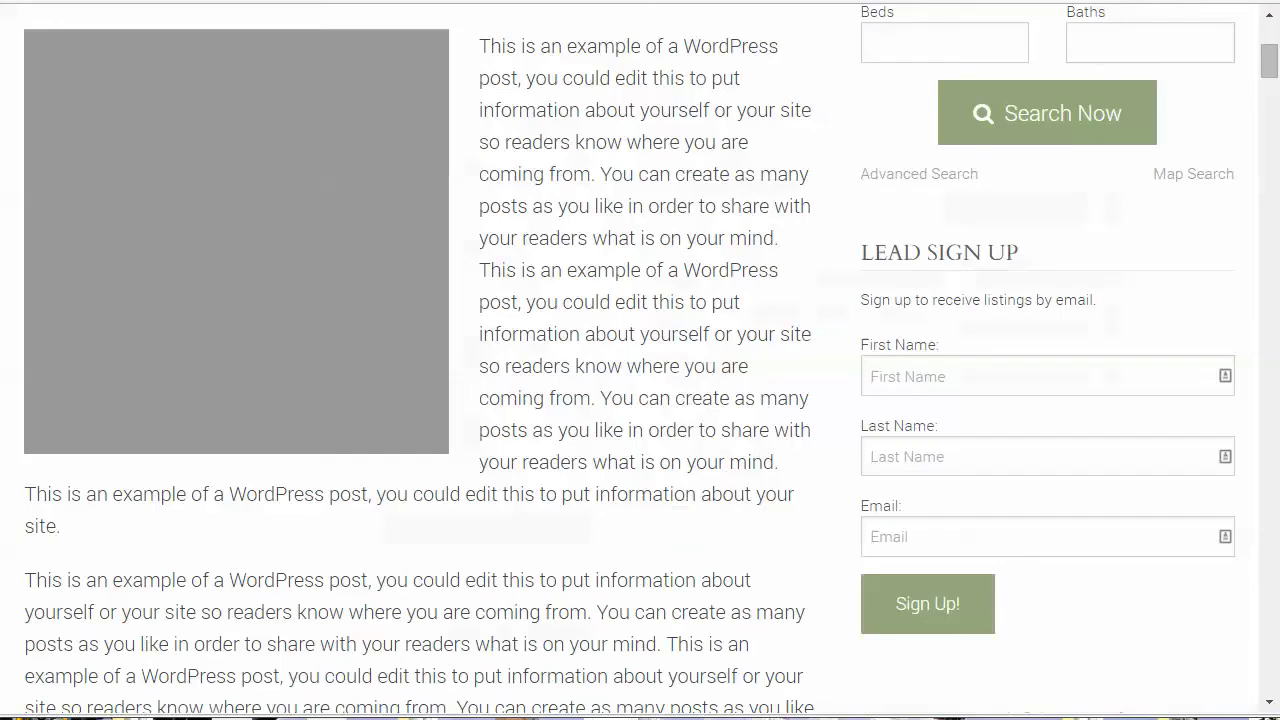
{"action": "key", "text": "F5"}
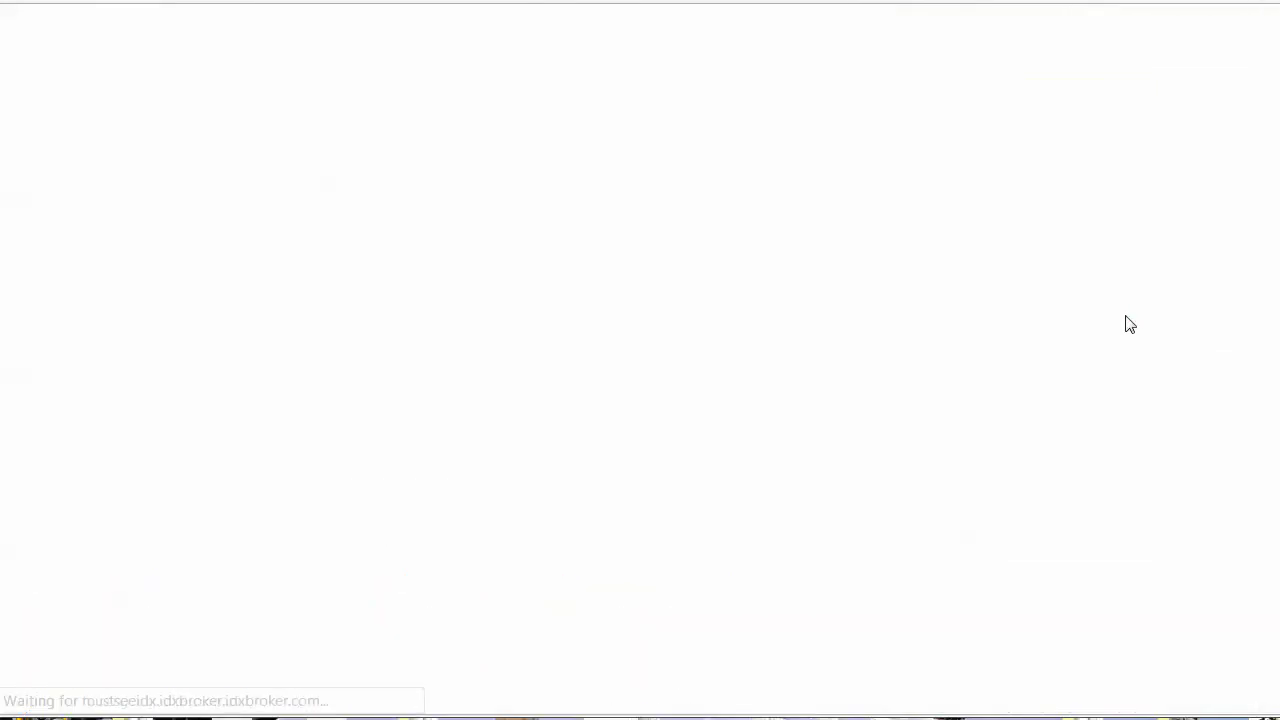
{"action": "scroll", "coordinate": [1128, 322], "scroll_direction": "down", "scroll_amount": 4}
{"action": "scroll", "coordinate": [1128, 322], "scroll_direction": "down", "scroll_amount": 6}
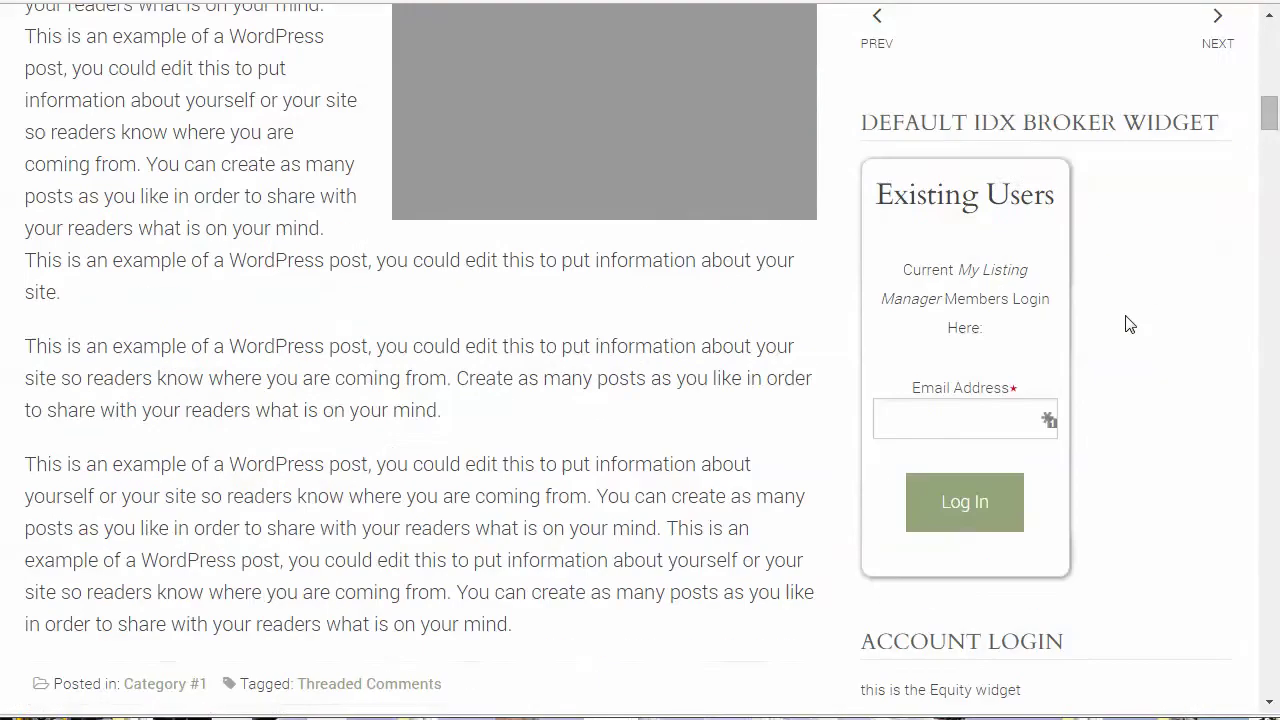
{"action": "scroll", "coordinate": [1128, 322], "scroll_direction": "down", "scroll_amount": 3}
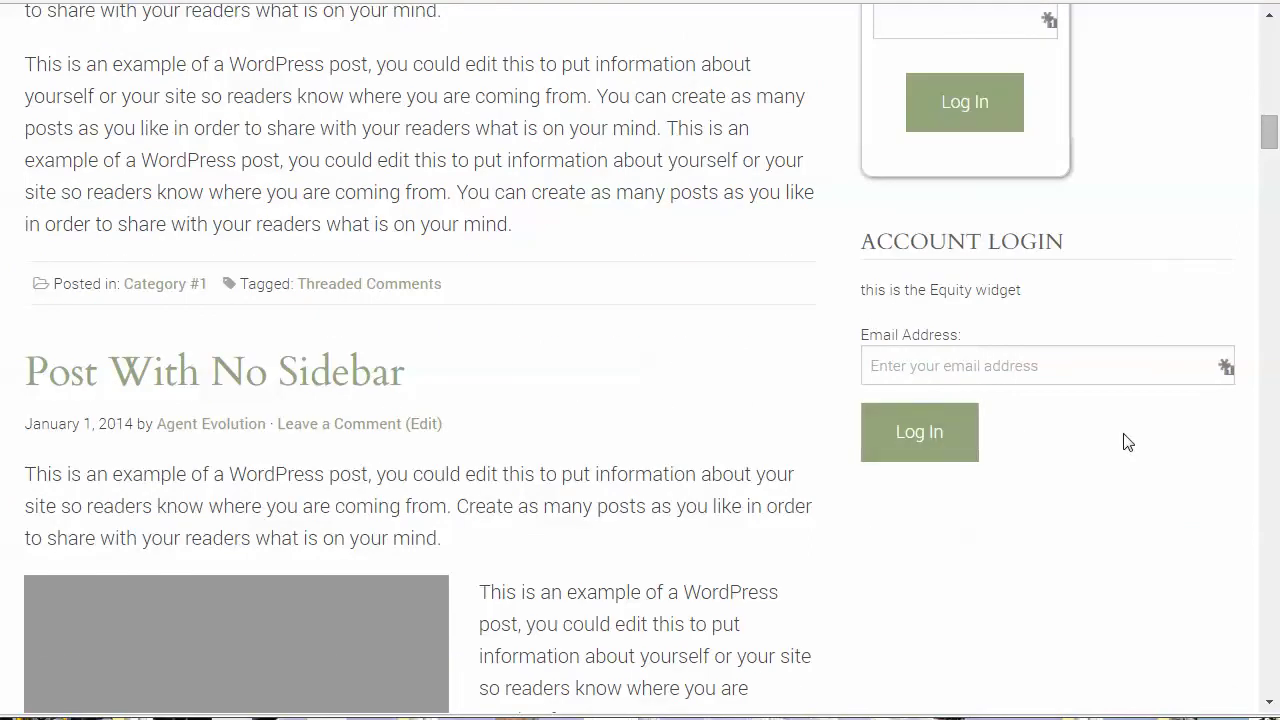
{"action": "scroll", "coordinate": [1128, 442], "scroll_direction": "up", "scroll_amount": 4}
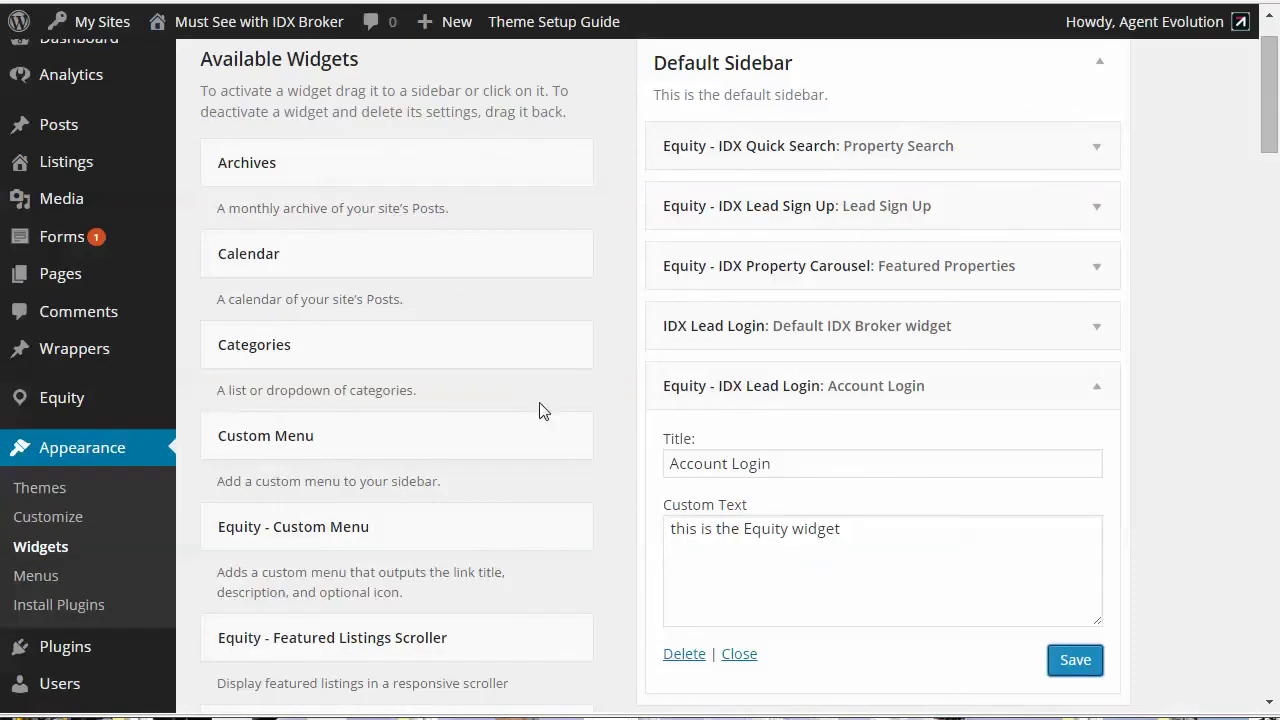
Return to the Widgets page, review the available Equity IDX widgets, and remove both lead login widgets from the Default Sidebar
{"action": "scroll", "coordinate": [563, 447], "scroll_direction": "down", "scroll_amount": 4}
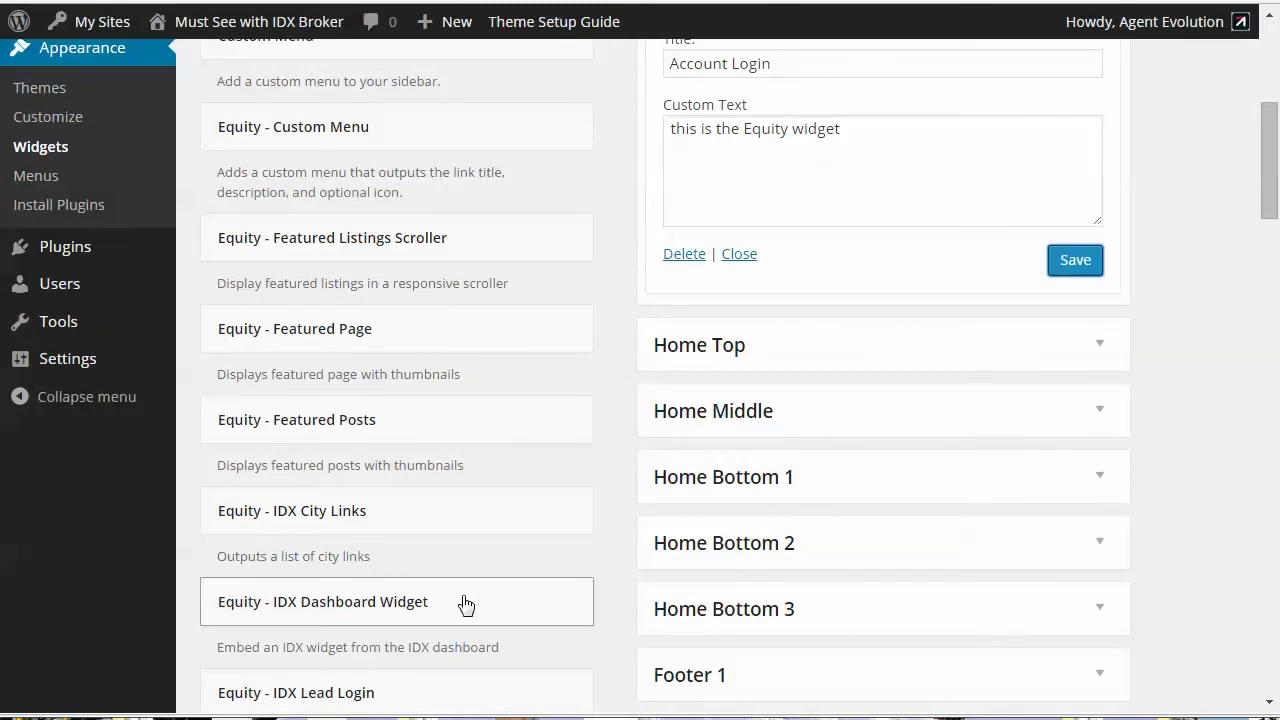
{"action": "scroll", "coordinate": [560, 603], "scroll_direction": "down", "scroll_amount": 2}
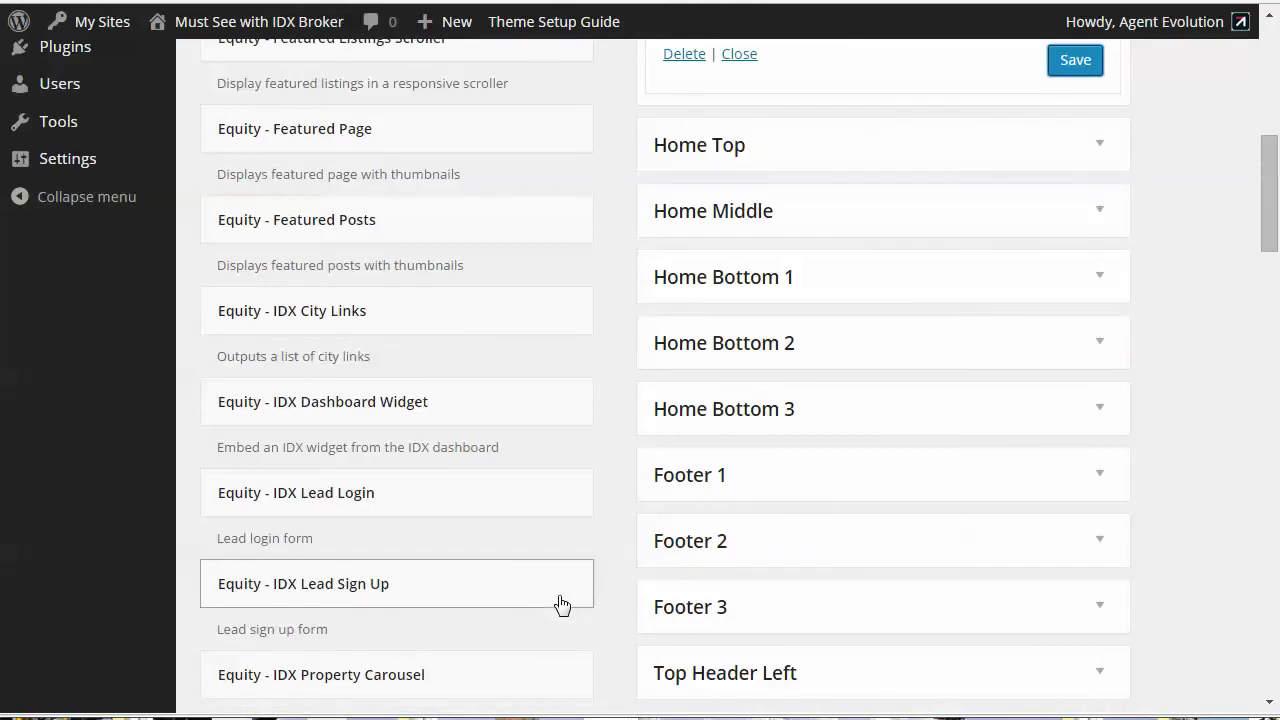
{"action": "scroll", "coordinate": [590, 643], "scroll_direction": "down", "scroll_amount": 2}
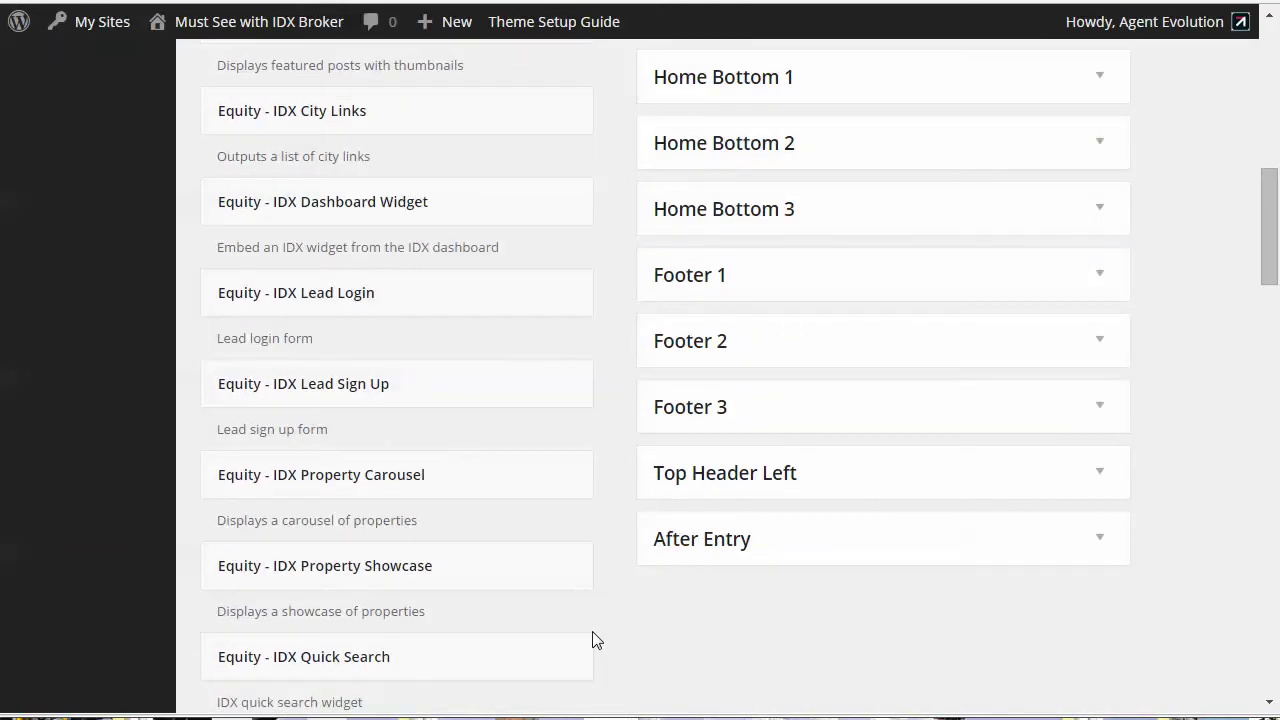
{"action": "scroll", "coordinate": [592, 640], "scroll_direction": "down", "scroll_amount": 1}
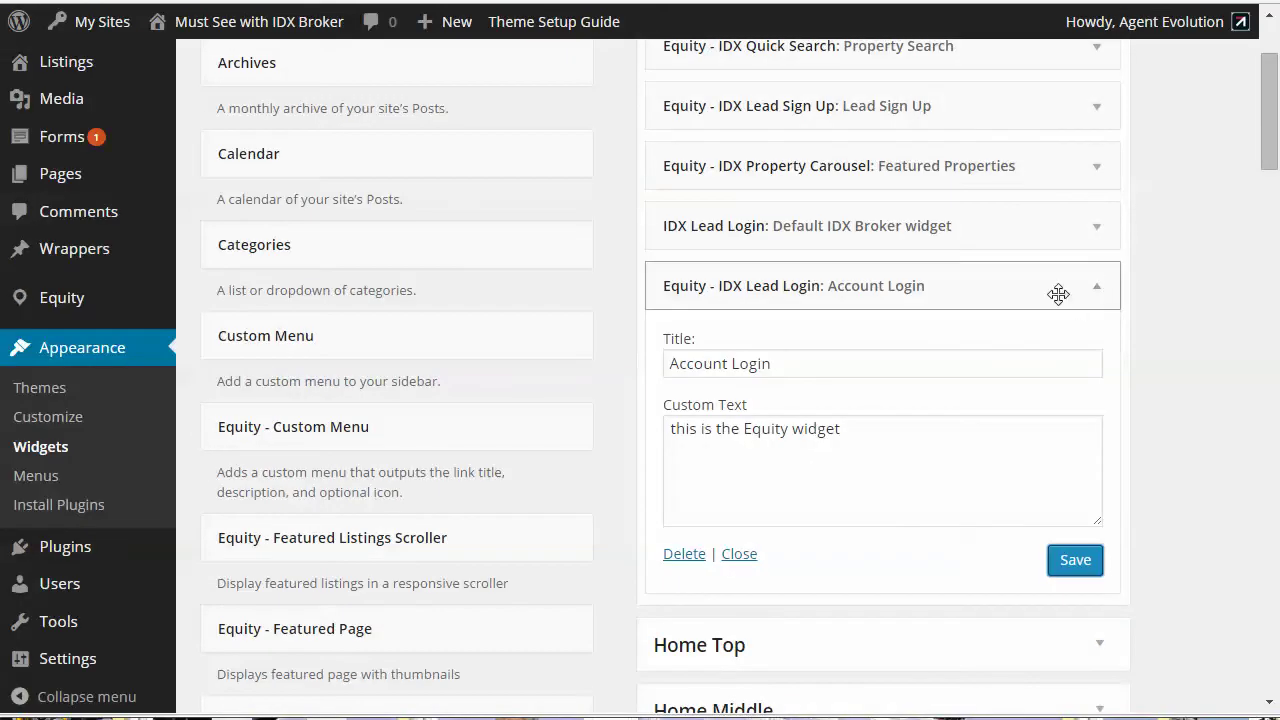
{"action": "left_click", "coordinate": [1103, 297]}
{"action": "left_click_drag", "start_coordinate": [909, 286], "coordinate": [420, 243]}
{"action": "left_click_drag", "start_coordinate": [802, 238], "coordinate": [385, 208]}
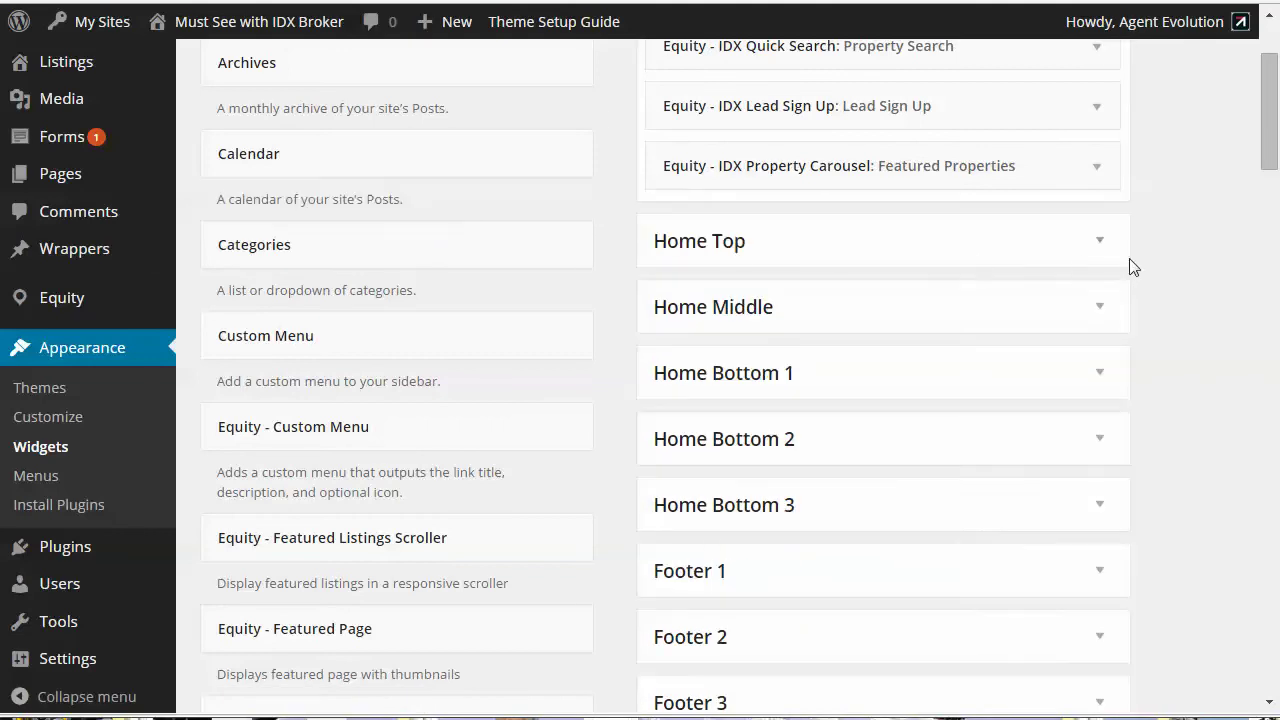
Review the orientation options of the Equity - IDX Quick Search widget in the Home Top area, and open the website's home page to view it
{"action": "scroll", "coordinate": [1137, 266], "scroll_direction": "down", "scroll_amount": 3}
{"action": "scroll", "coordinate": [1137, 266], "scroll_direction": "up", "scroll_amount": 5}
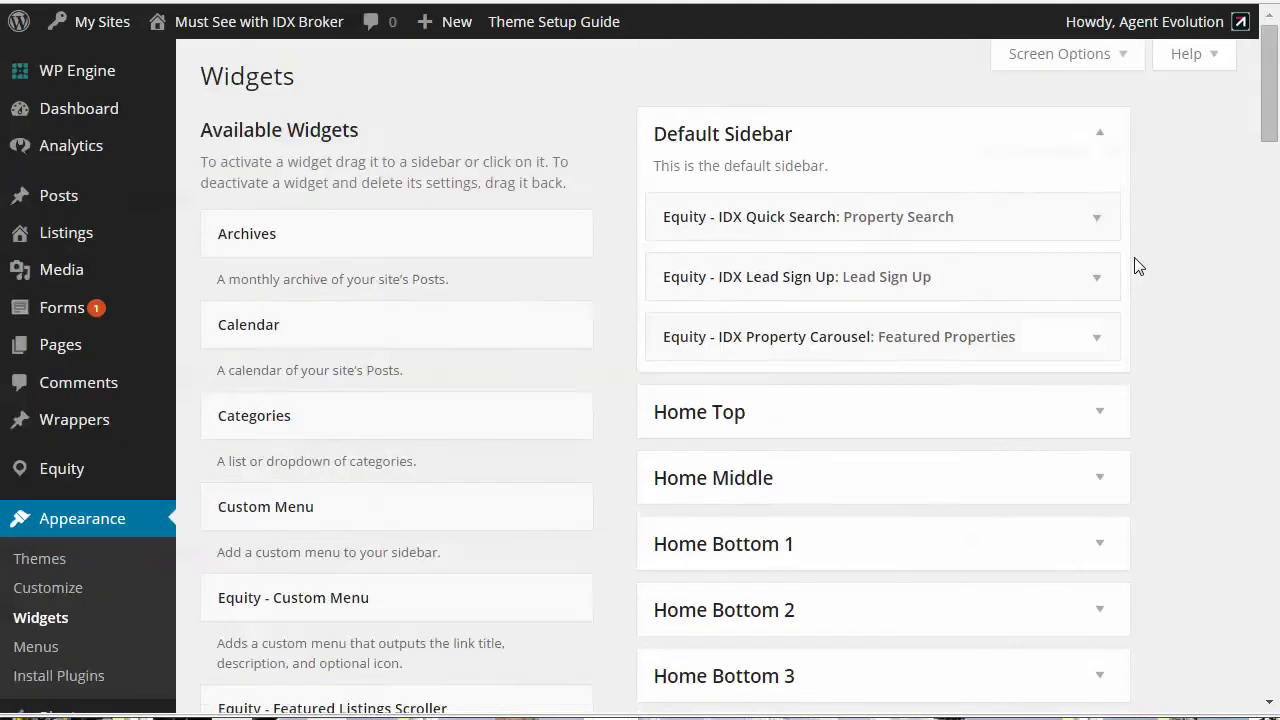
{"action": "scroll", "coordinate": [1137, 266], "scroll_direction": "down", "scroll_amount": 1}
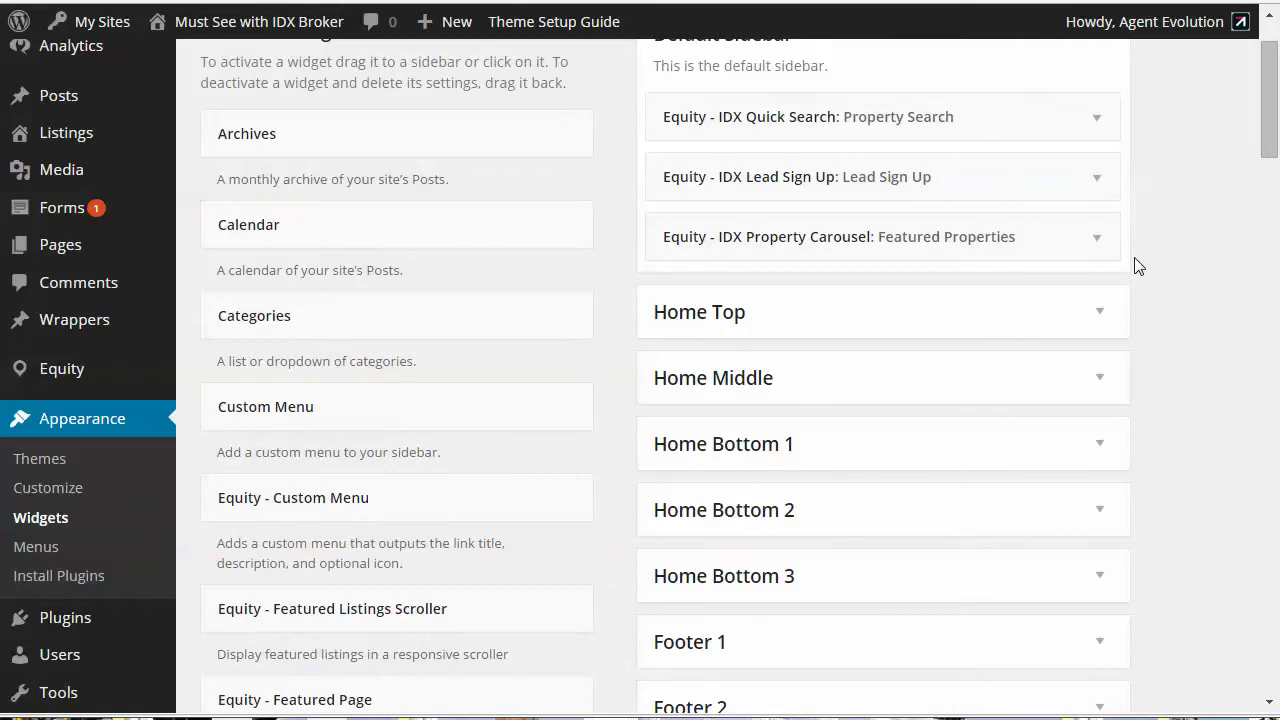
{"action": "scroll", "coordinate": [1134, 266], "scroll_direction": "down", "scroll_amount": 2}
{"action": "left_click", "coordinate": [1102, 112]}
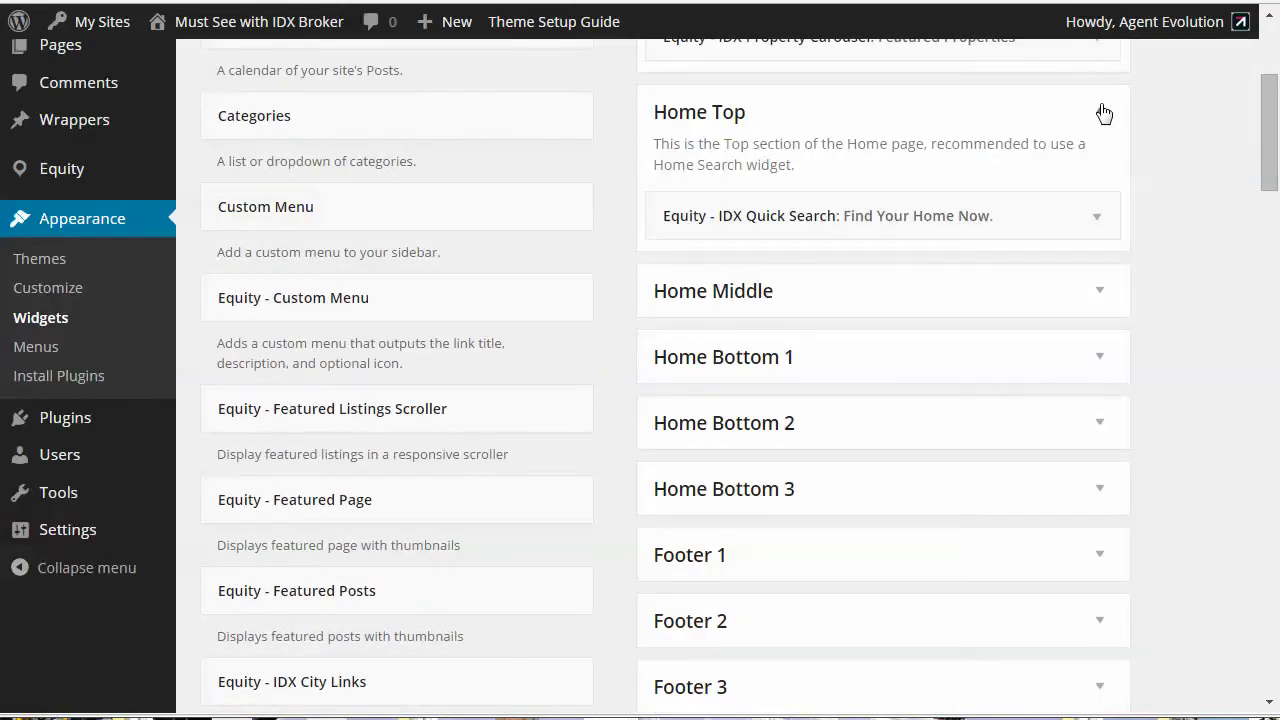
{"action": "left_click", "coordinate": [1097, 220]}
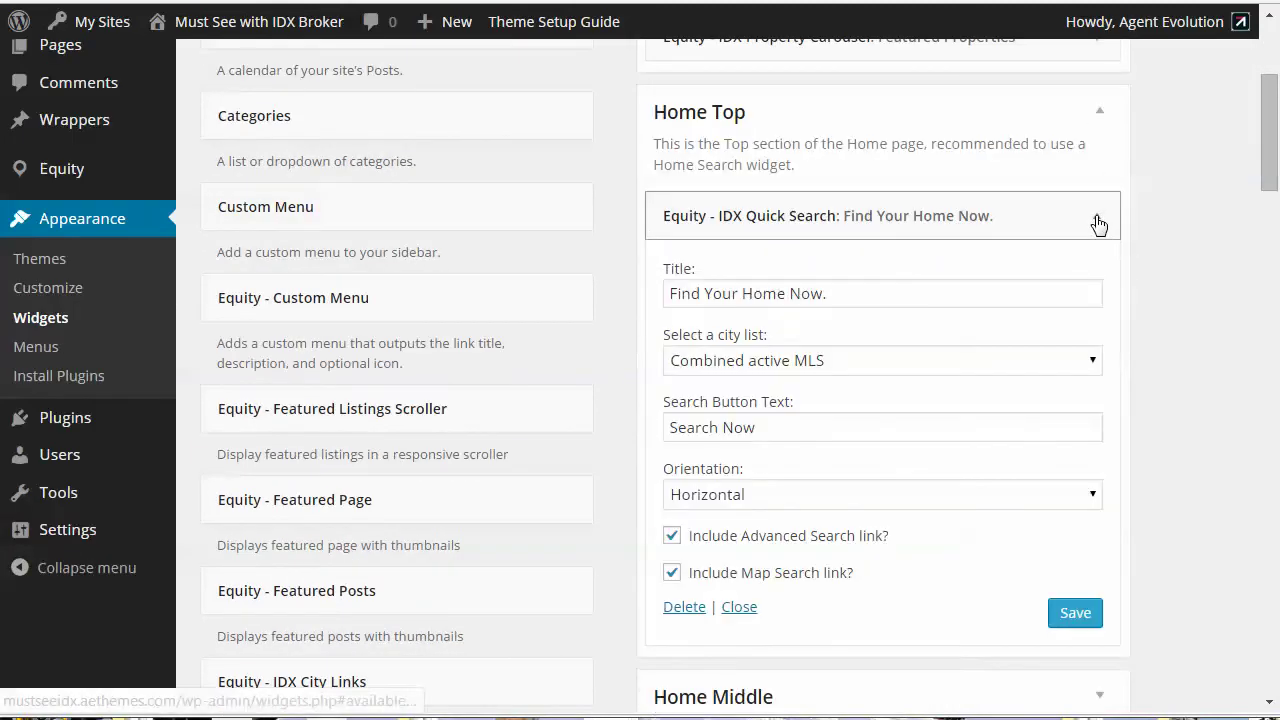
{"action": "left_click", "coordinate": [712, 495]}
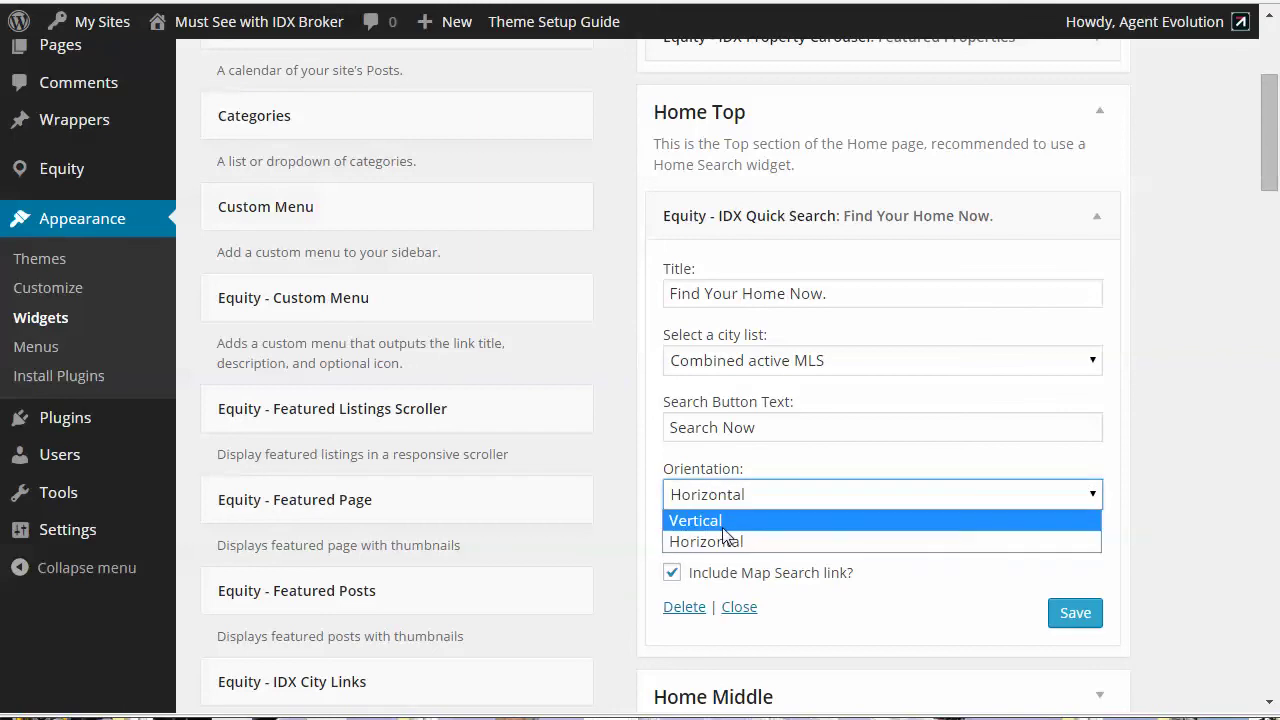
{"action": "left_click", "coordinate": [758, 496]}
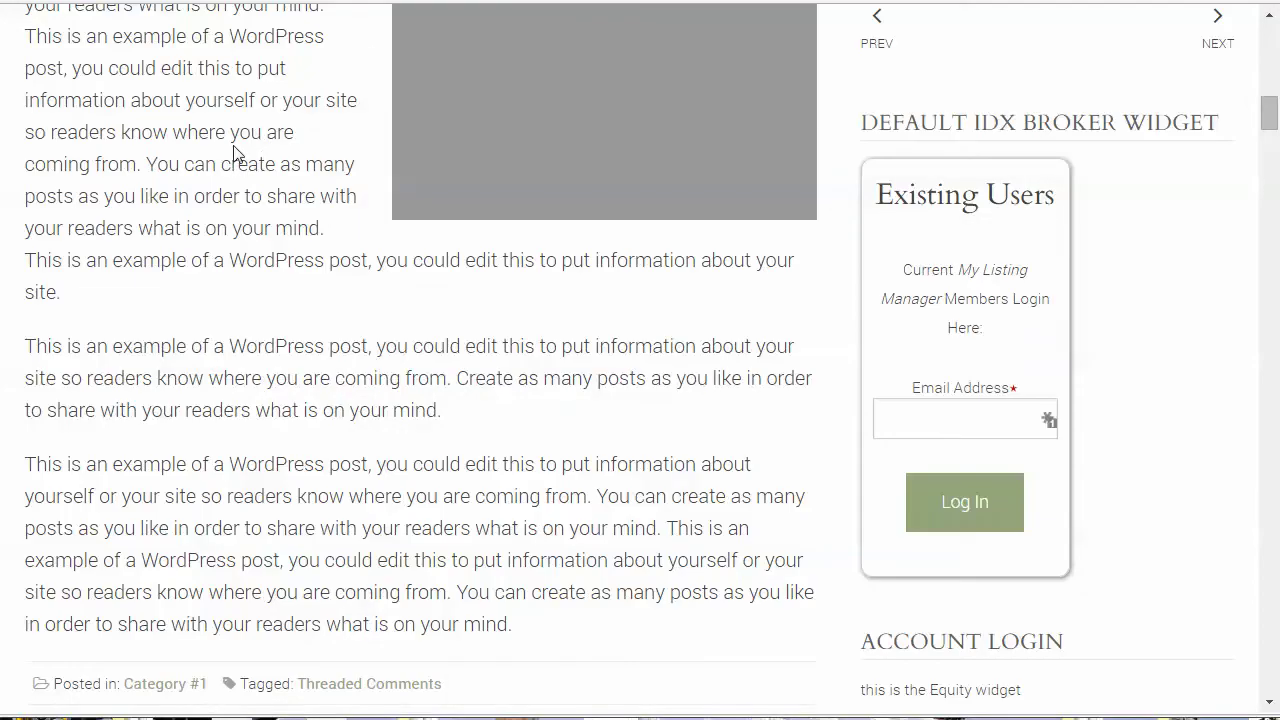
{"action": "scroll", "coordinate": [234, 151], "scroll_direction": "up", "scroll_amount": 5}
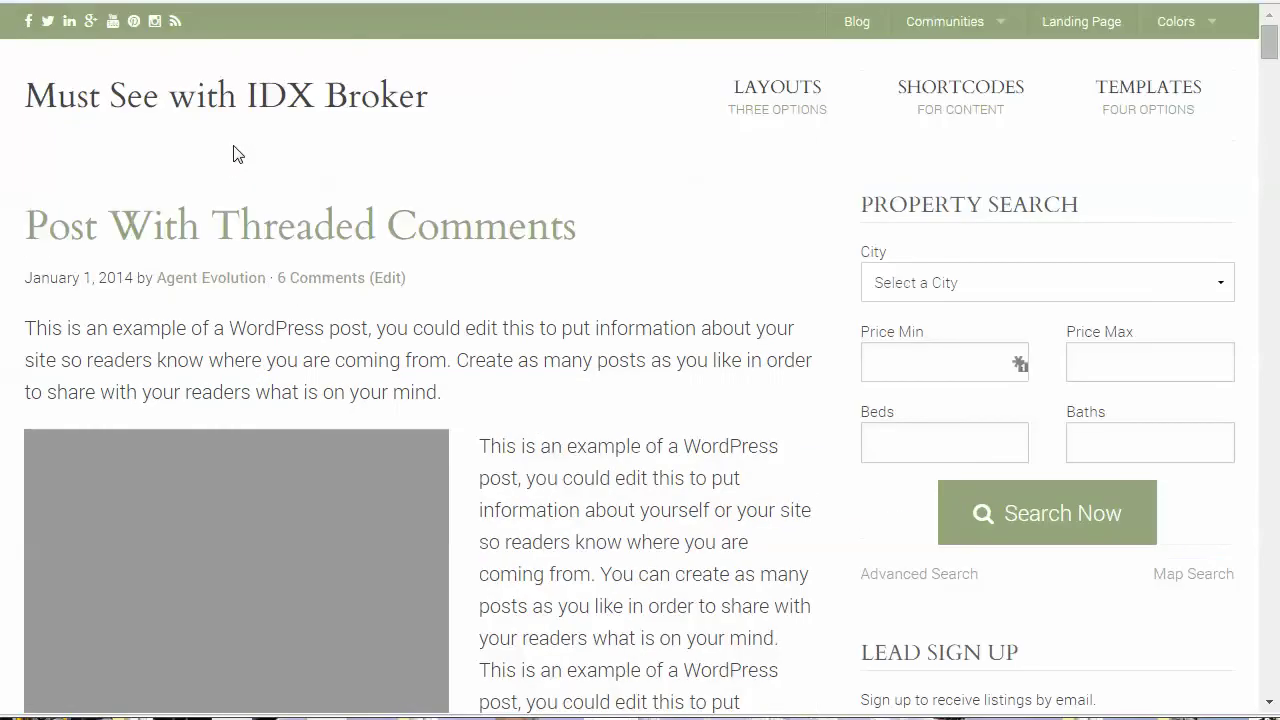
{"action": "left_click", "coordinate": [153, 124]}
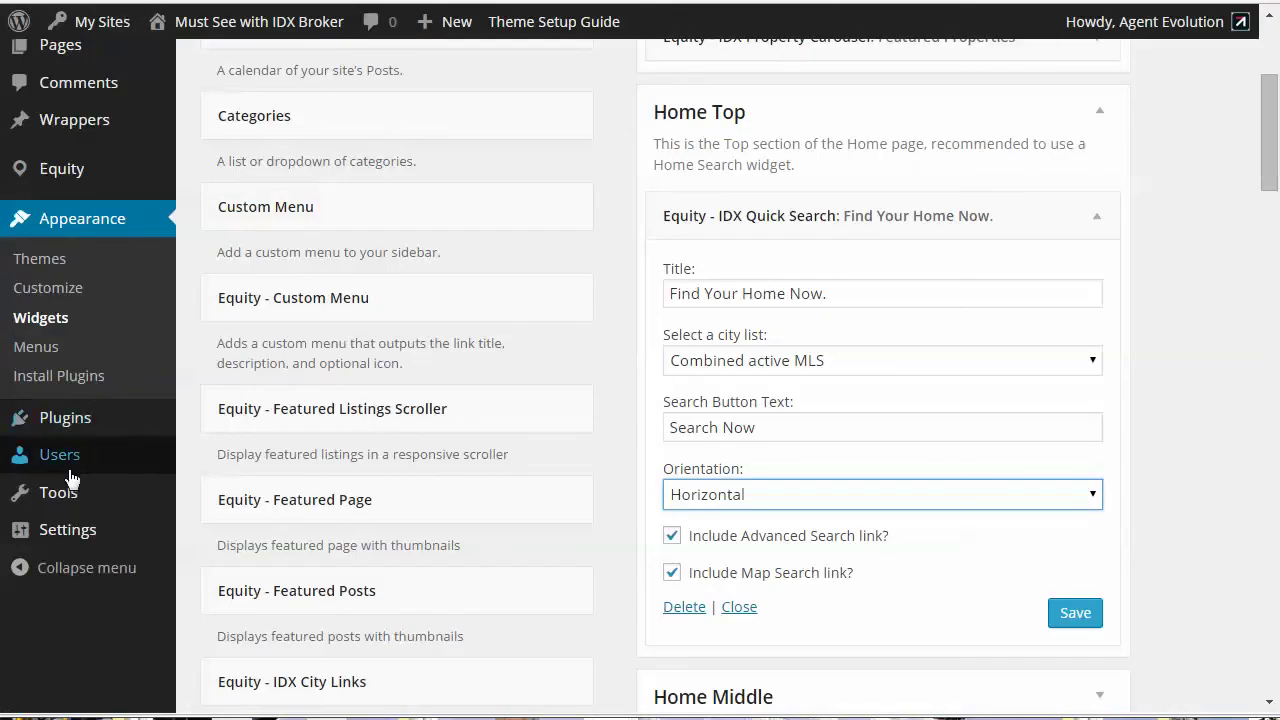
Back in the WordPress dashboard, open the Clear IDX Cache tool and clear the cached IDX data
{"action": "mouse_move", "coordinate": [62, 492]}
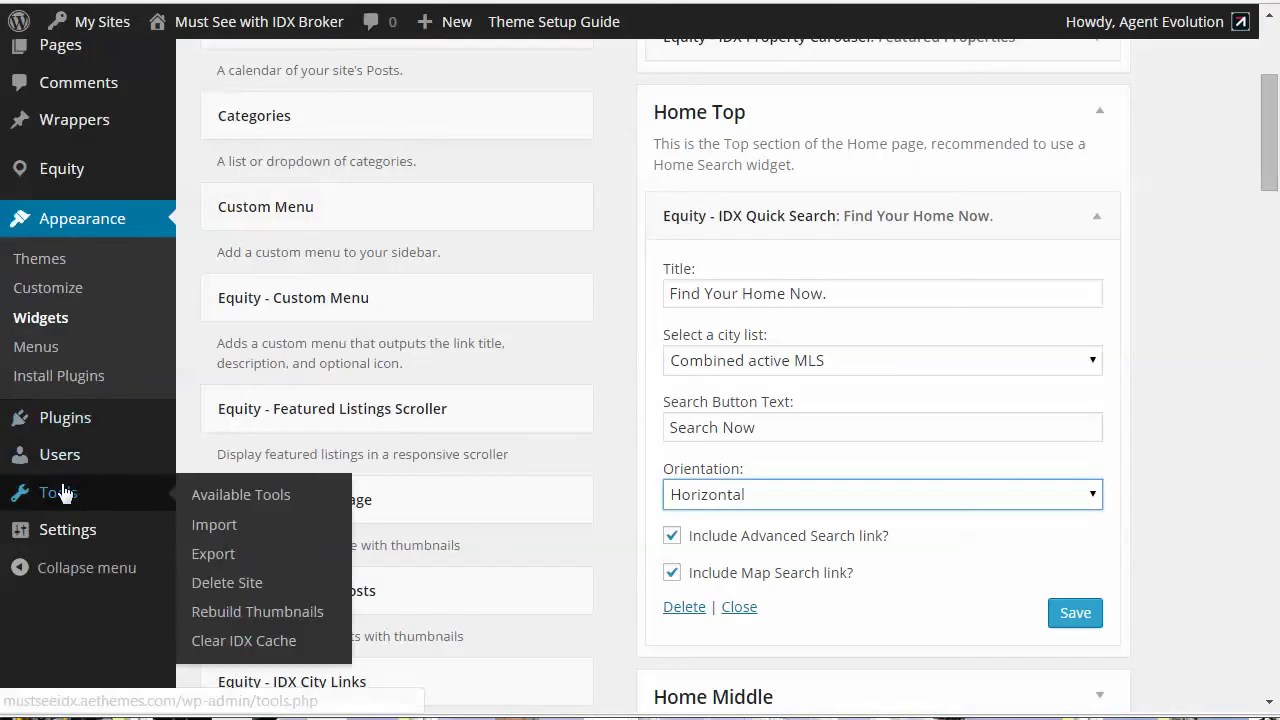
{"action": "left_click", "coordinate": [241, 640]}
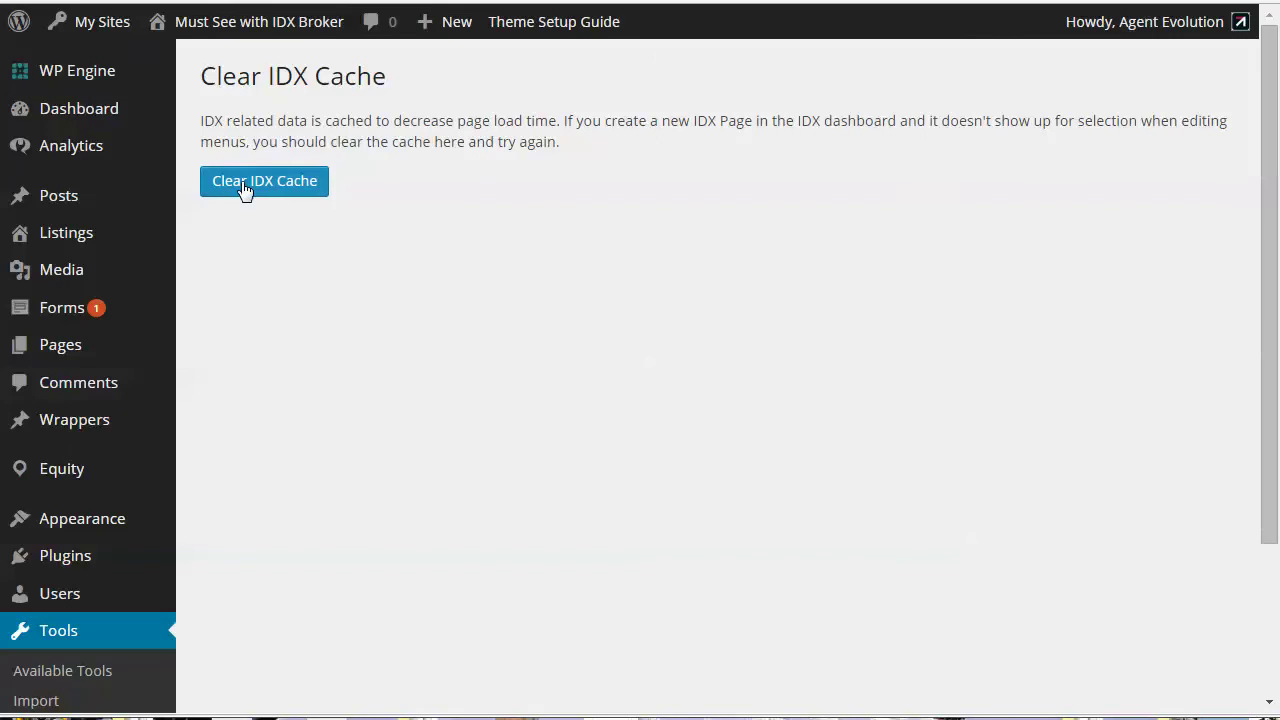
{"action": "left_click", "coordinate": [244, 190]}
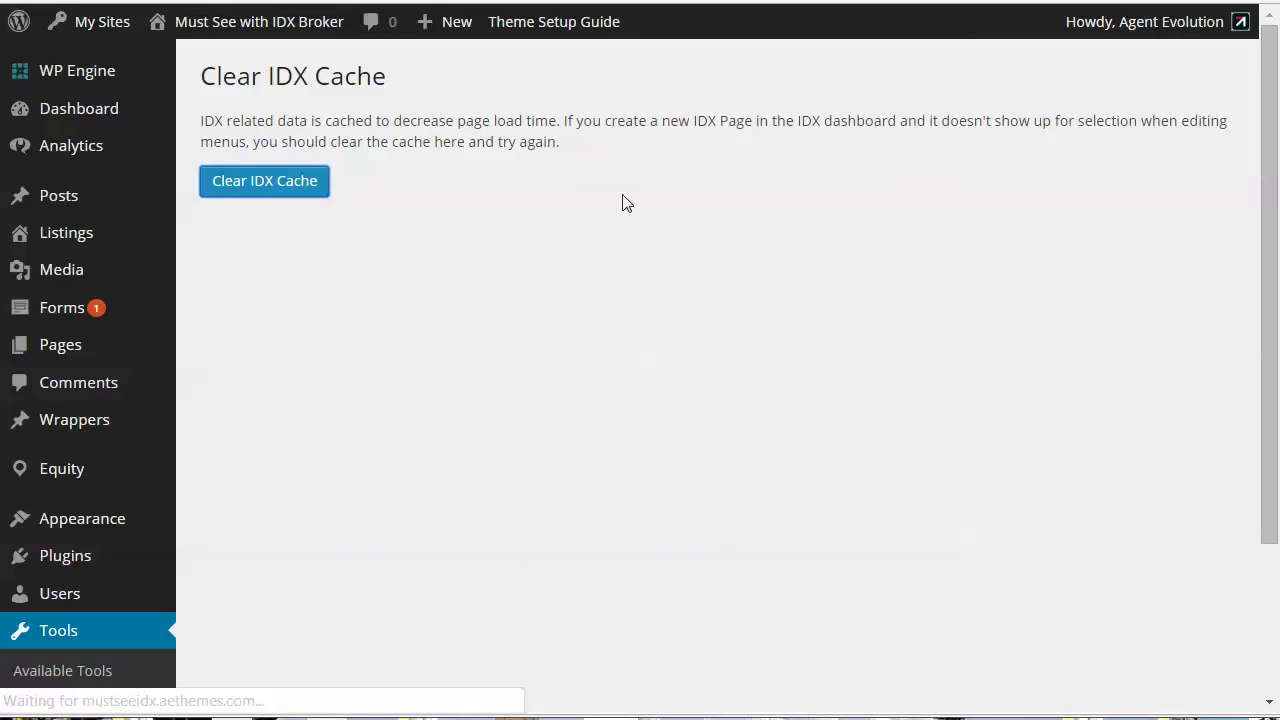